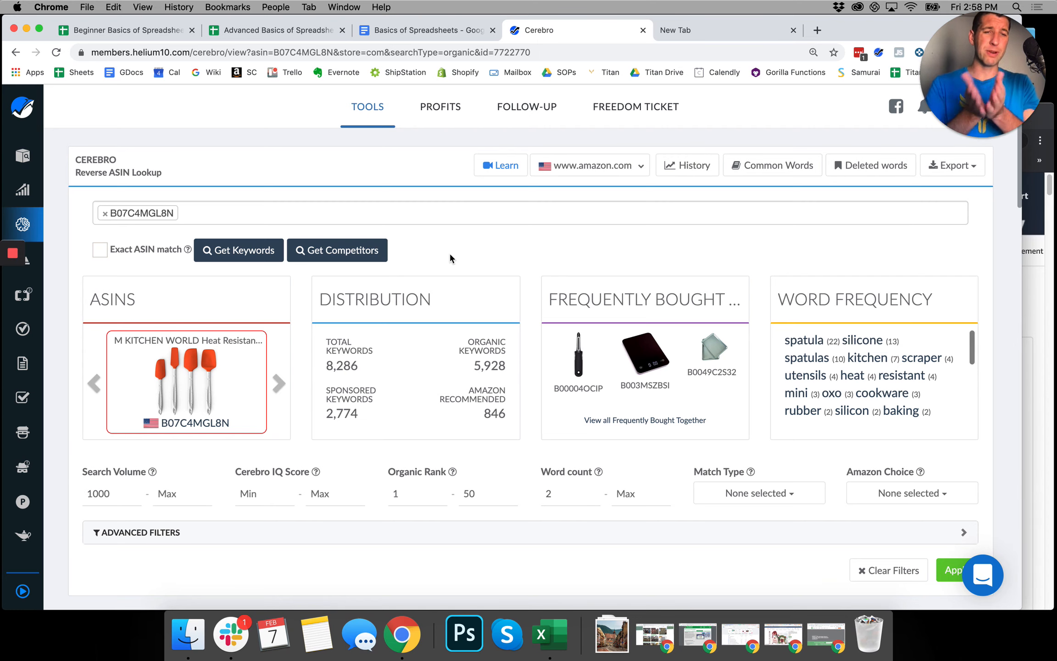
Step: Export the filtered keyword results for ASIN B07C4MGL8N as a CSV file
scroll(450, 258, down, 3)
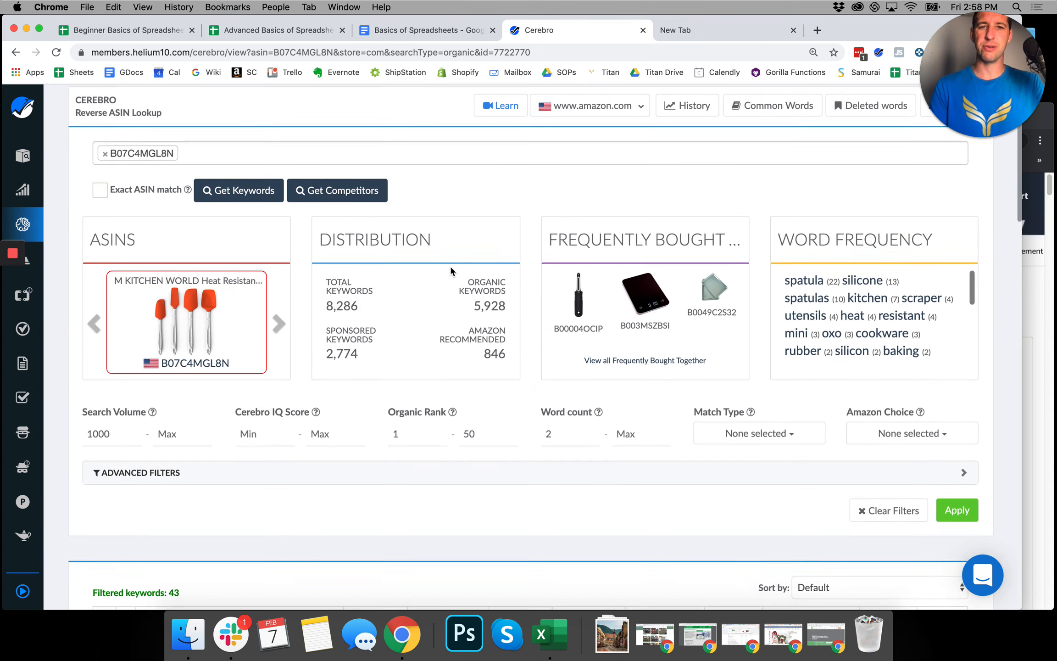
scroll(451, 270, down, 6)
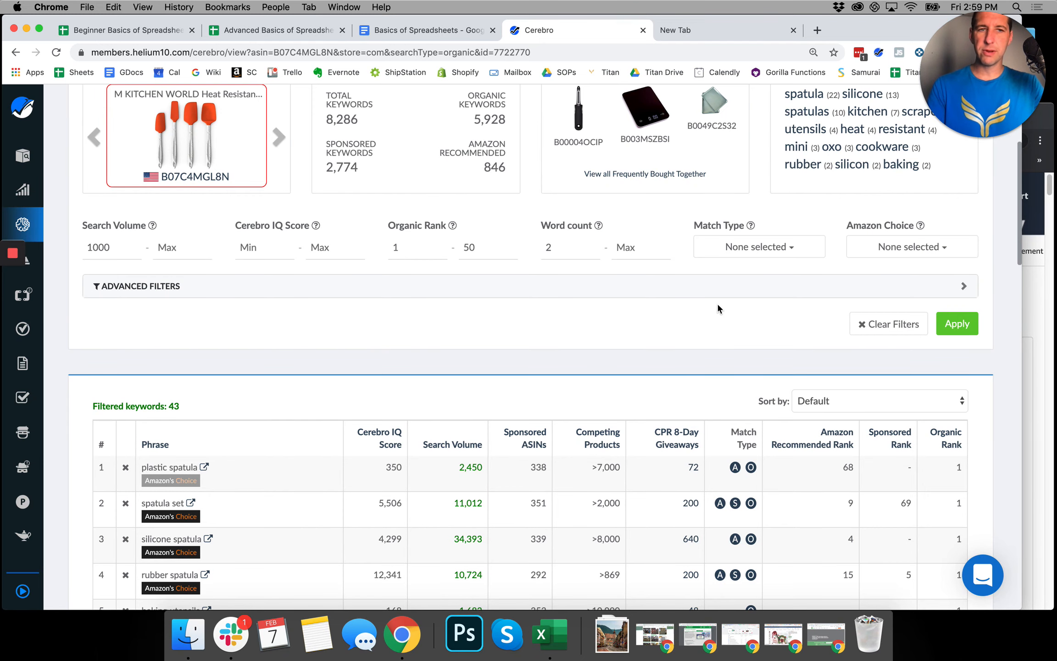
scroll(751, 318, up, 8)
click(971, 145)
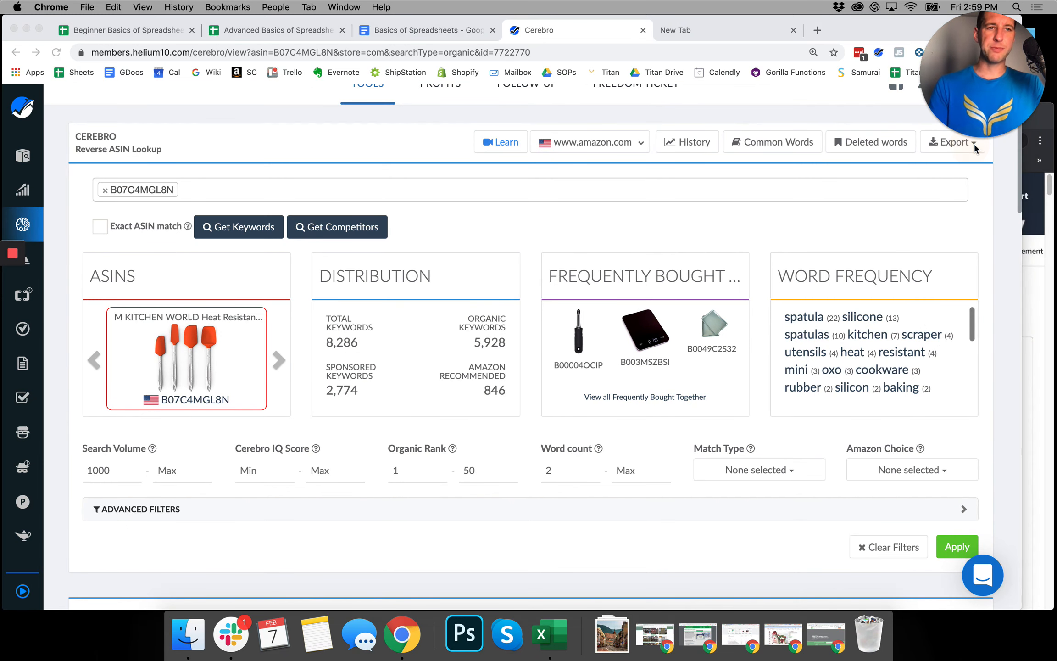
click(974, 143)
click(963, 142)
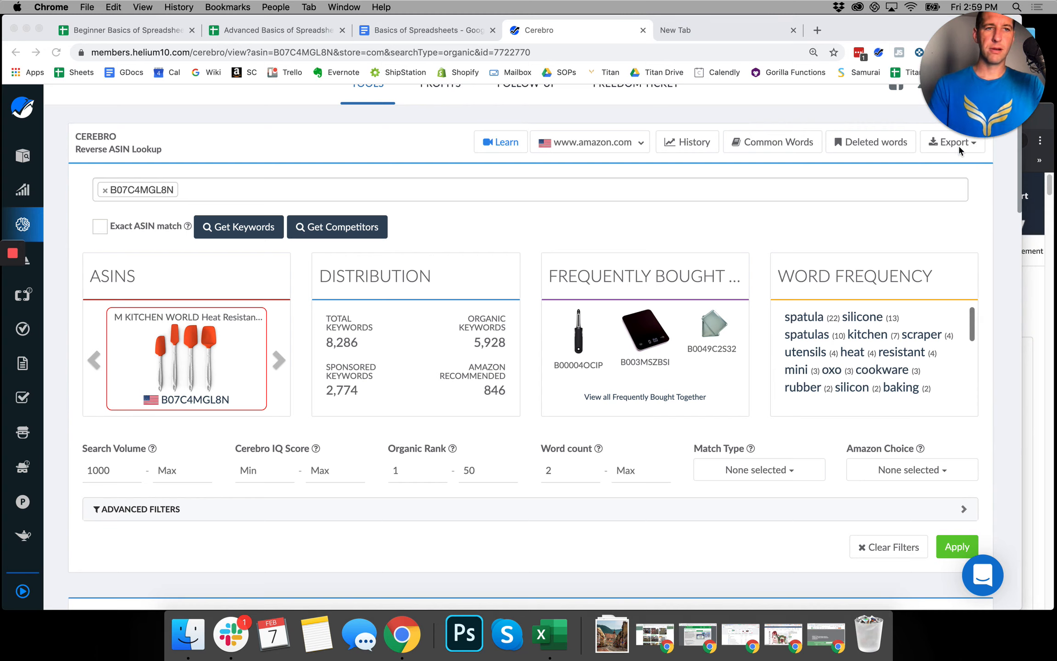
drag(991, 115, 1007, 443)
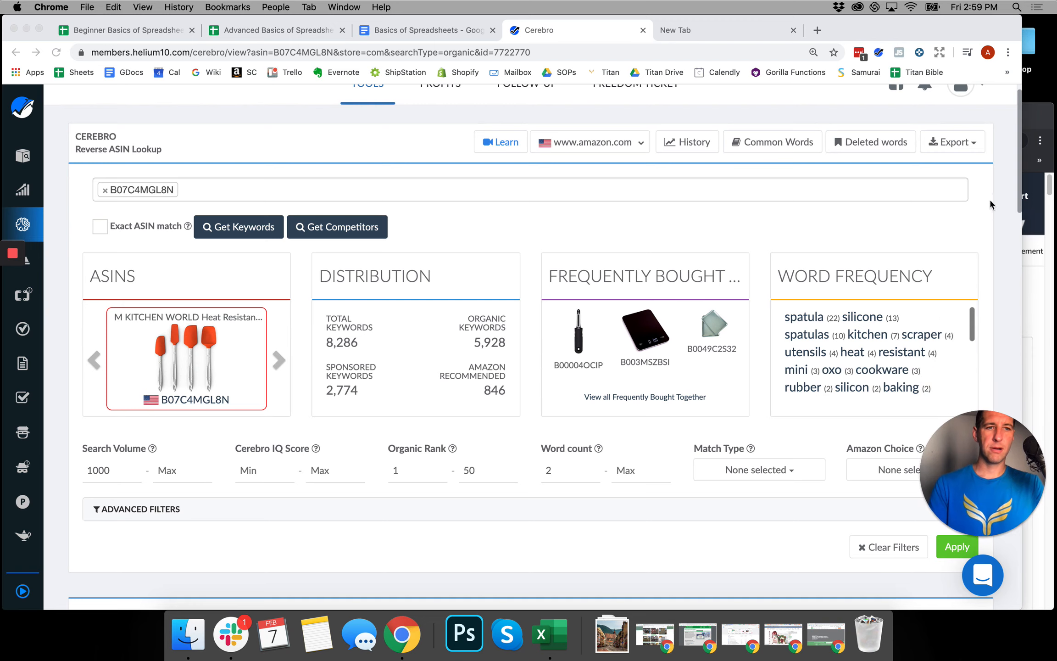
click(972, 144)
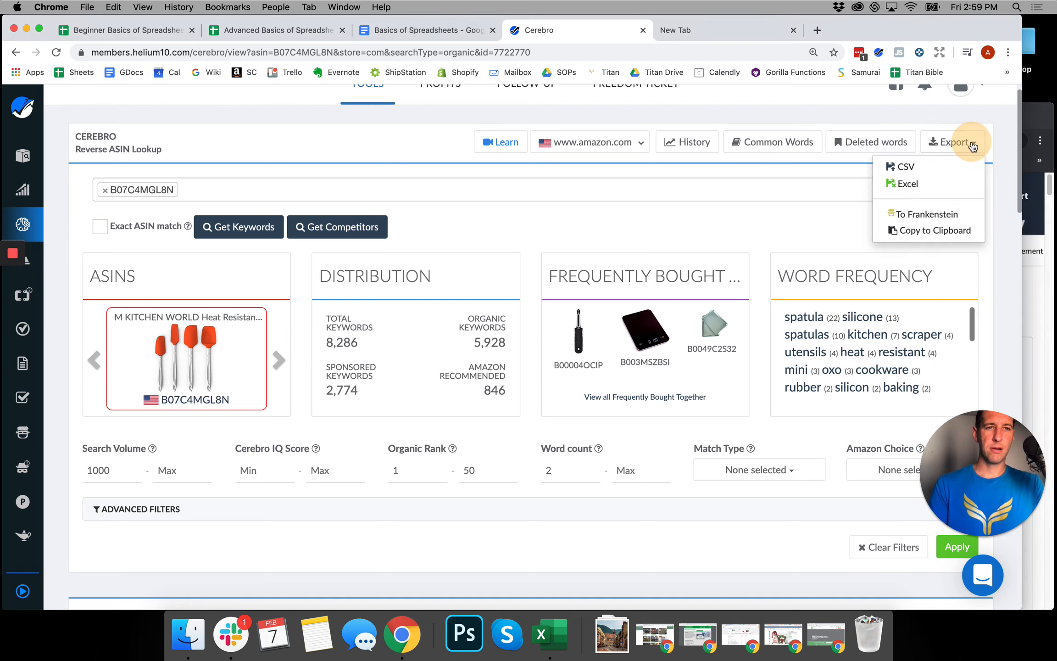
click(904, 168)
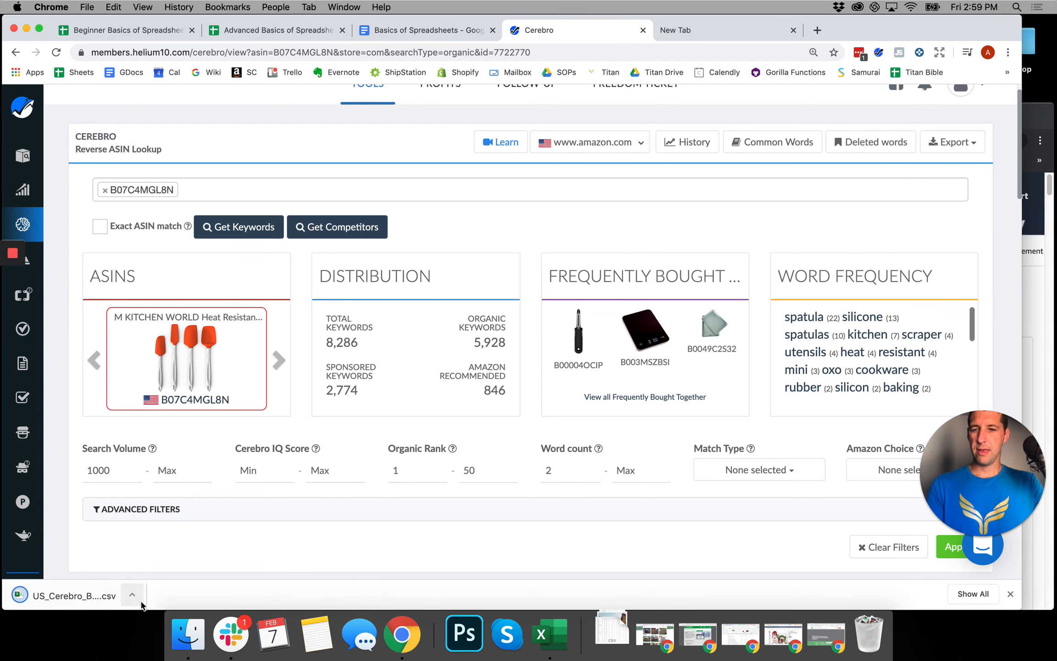
Step: Open the downloaded US_Cerebro CSV file in the Atom text editor
click(131, 594)
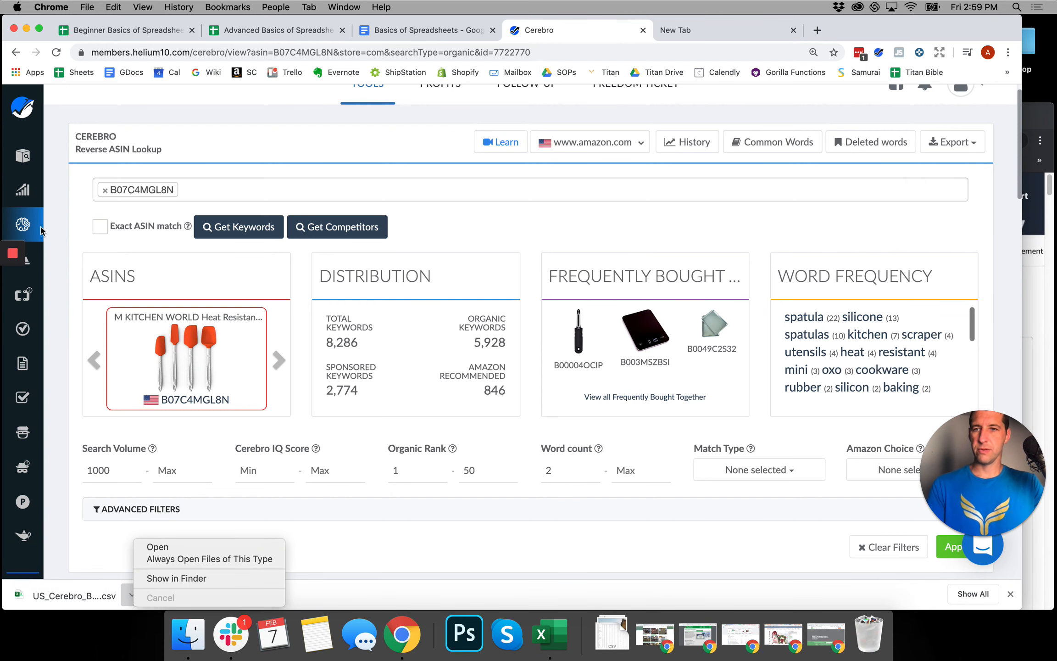
click(157, 546)
click(576, 220)
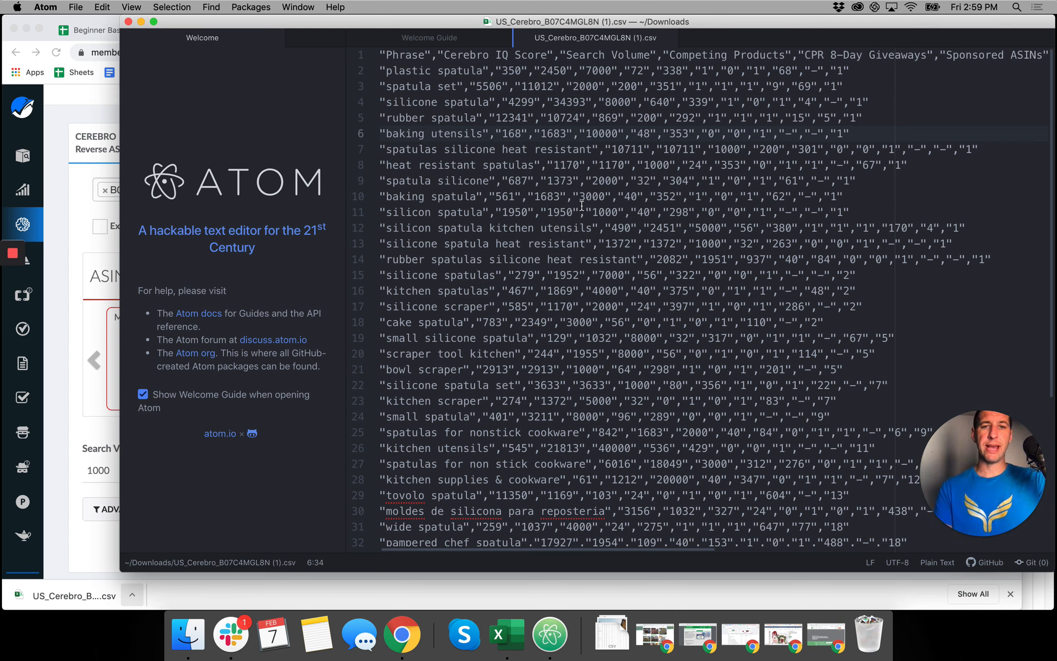
Step: Examine how commas and quotation marks separate the values in the rows of the CSV text
drag(549, 131, 638, 353)
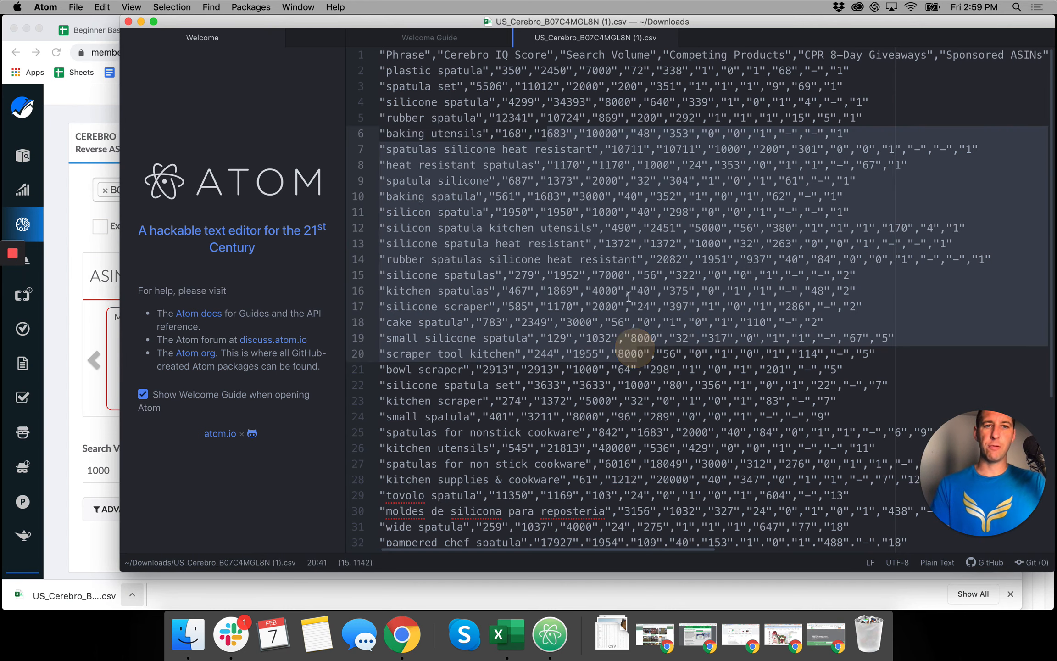
click(580, 124)
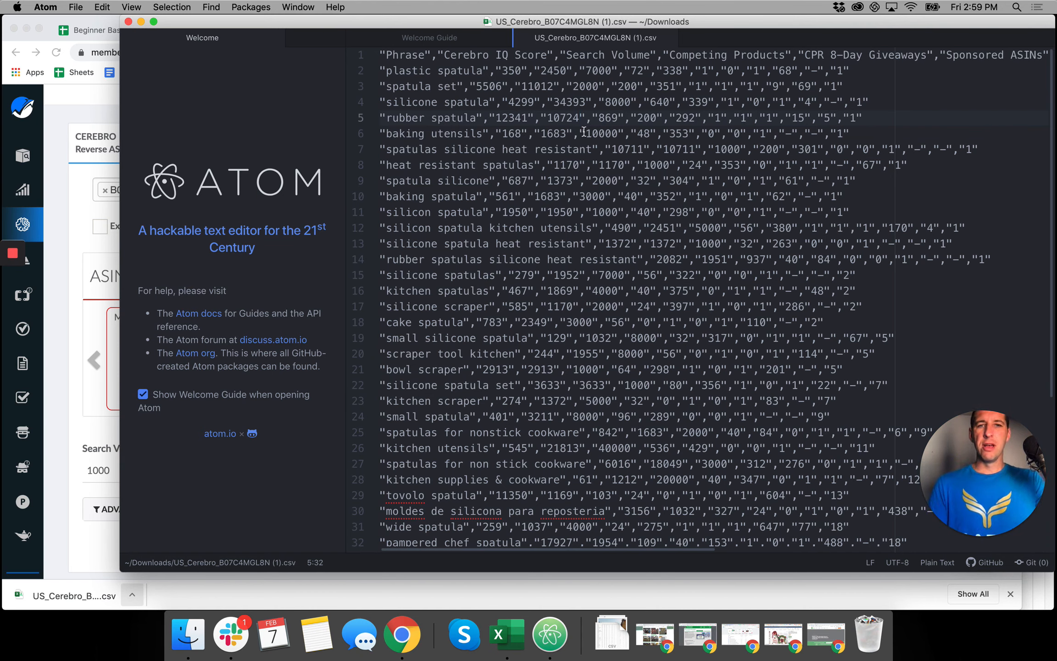
click(491, 72)
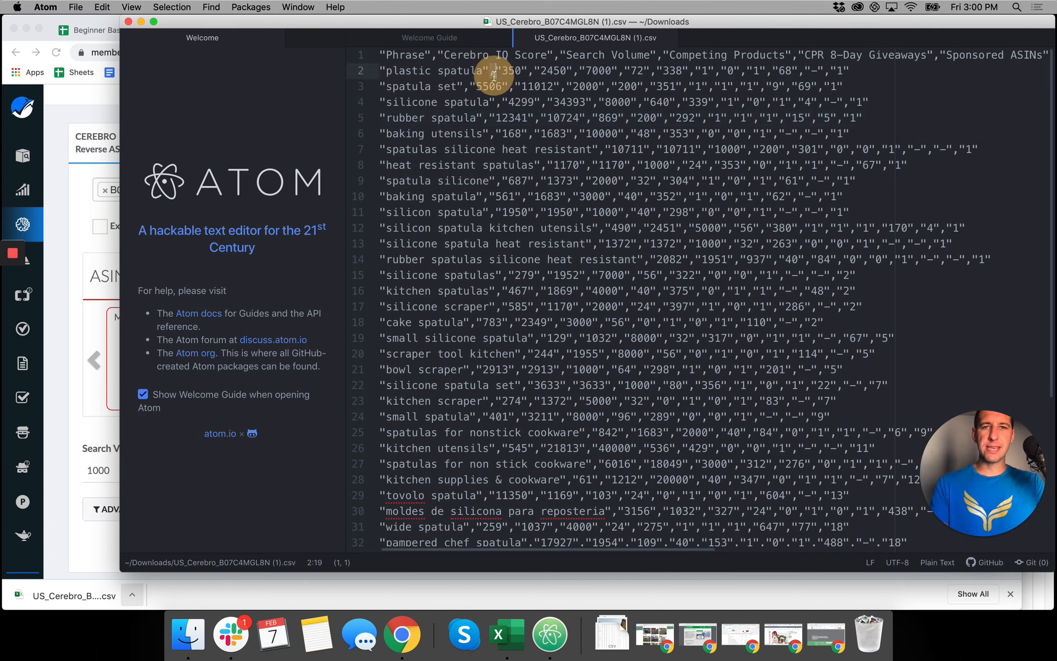
click(527, 72)
drag(527, 73, 532, 75)
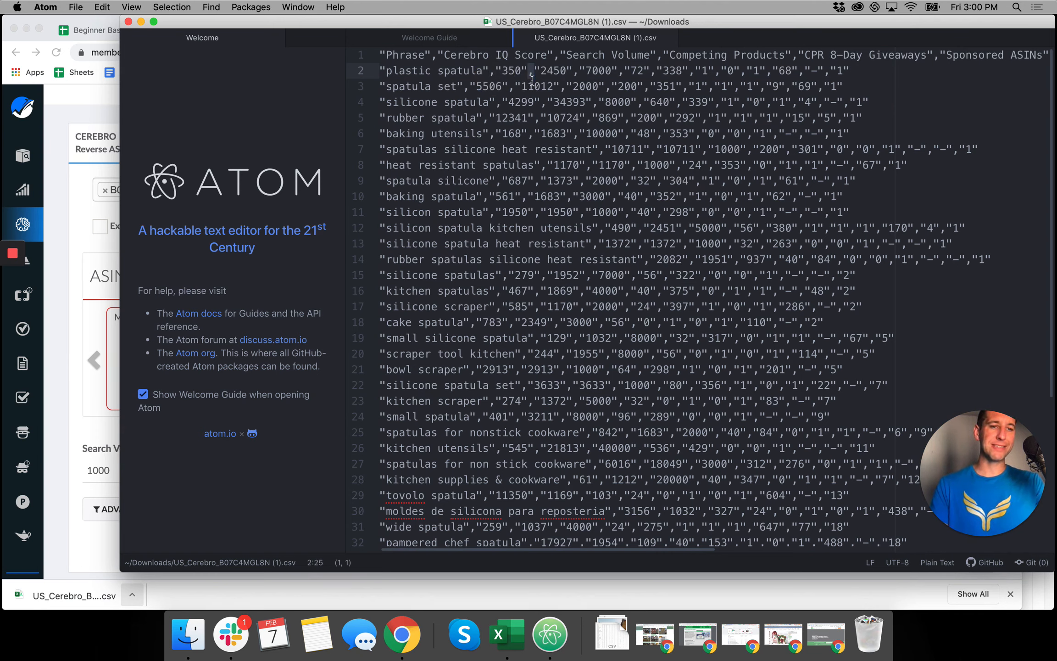
click(574, 165)
click(603, 133)
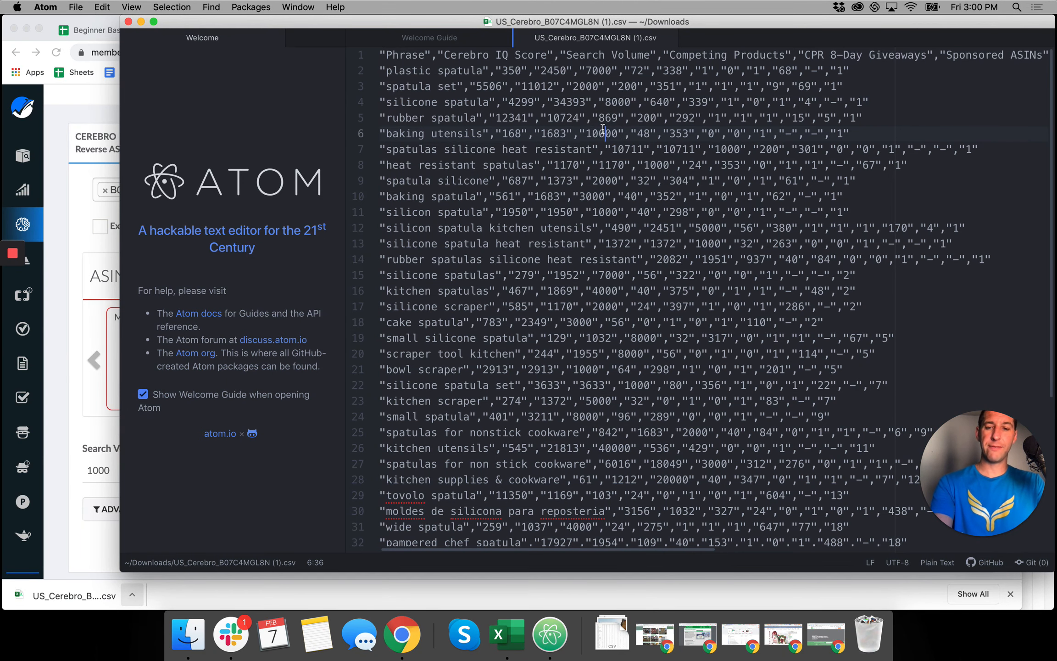
Step: Copy the entire CSV text and paste it into cell A1 of Sheet11 in the Advanced Basics of Spreadsheets file in Chrome
key(super+a)
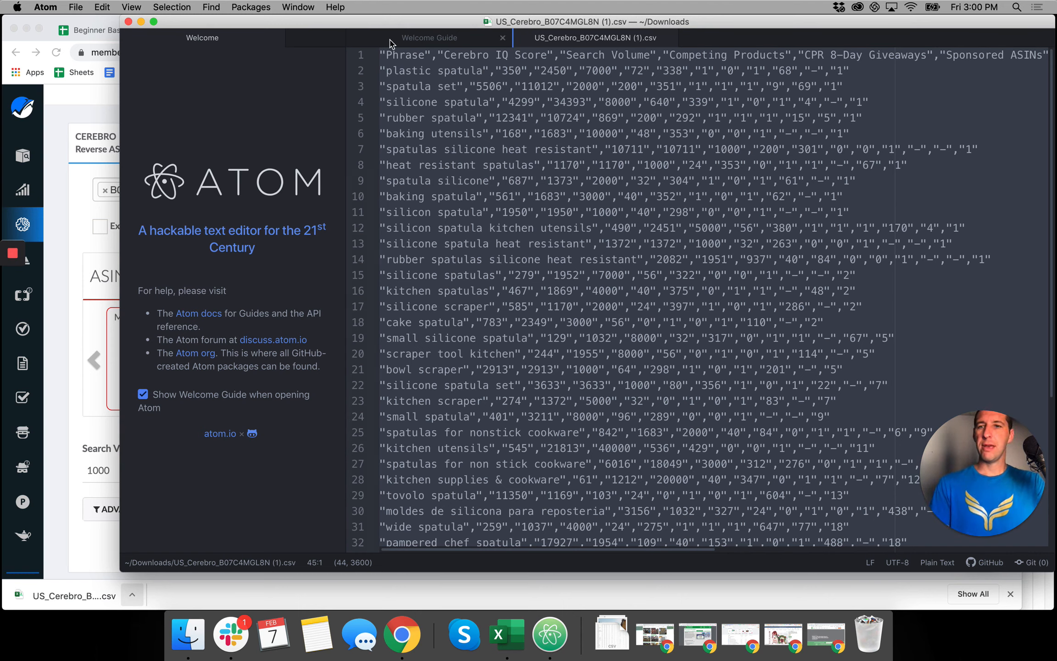
click(107, 25)
click(281, 33)
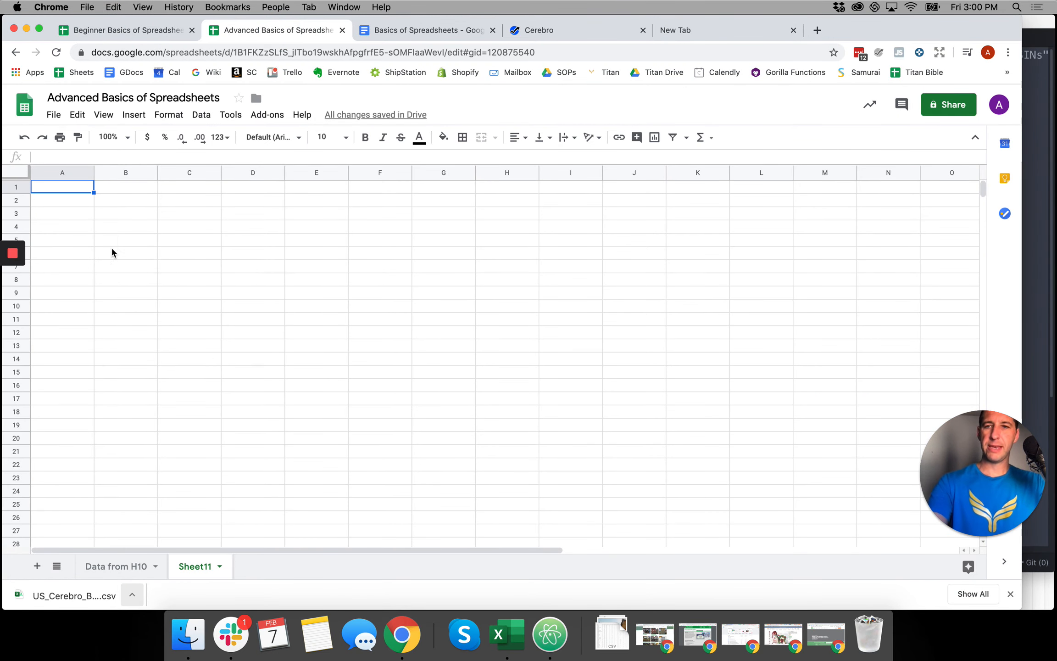
key(super+v)
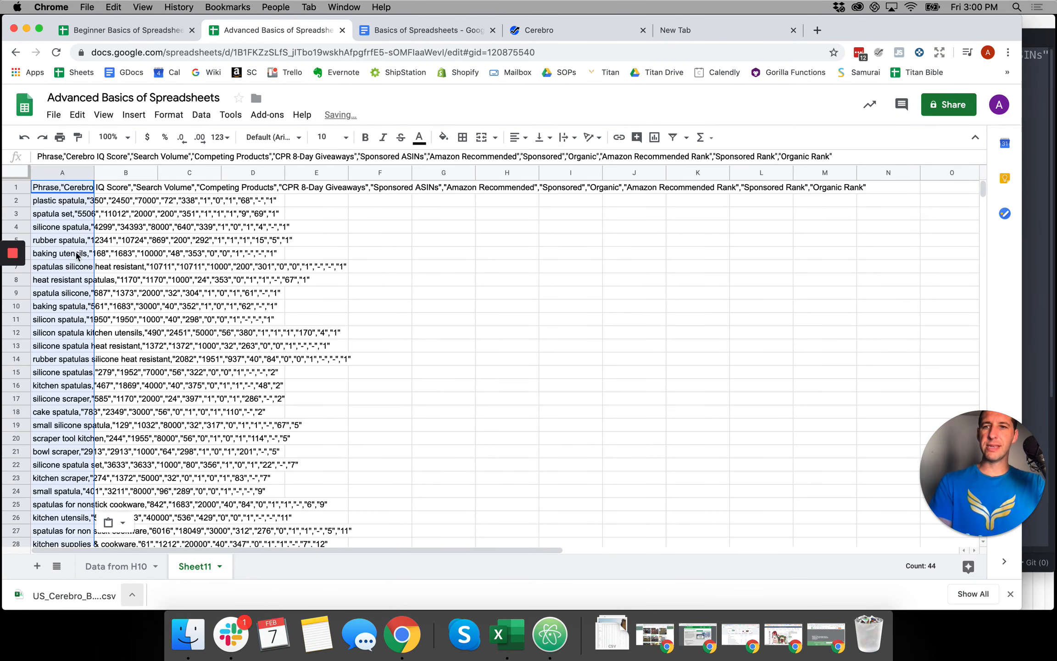
Step: Set the zoom of Sheet11 to 150% and check the pasted rows in column A
click(130, 140)
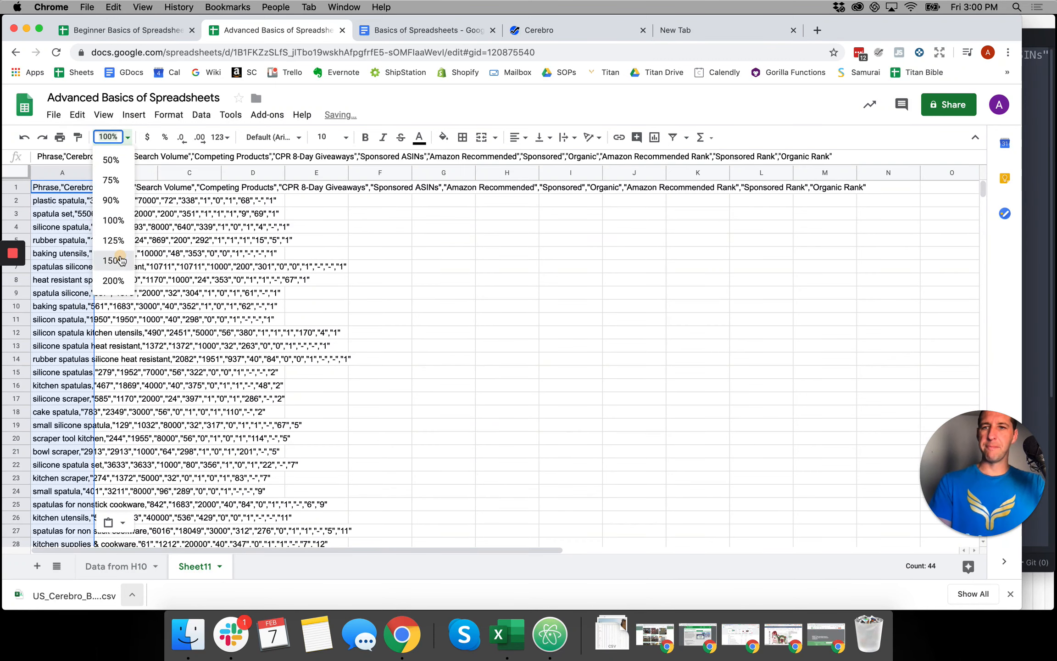
click(122, 255)
click(83, 225)
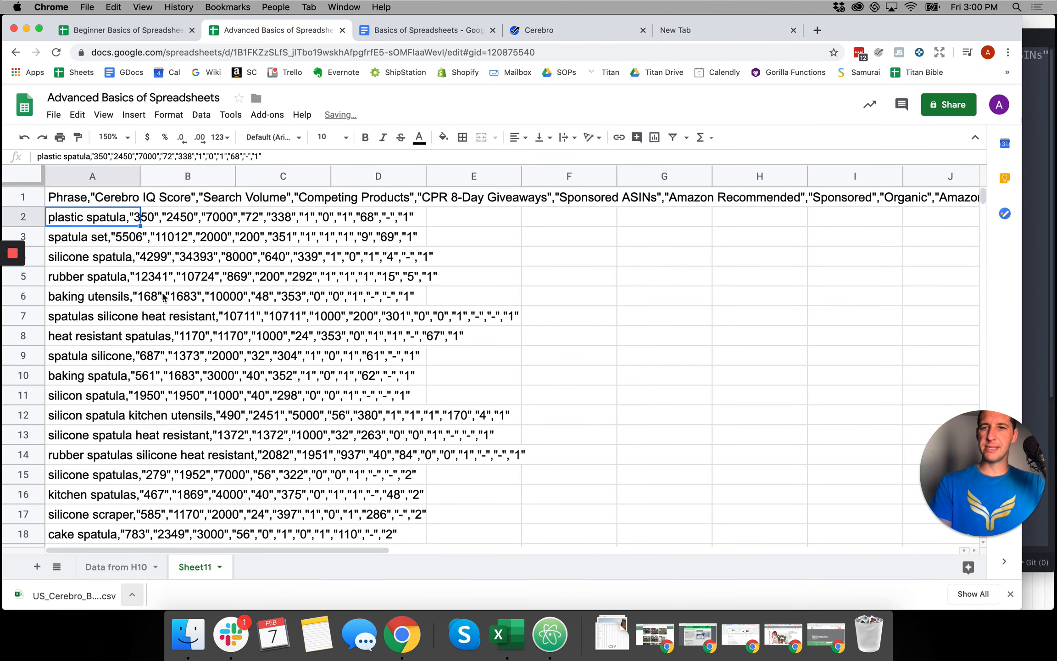
click(168, 276)
click(90, 278)
Step: Split the text of column A into separate columns using Comma as the separator
click(93, 177)
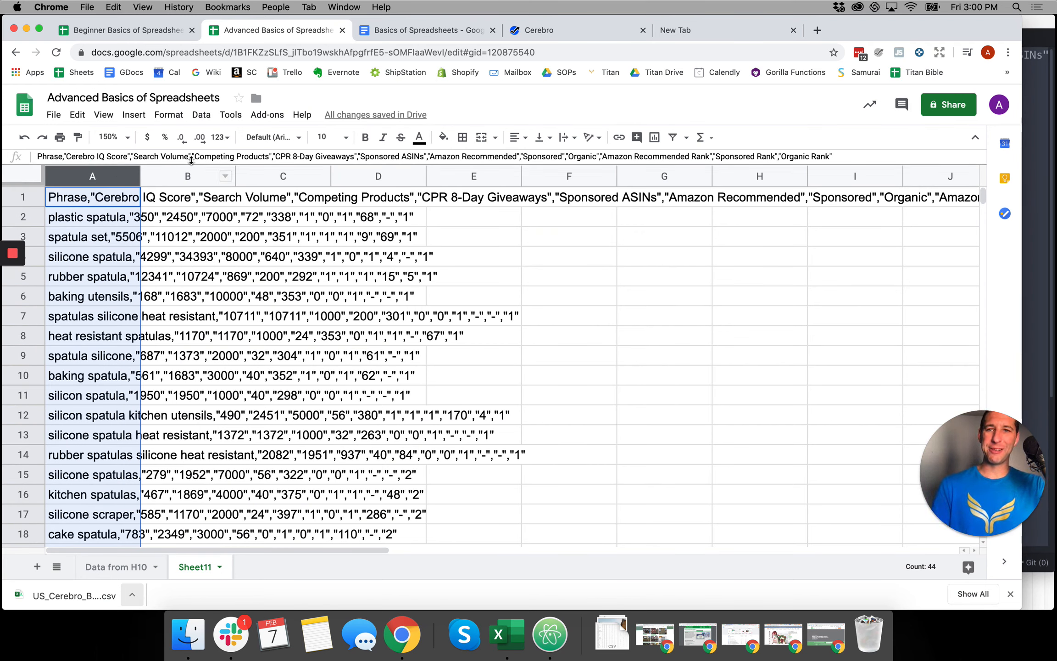
click(202, 115)
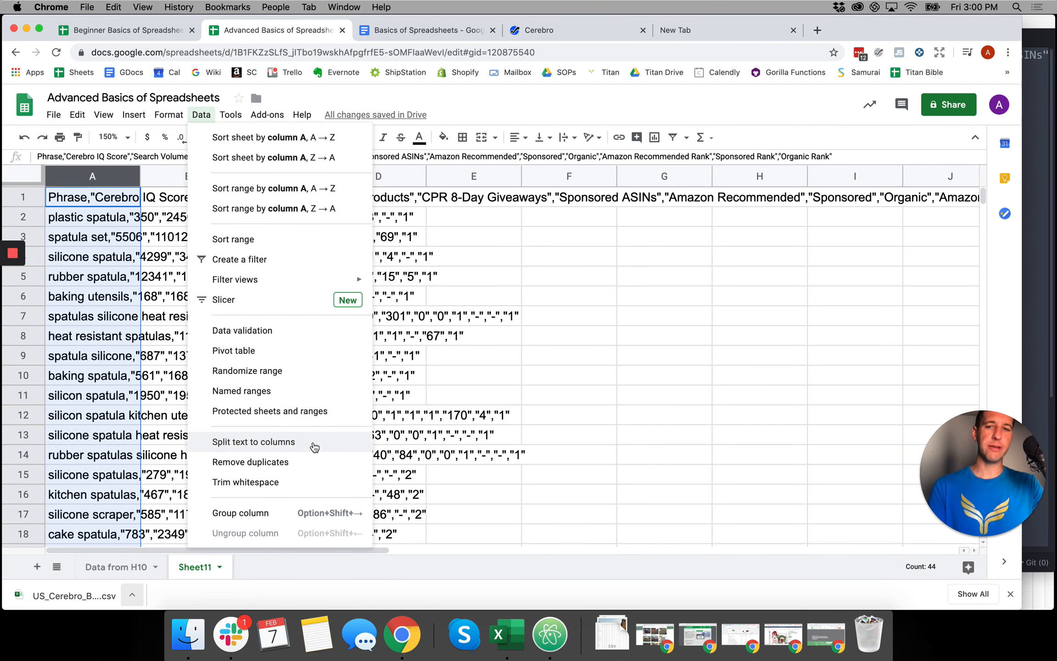
click(314, 445)
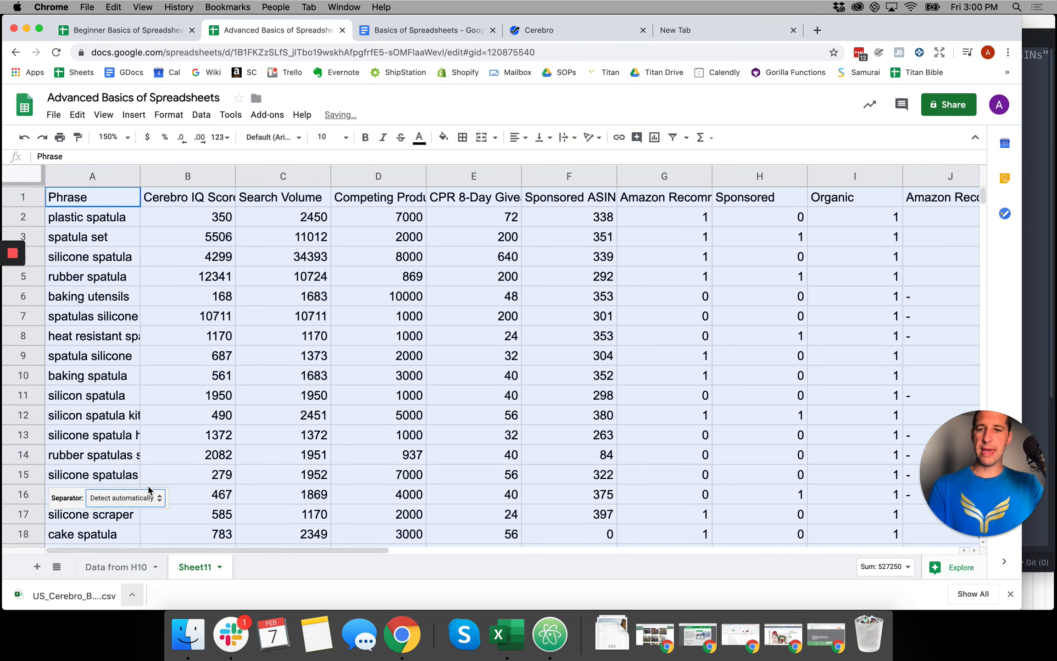
click(150, 498)
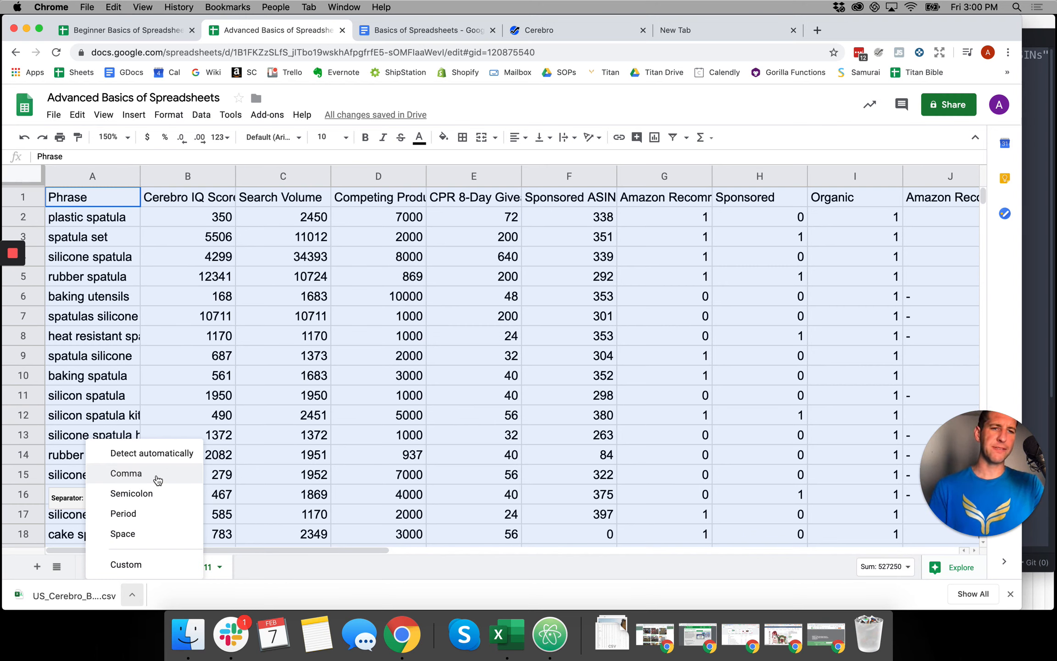
click(157, 480)
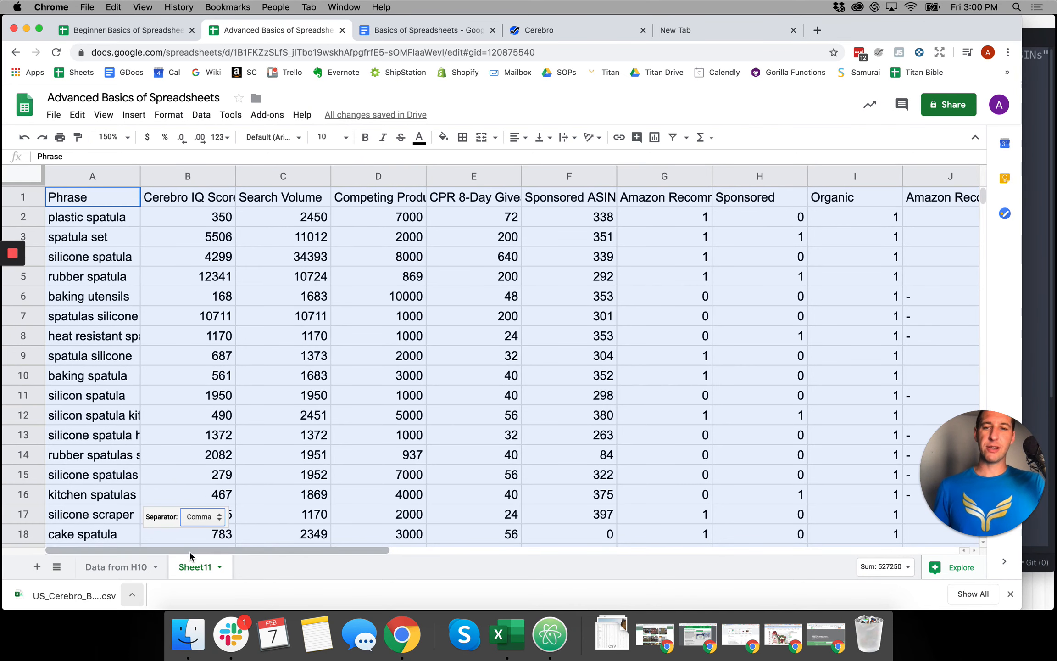
Step: Try splitting the text with Space as the separator and with the custom separator "s"
click(201, 516)
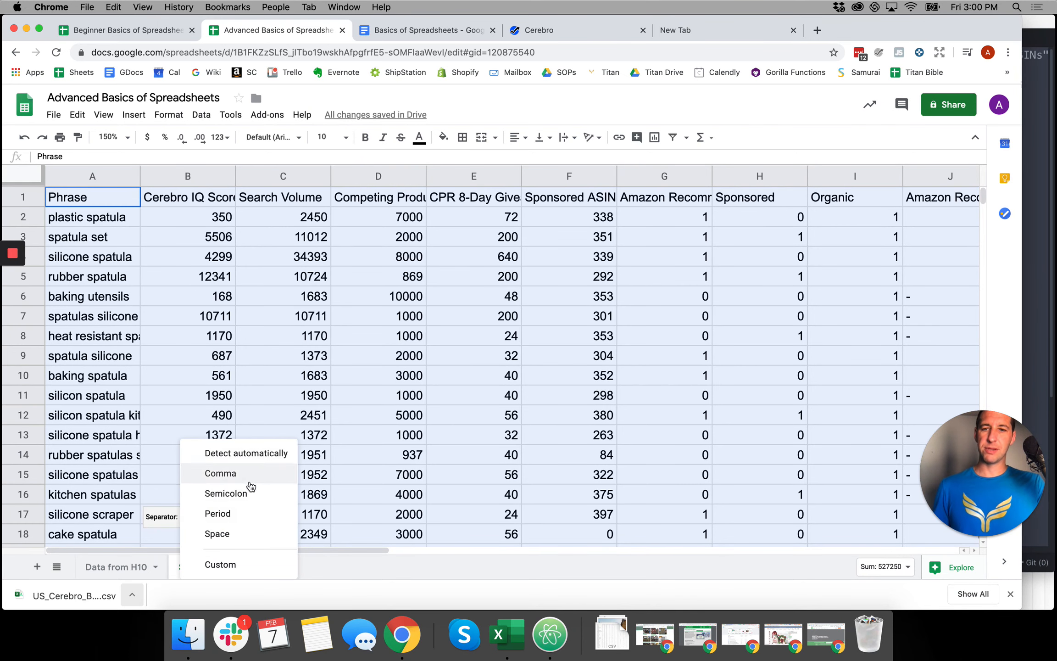
click(250, 540)
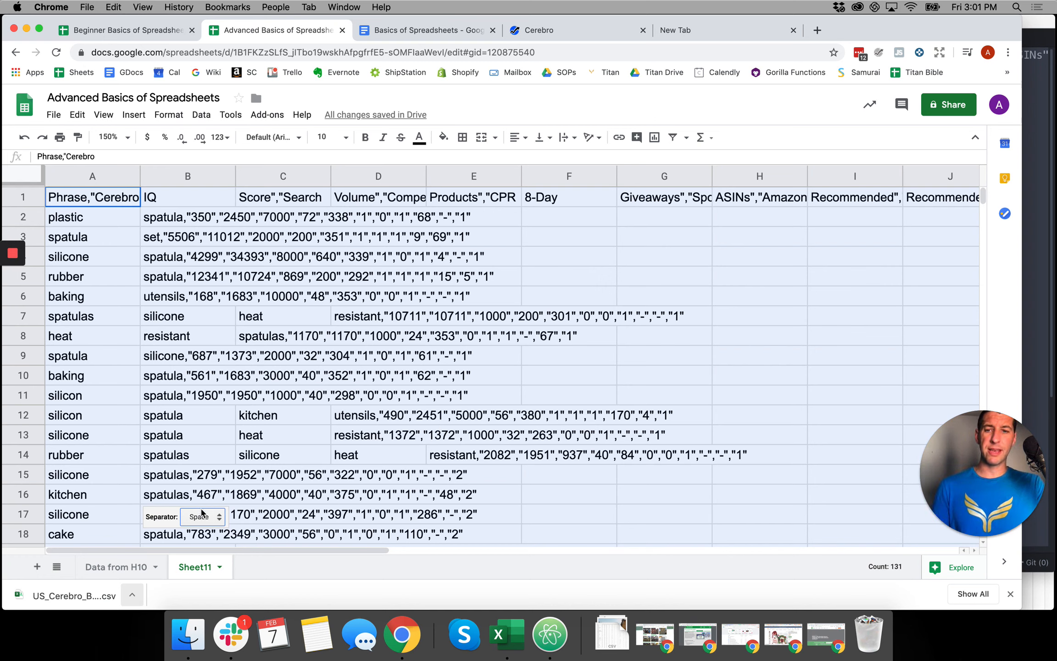
click(202, 514)
click(233, 554)
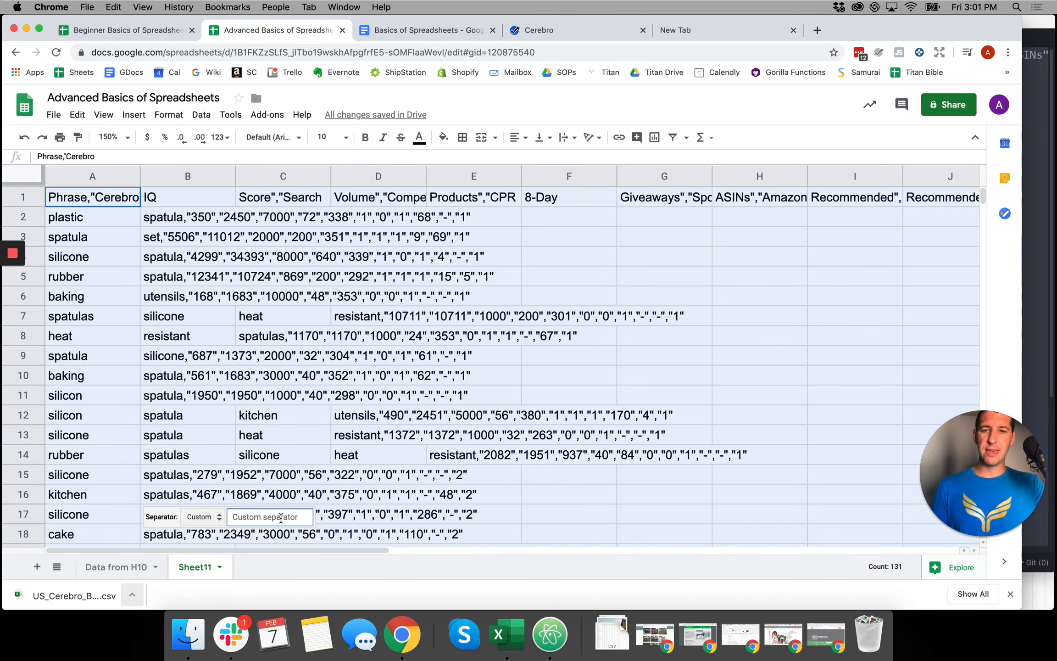
click(281, 517)
text(s)
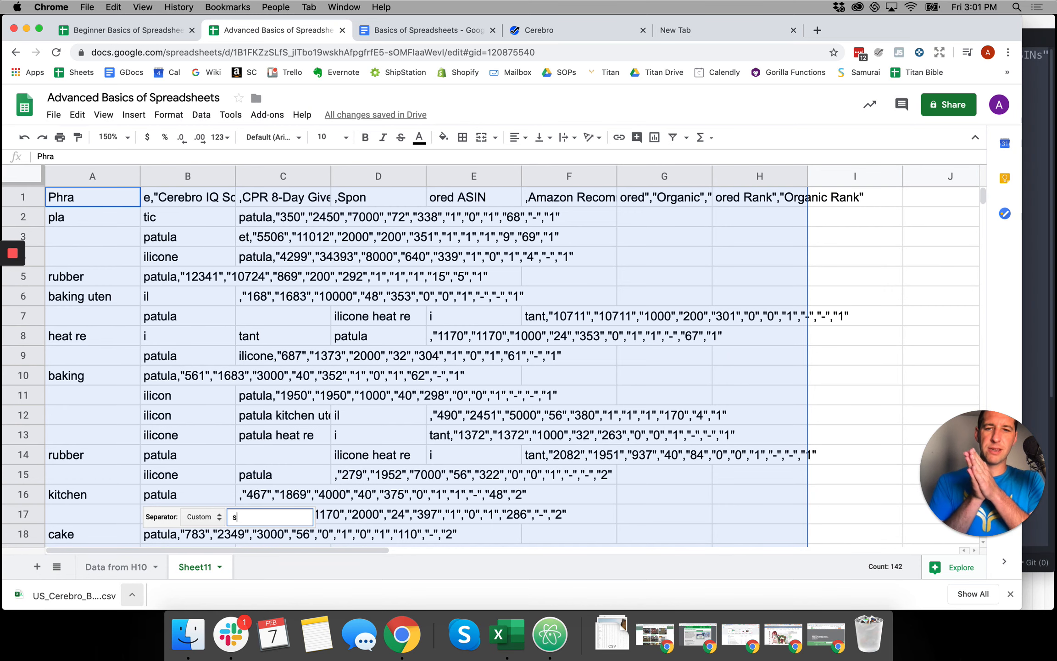
Step: Replace the custom separator with a comma to split the pasted text into columns
key(BackSpace)
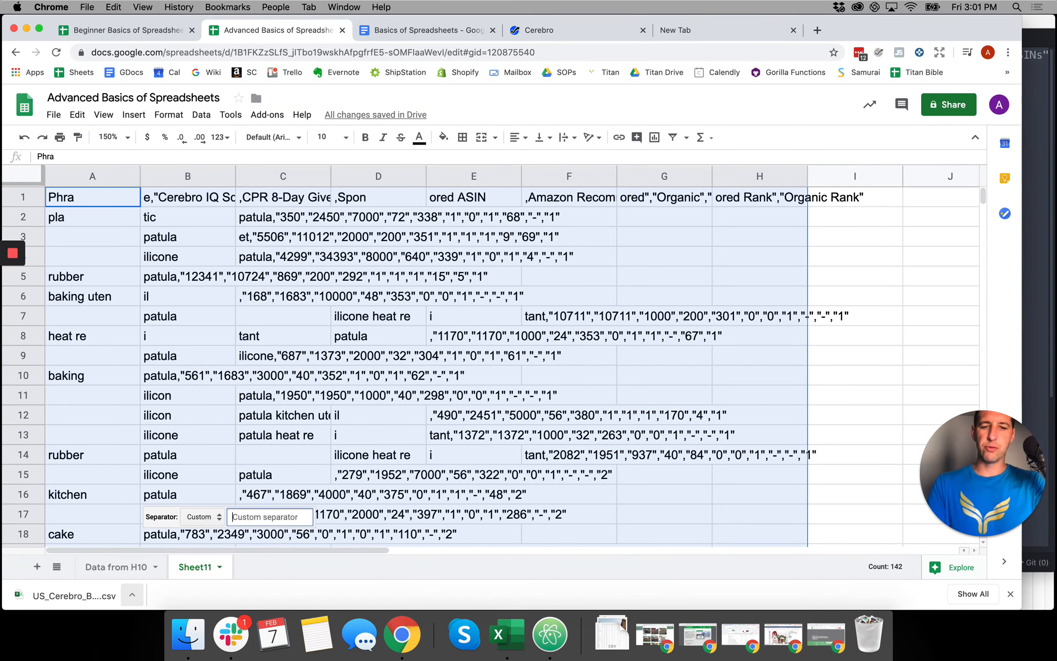
text(,)
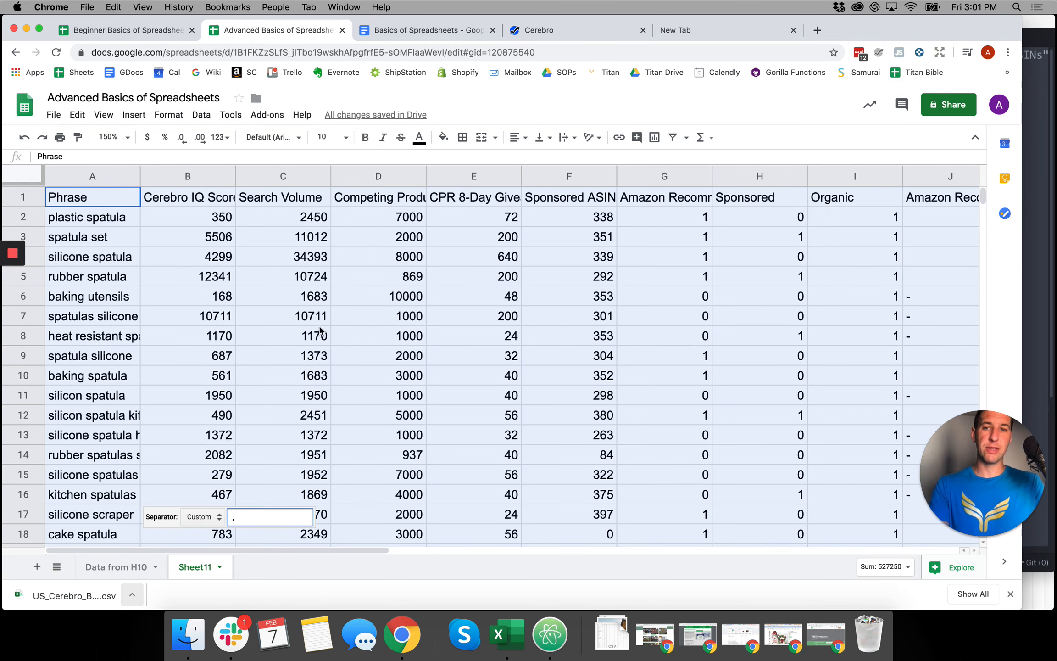
click(319, 323)
click(278, 274)
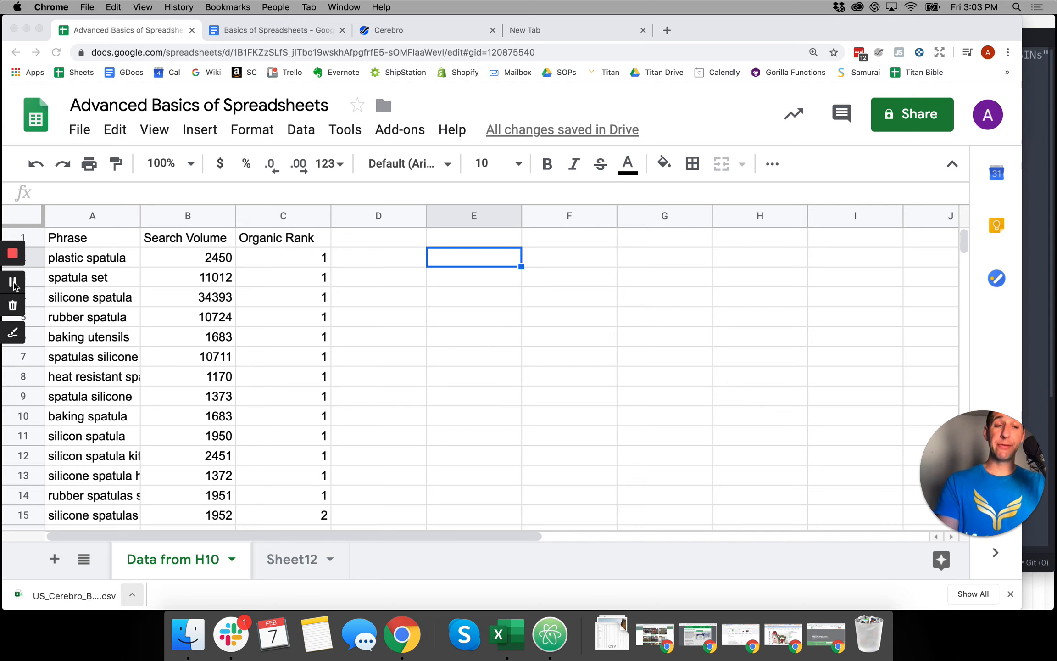
Step: Enter a formula in cell E2 of the Data from H10 sheet that references the search volume of plastic spatula in B2
click(489, 301)
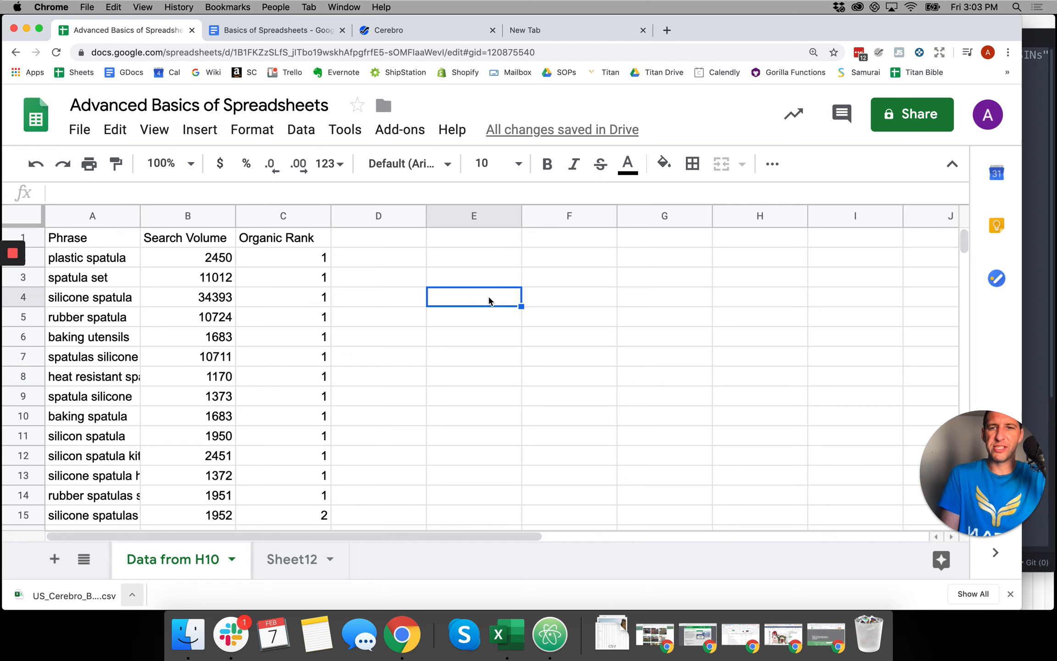
click(481, 255)
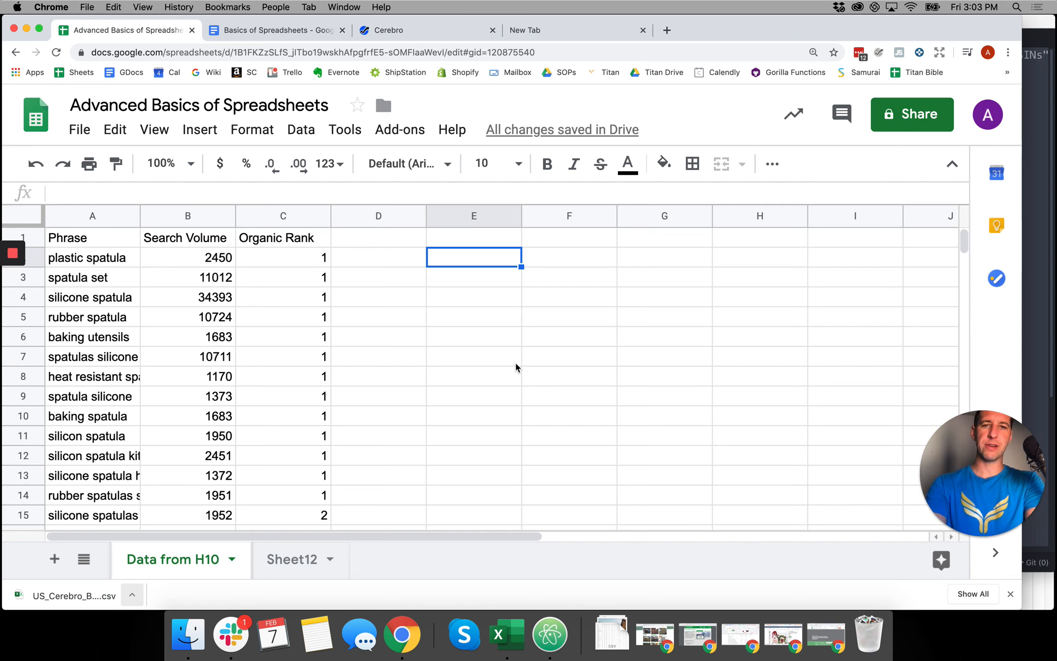
text(=)
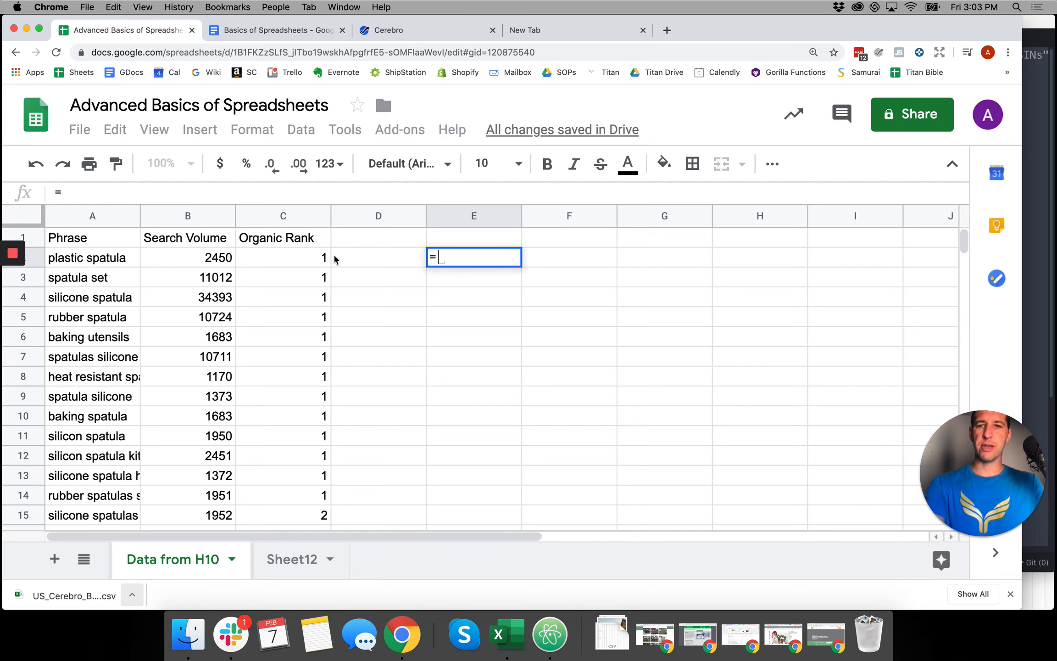
click(215, 264)
key(Return)
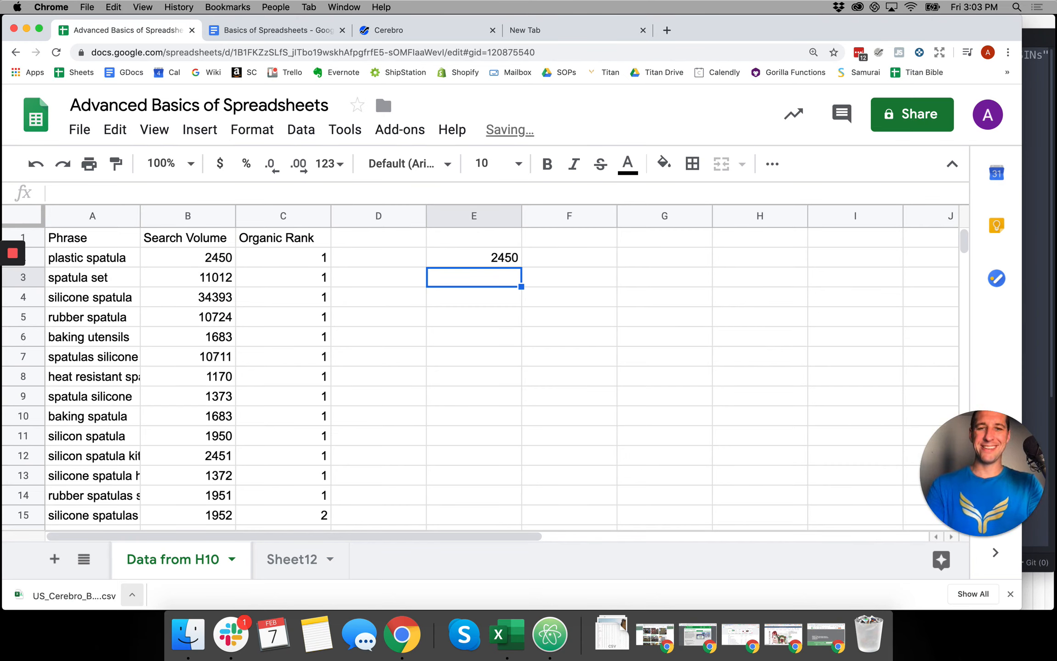
Step: Enter a formula in cell E3 that references the search volume of spatula set in B3
text(=)
key(Left)
key(Left)
key(Left)
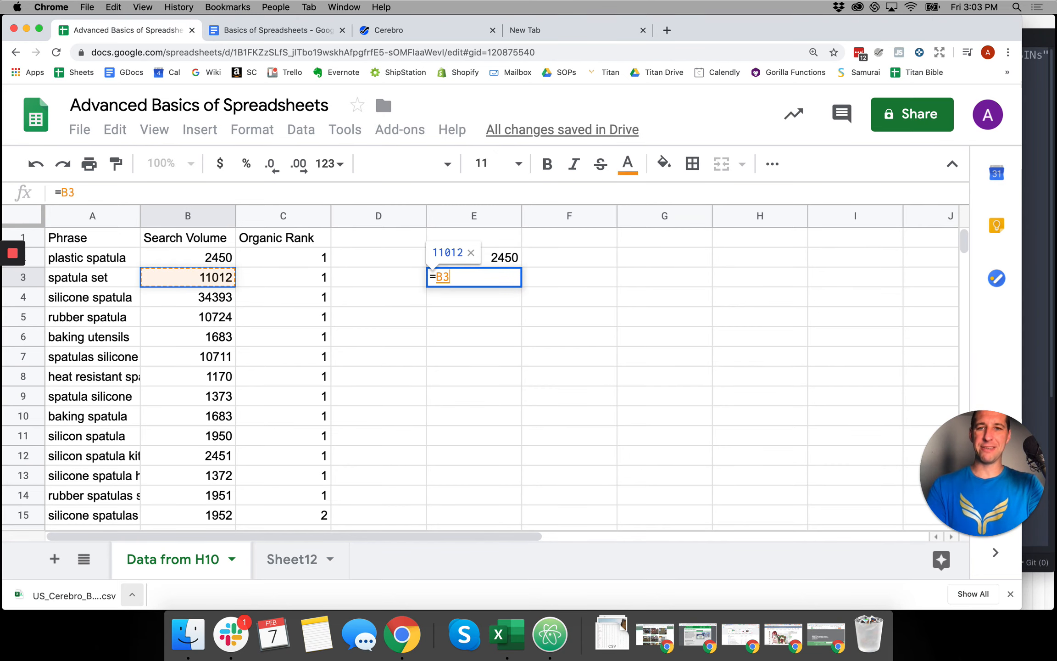
key(Return)
Step: Enter a formula in cell F2 that references the phrase in A2
key(Right)
key(Up)
key(Up)
text(=)
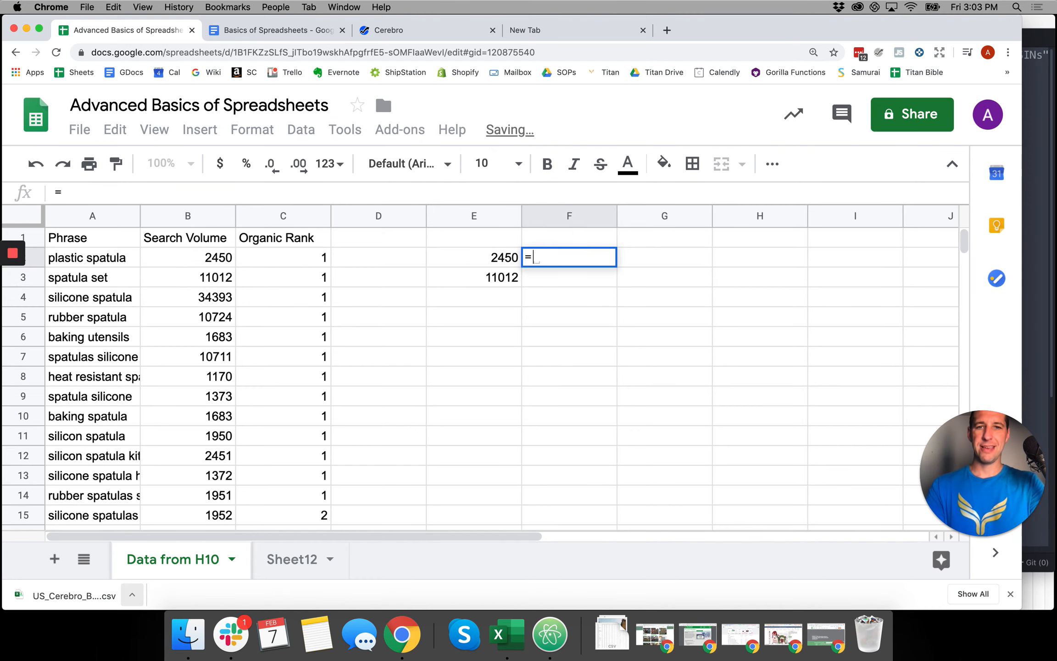
key(Left)
key(Left)
key(Left)
key(Left)
key(Left)
key(Return)
Step: Enter a formula in cell E1 that references the Organic Rank header in C1
key(Right)
key(Up)
key(Up)
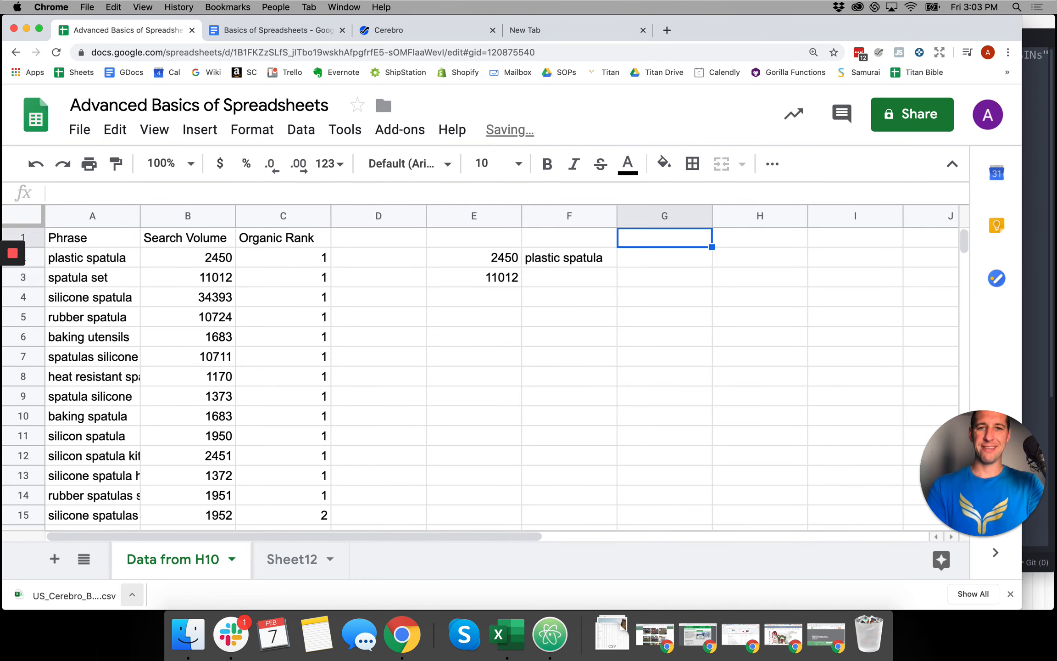
key(Left)
key(Left)
text(=)
key(Left)
key(Left)
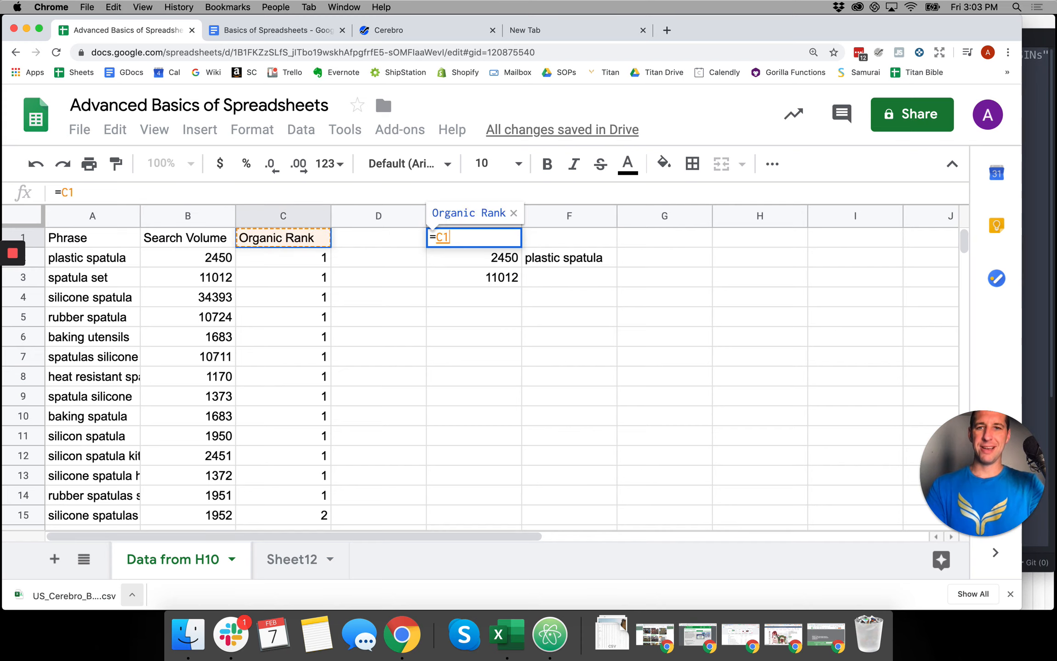
key(Return)
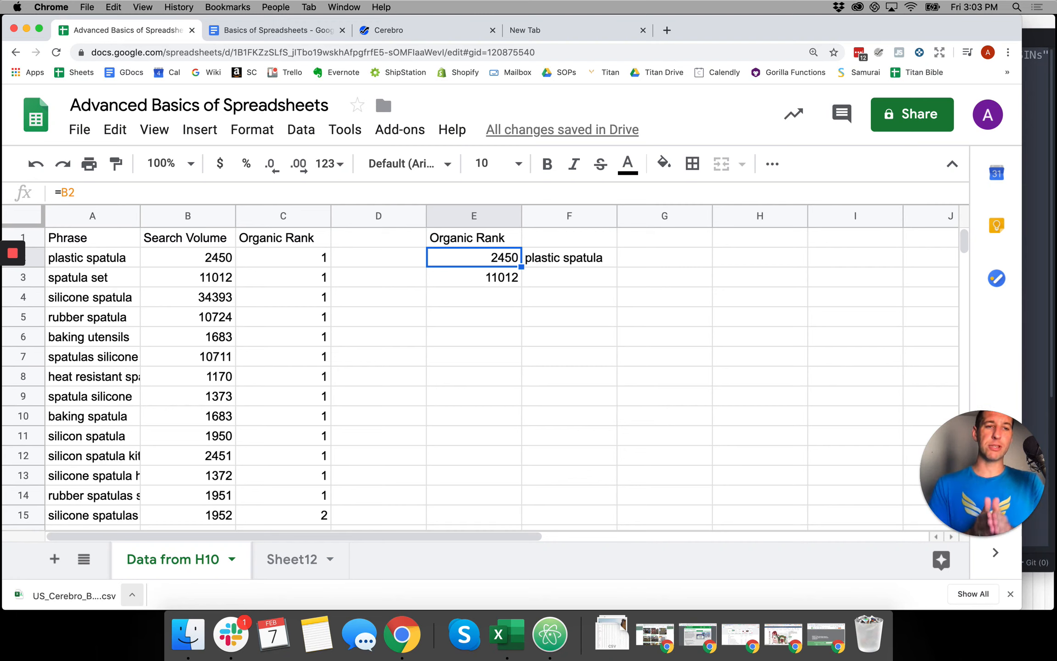
Step: In cell A1 of Sheet12, enter a formula that references the Phrase header in A1 of the Data from H10 sheet
click(297, 562)
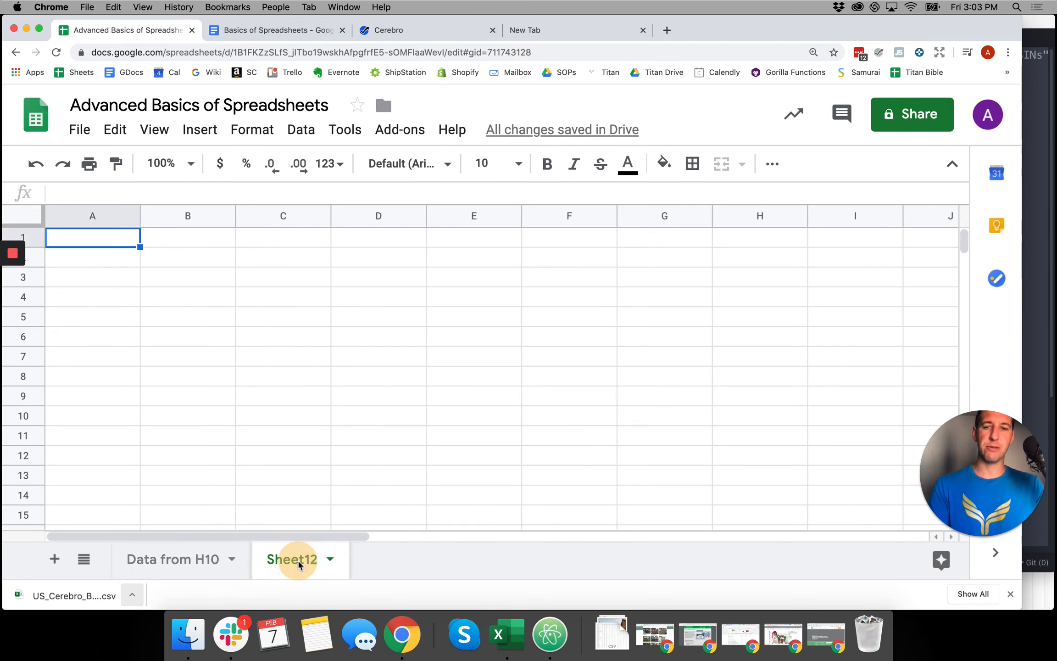
click(204, 257)
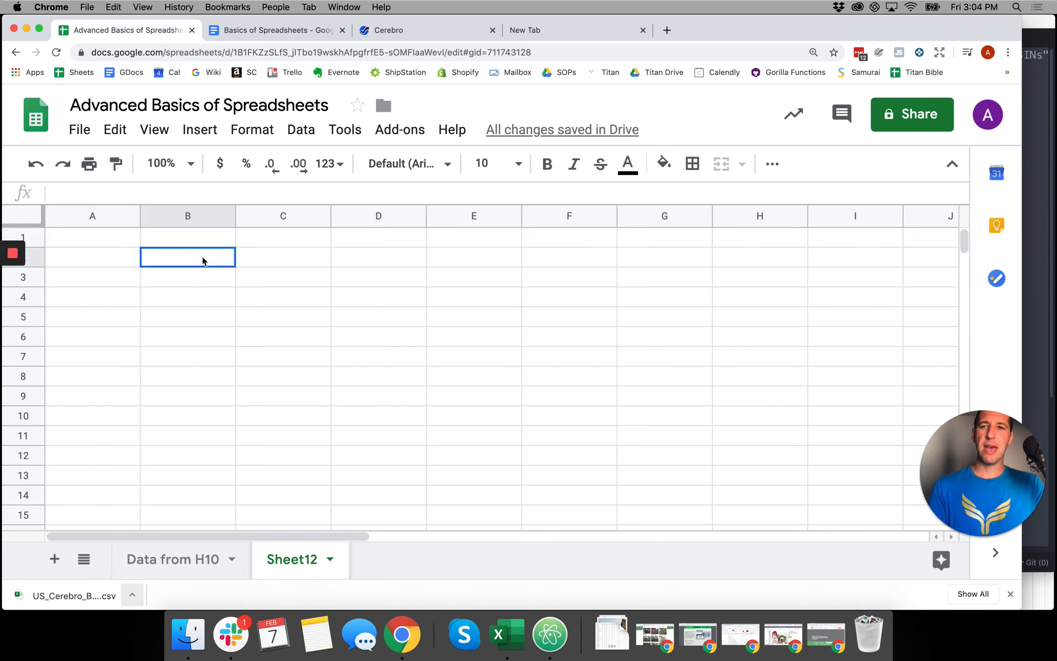
click(111, 242)
text(=)
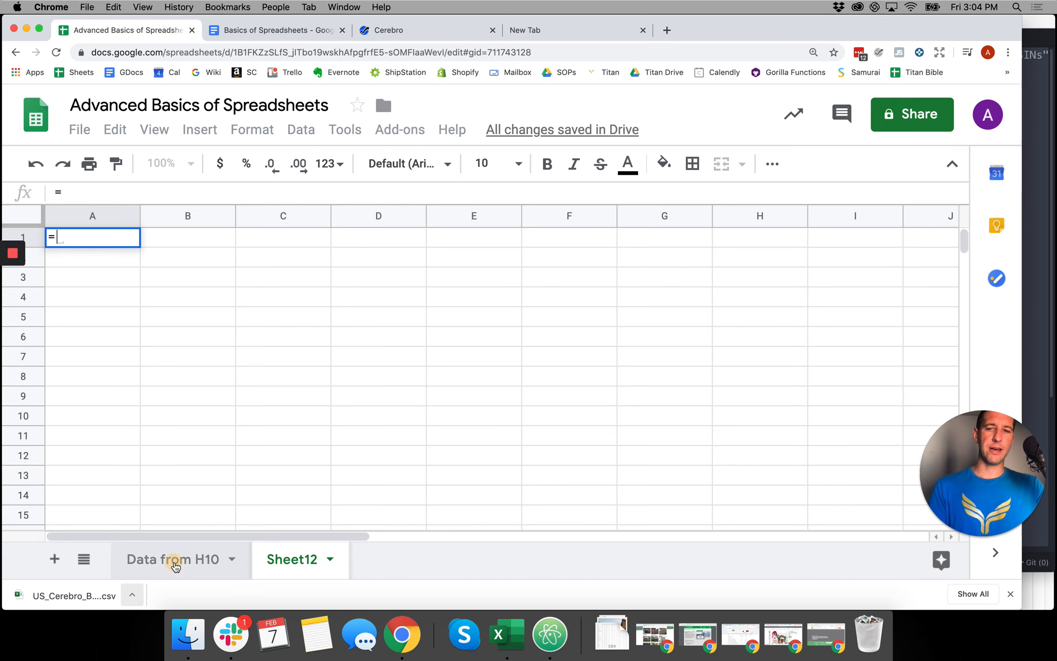
click(174, 565)
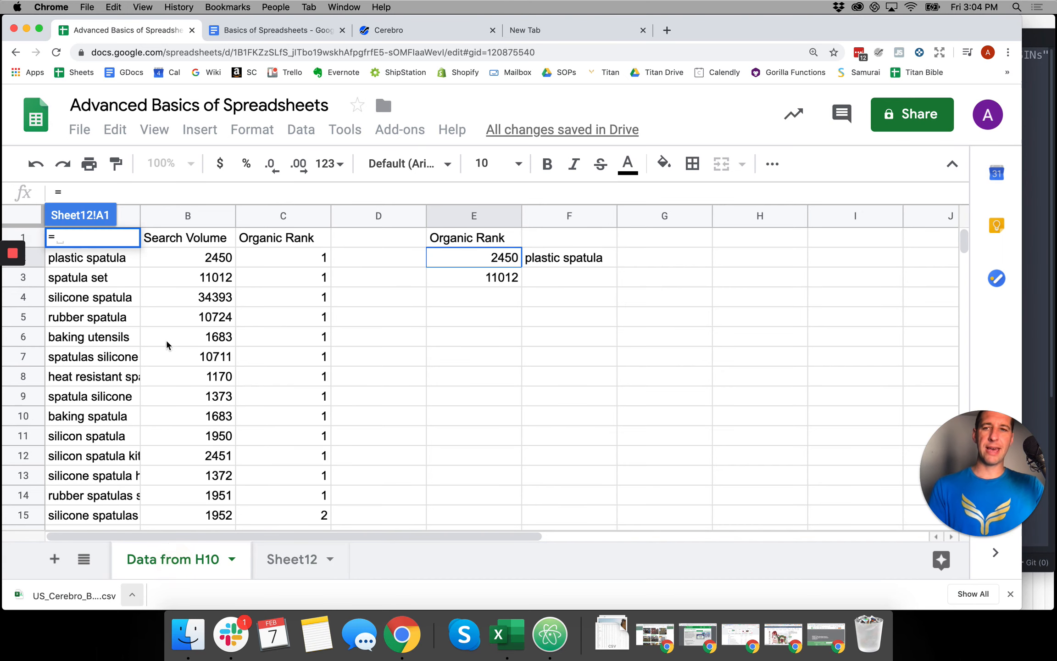
click(110, 258)
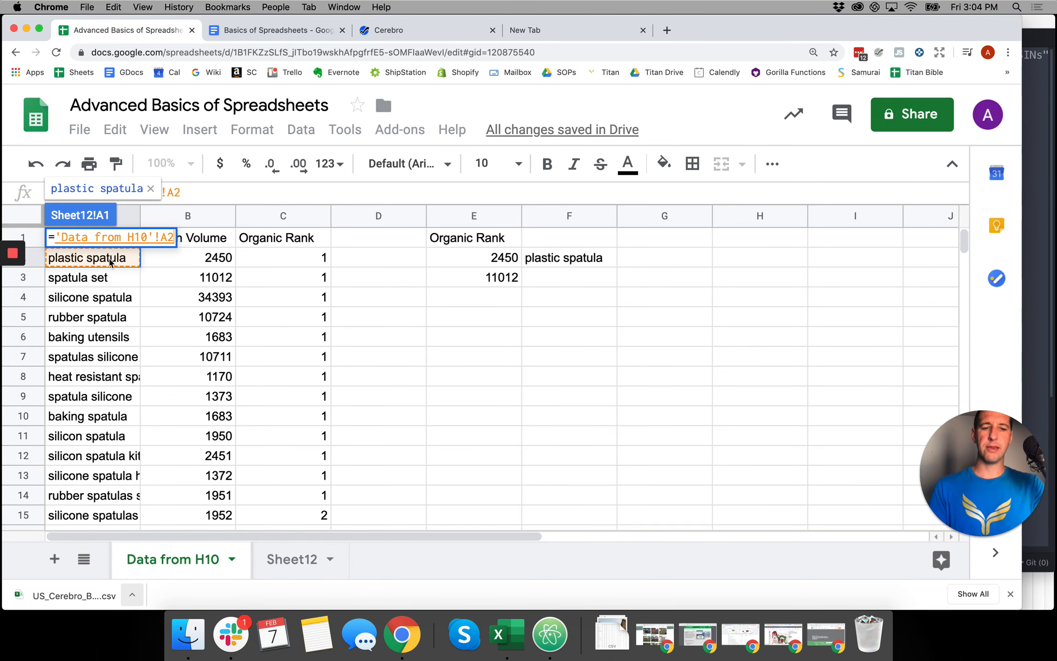
key(Up)
key(Return)
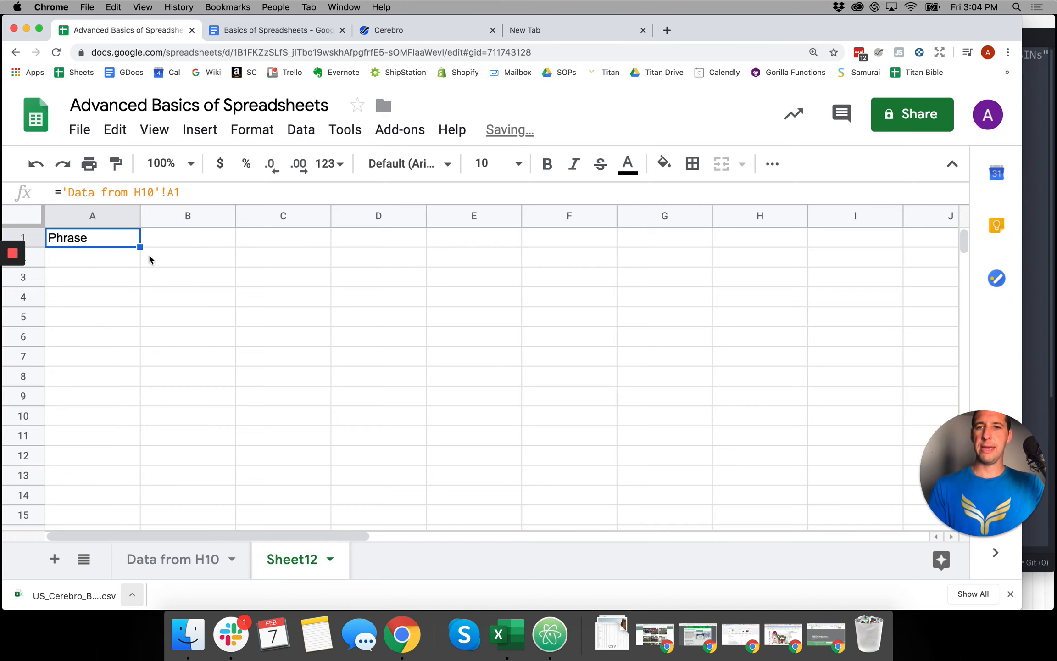
Step: In cell A2 of Sheet12, enter a formula that references the first phrase in A2 of the Data from H10 sheet
click(105, 260)
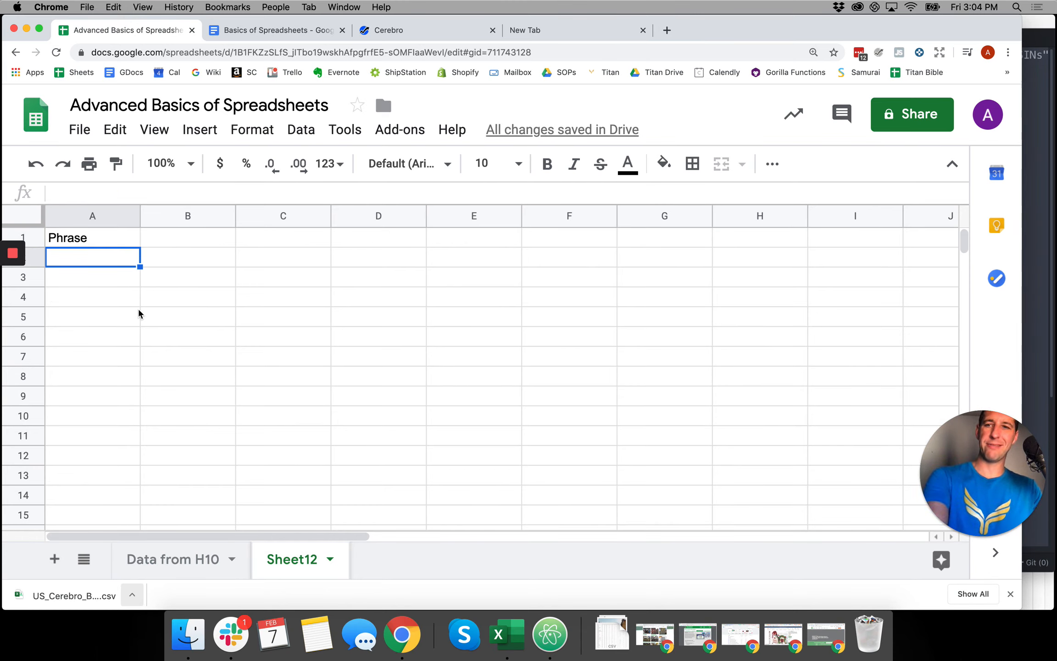
text(=)
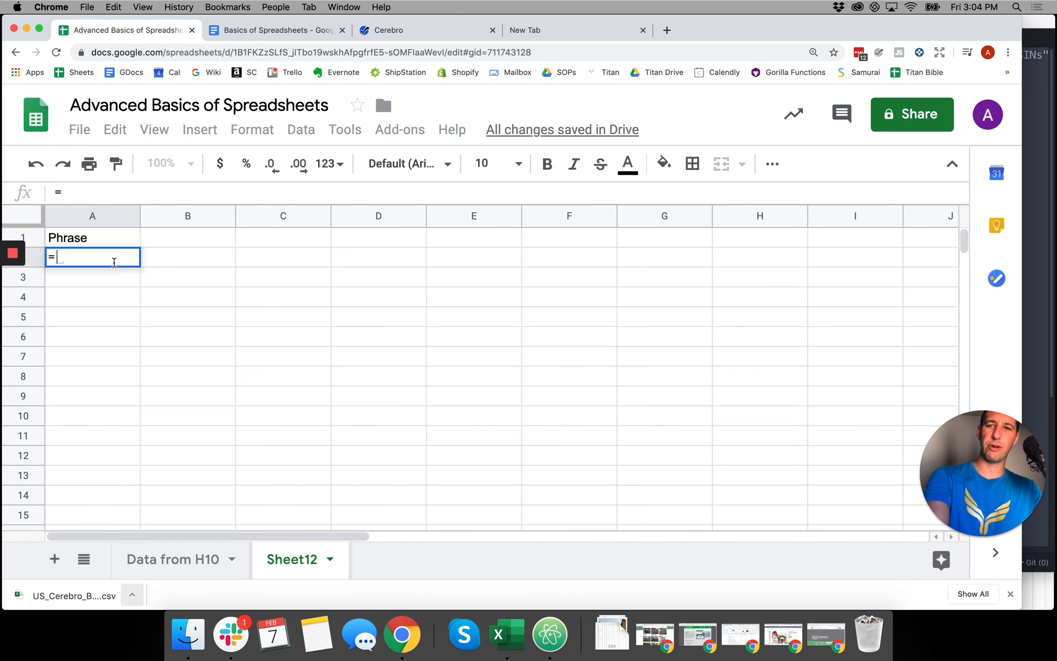
click(202, 559)
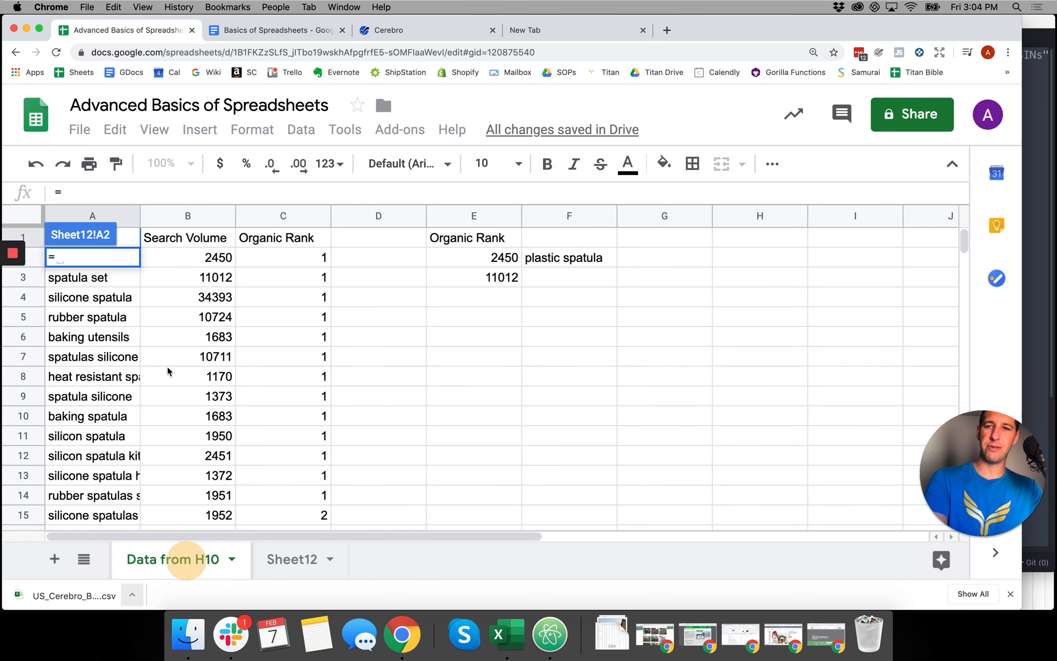
click(138, 259)
key(Return)
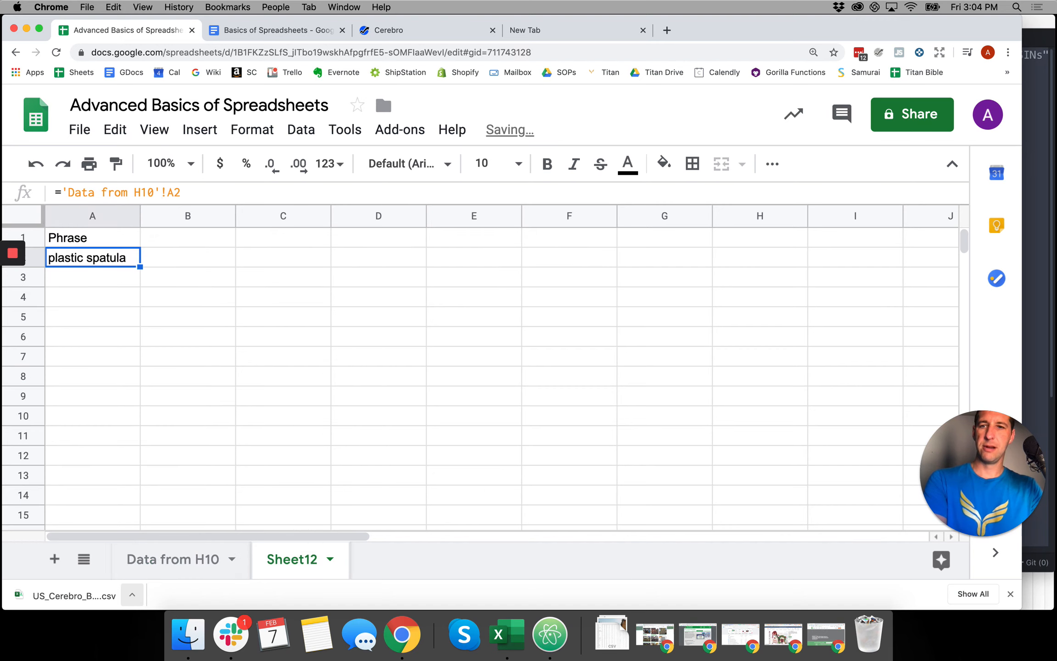
click(170, 320)
click(123, 259)
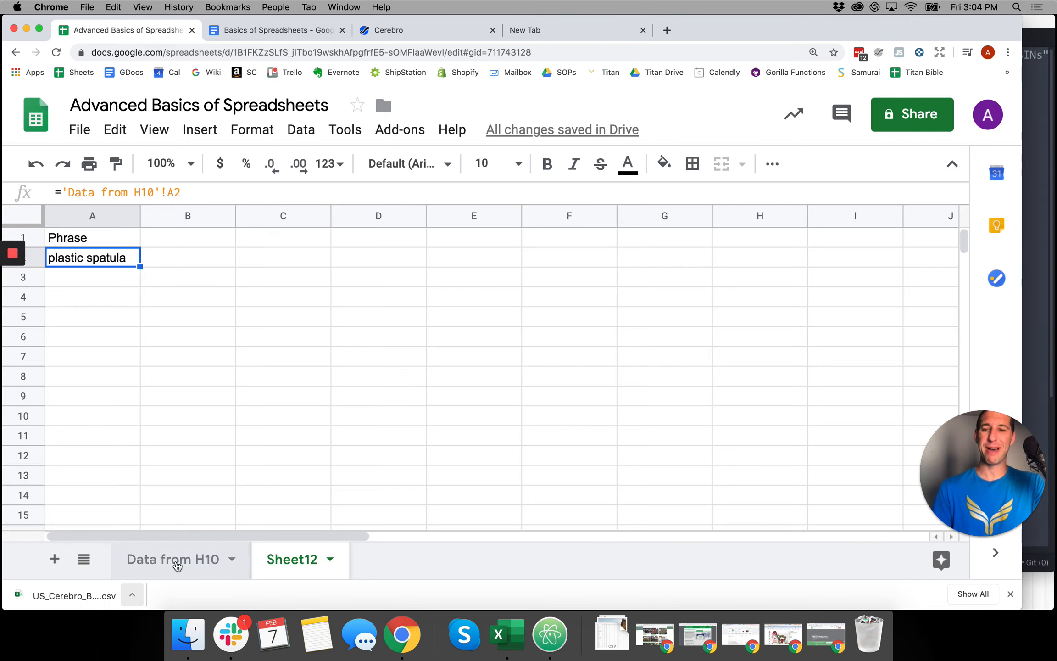
Step: Create a named range called Phrase for the keyword phrases in A2:A44 of the Data from H10 sheet
click(198, 558)
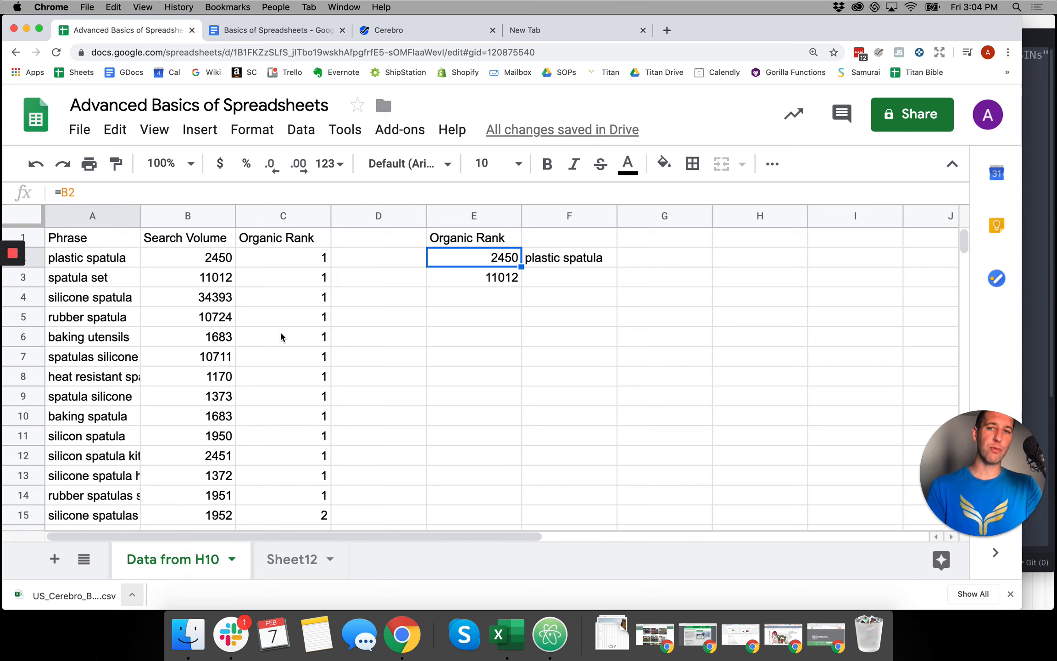
click(278, 299)
click(282, 257)
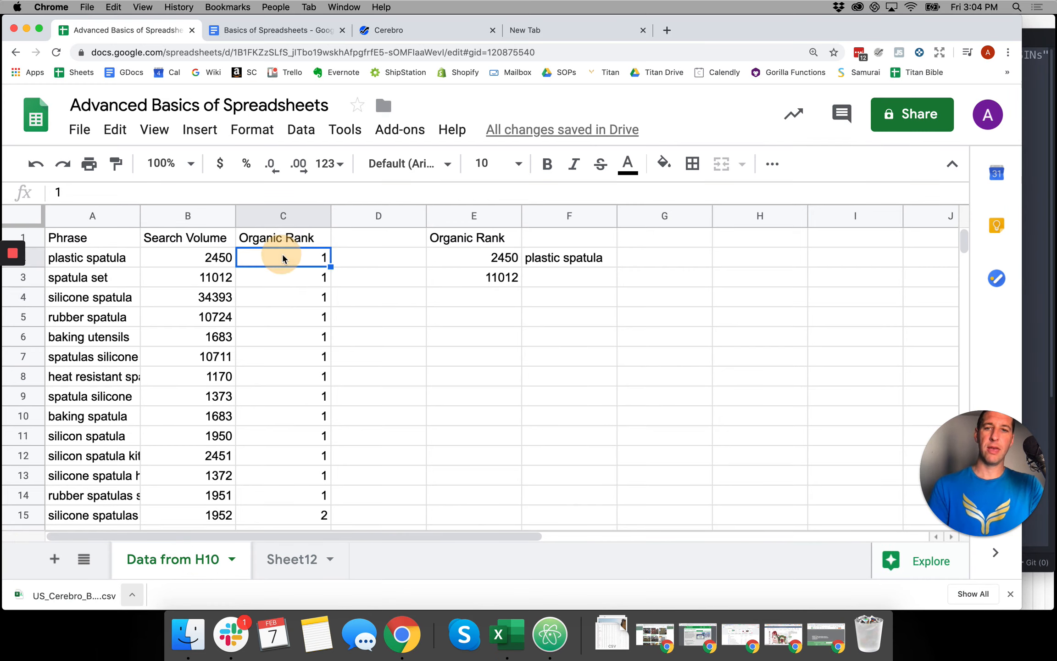
click(207, 262)
scroll(223, 307, down, 4)
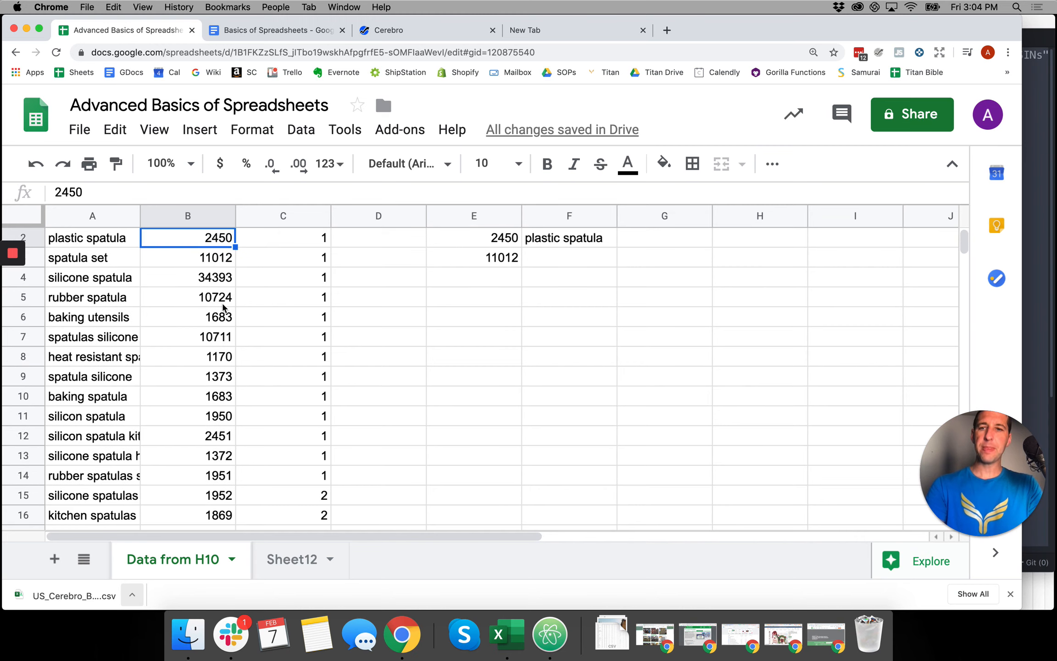
scroll(220, 312, up, 4)
drag(117, 264, 129, 440)
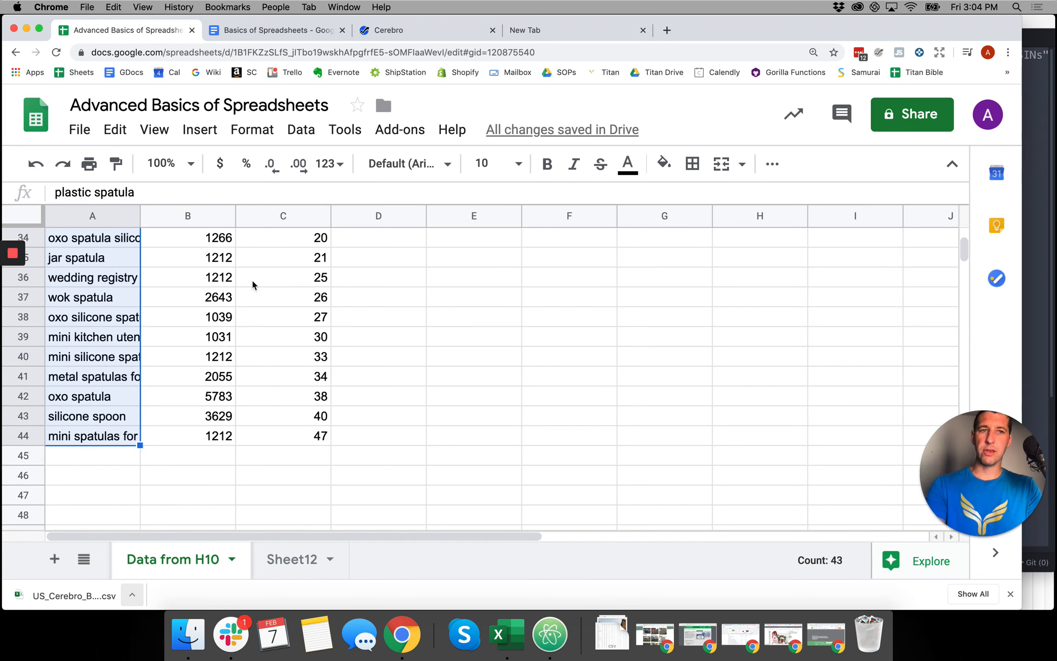
click(301, 129)
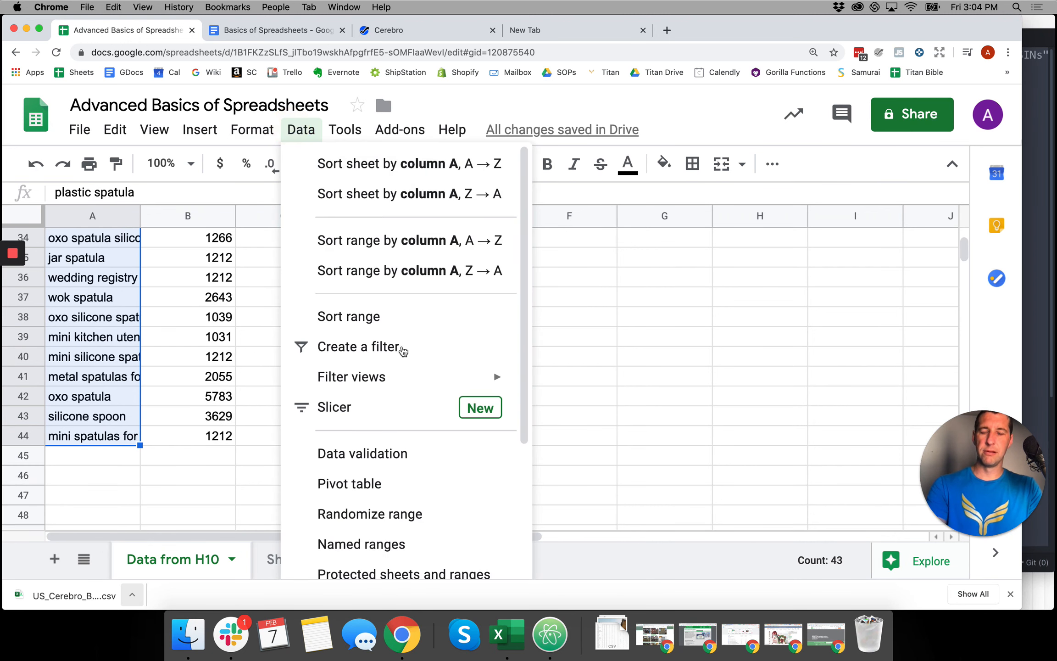
scroll(427, 482, down, 3)
scroll(434, 528, down, 3)
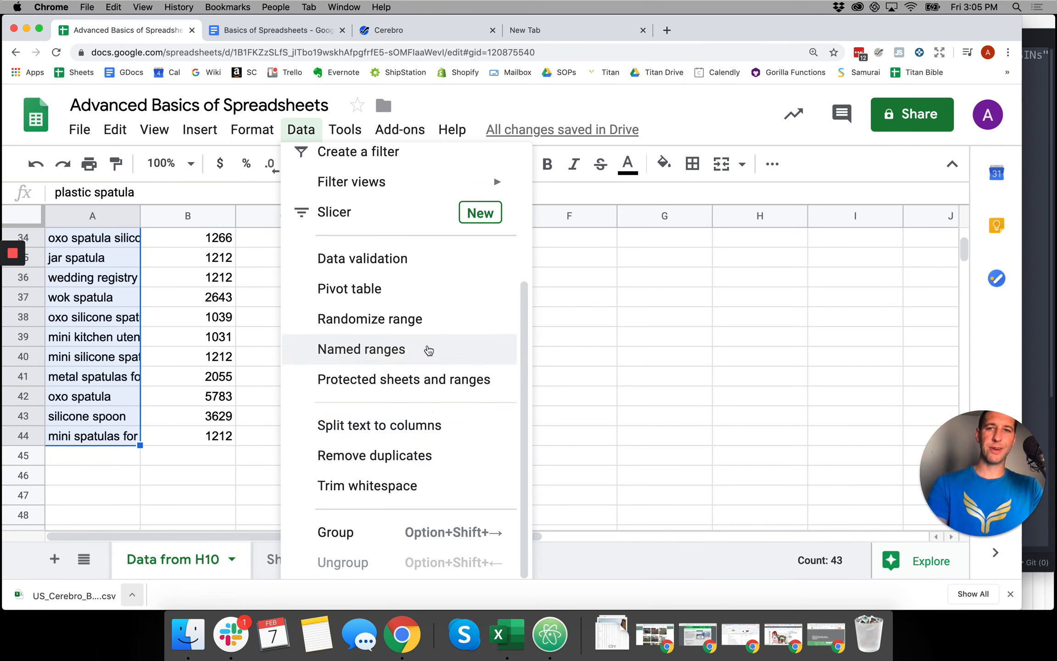
click(296, 130)
click(298, 130)
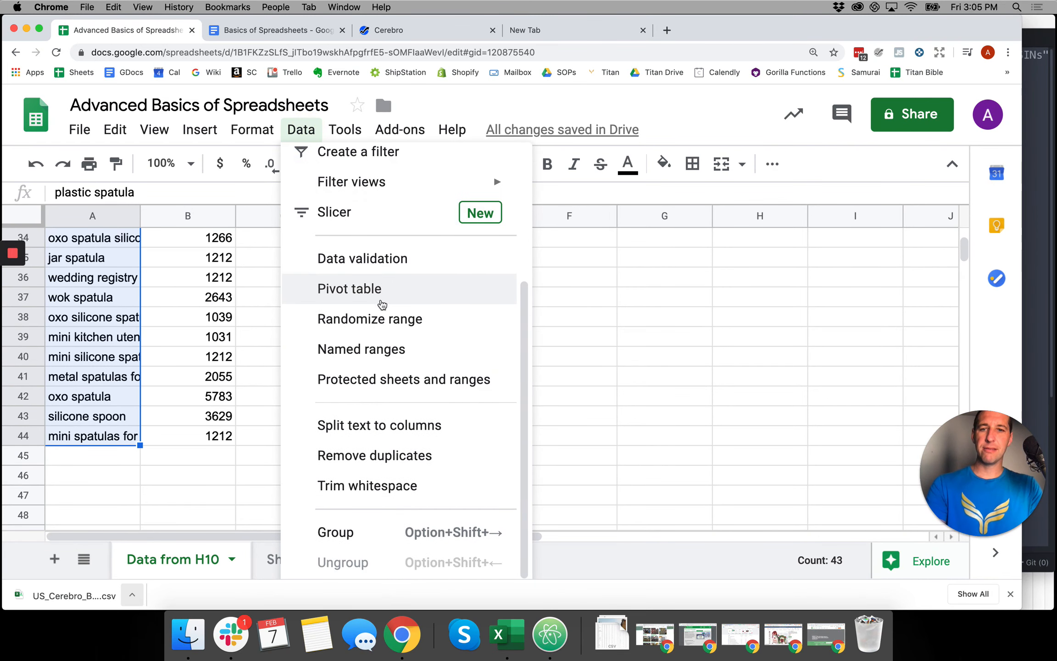
click(384, 354)
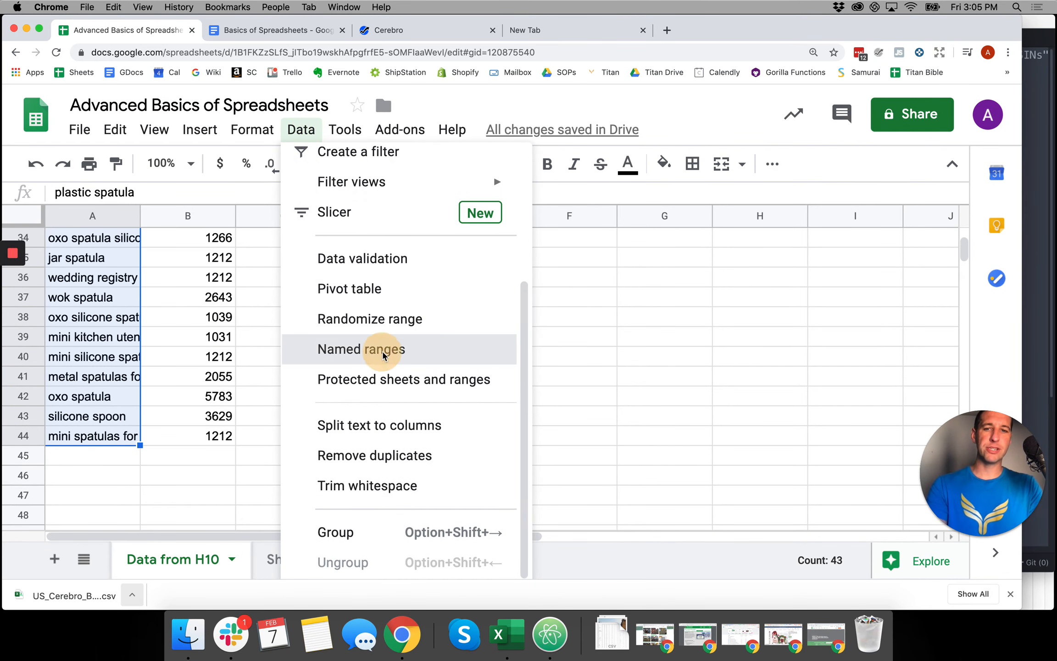
text(Phrase)
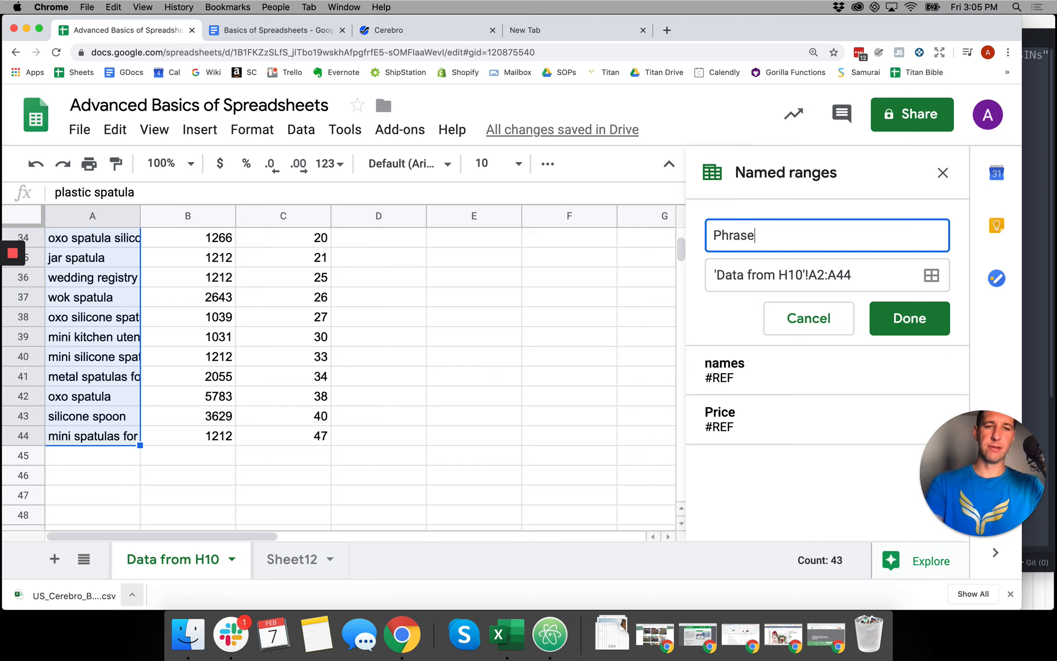
click(912, 324)
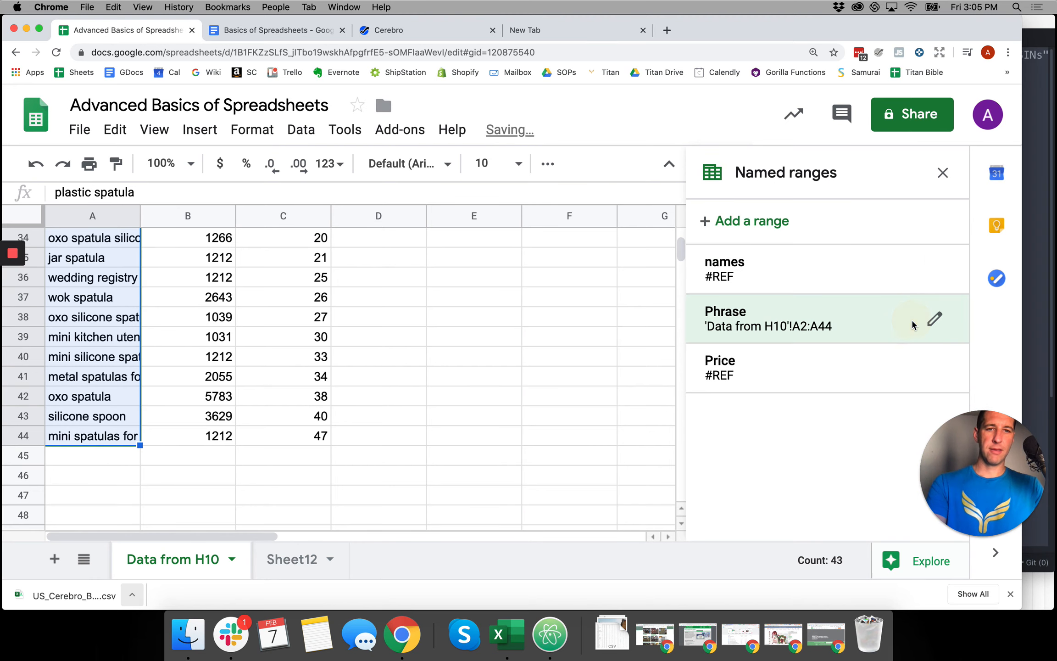
Step: Create a named range called Volume for the search volumes in B2:B44
click(189, 292)
click(212, 436)
key(super+shift+Up)
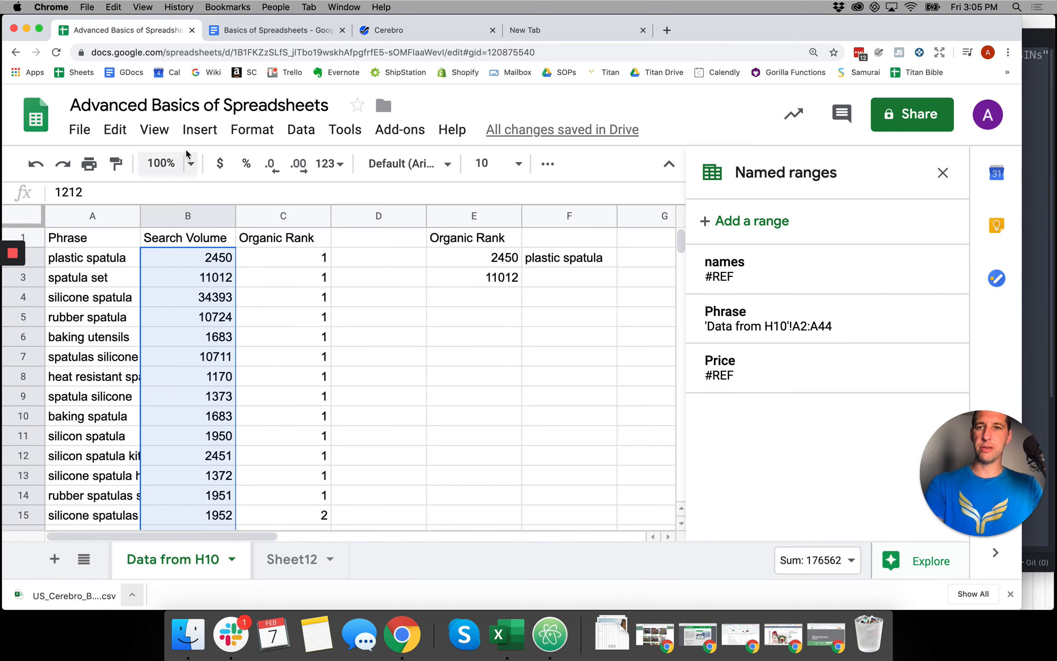
click(206, 133)
mouse_move(298, 136)
scroll(334, 239, down, 5)
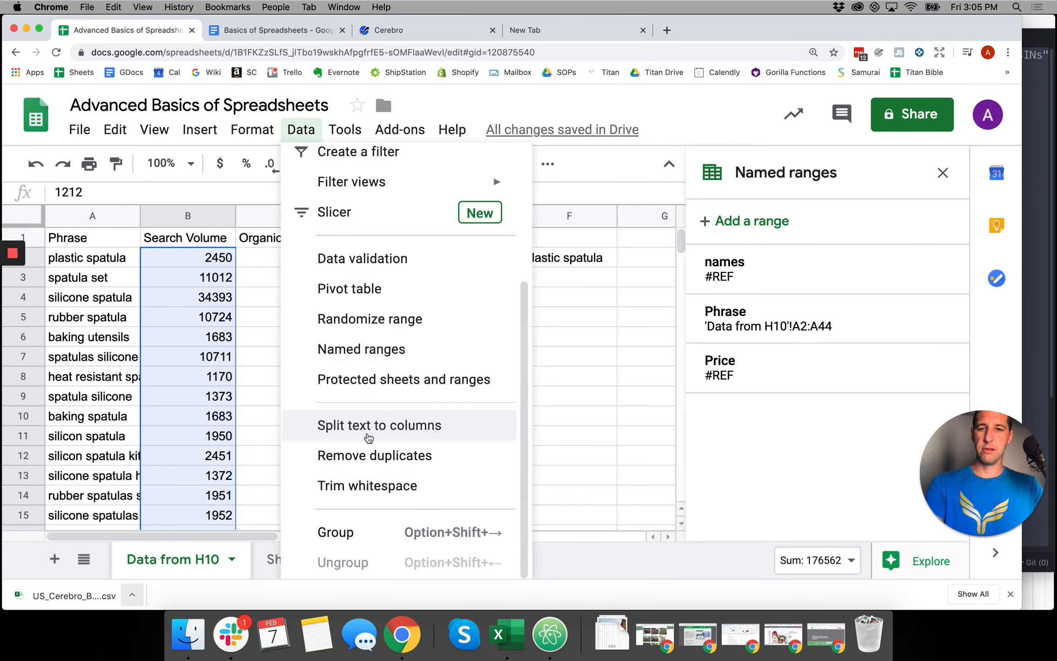
click(371, 350)
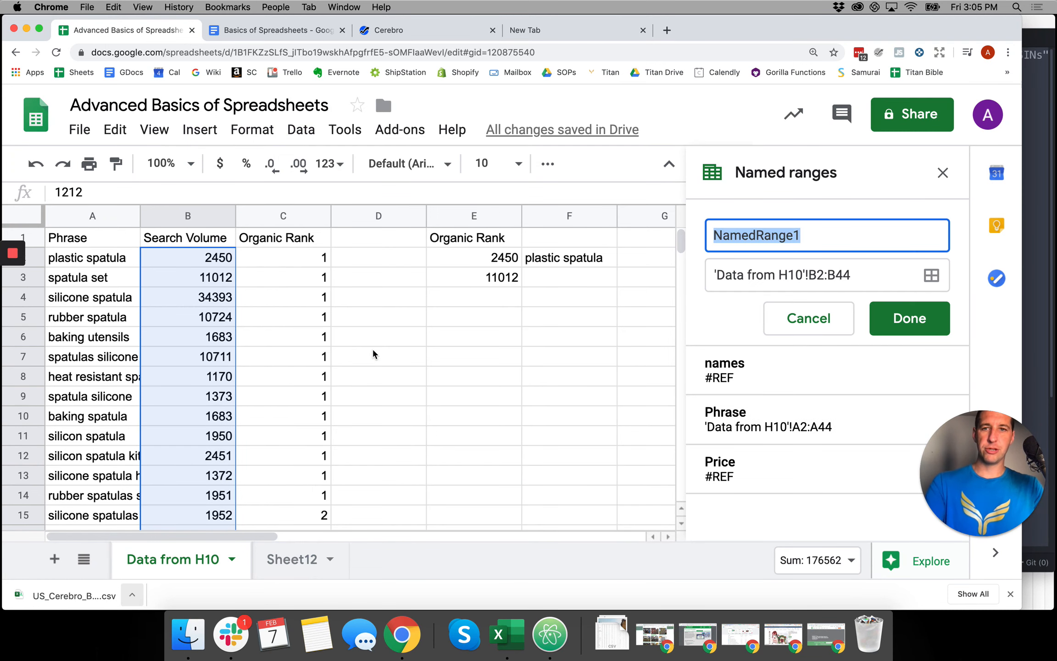
text(Volume)
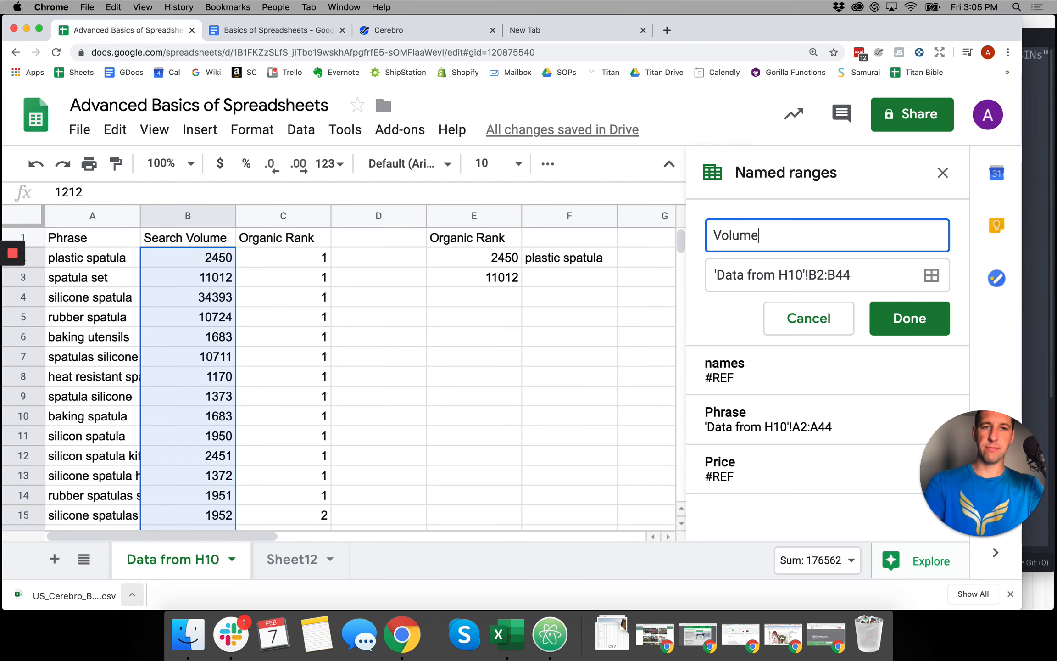
key(Return)
Step: Create a named range called Rank for the organic ranks in C2:C44
click(295, 257)
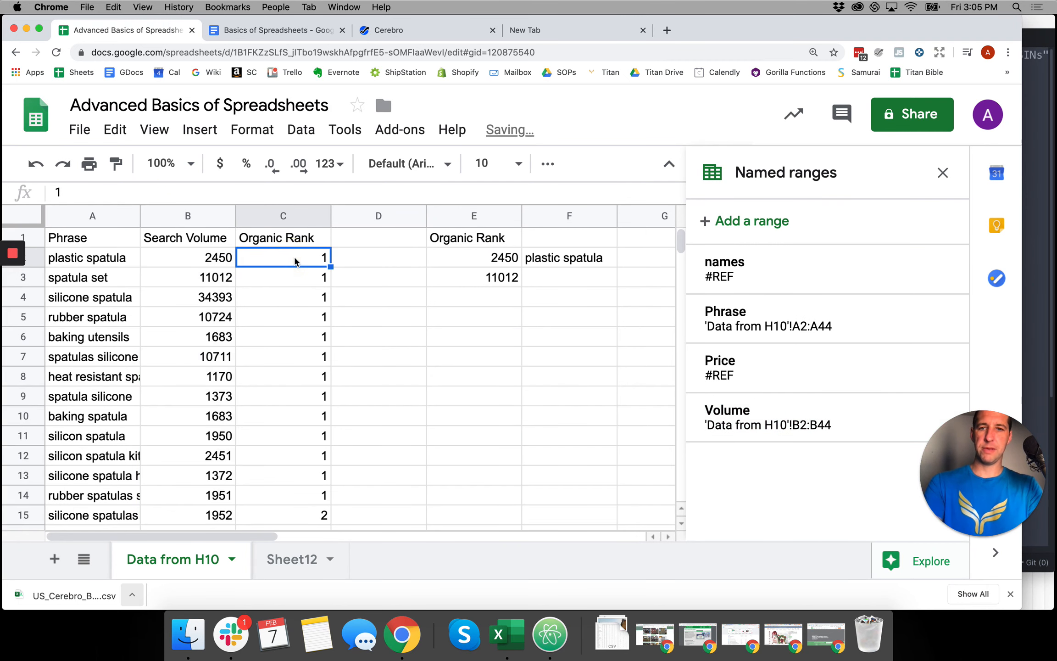
key(super+shift+Down)
click(787, 242)
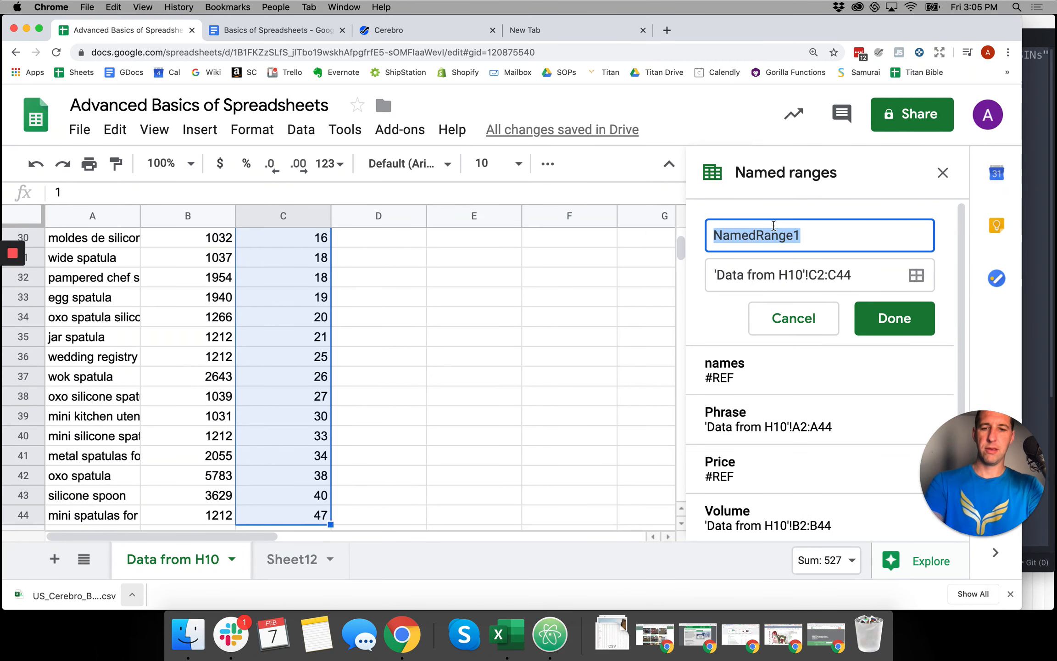
text(RAnk)
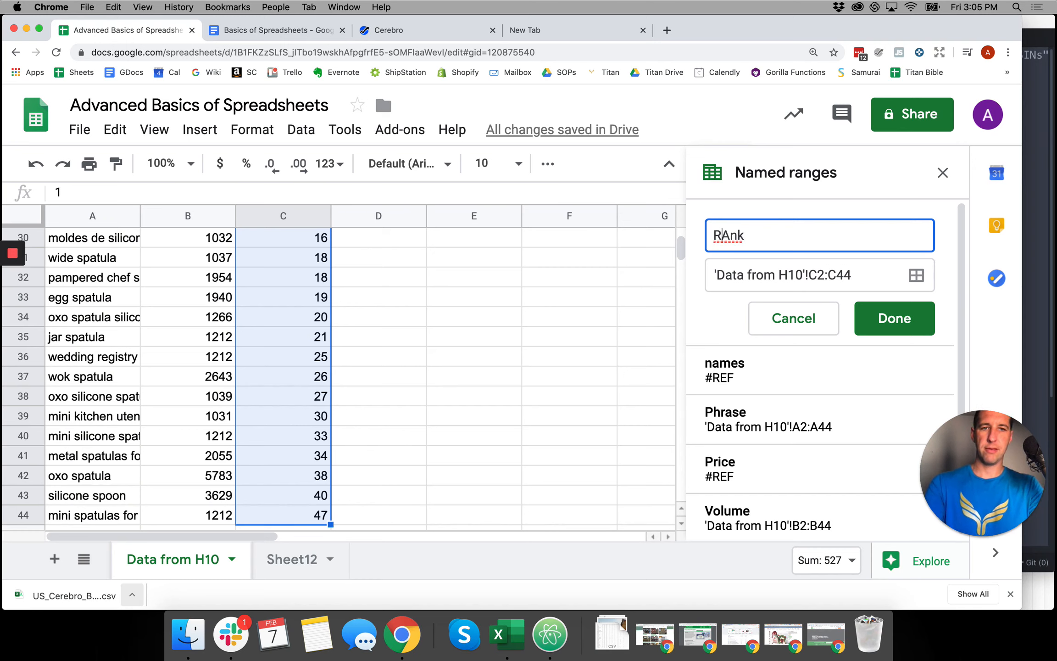
text(a)
click(913, 312)
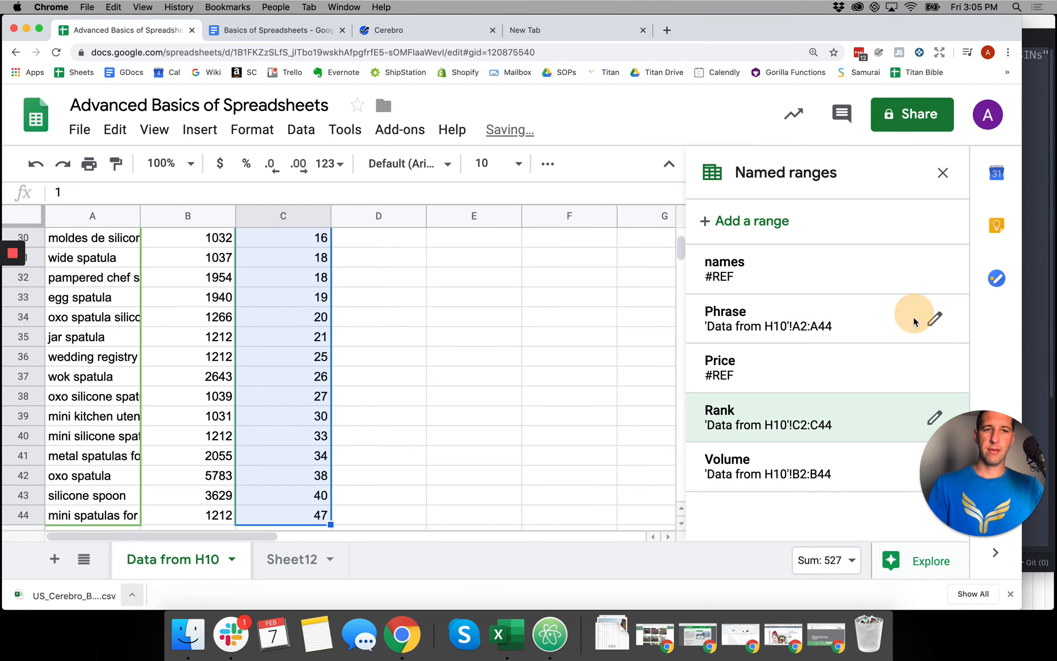
click(350, 338)
scroll(373, 333, up, 5)
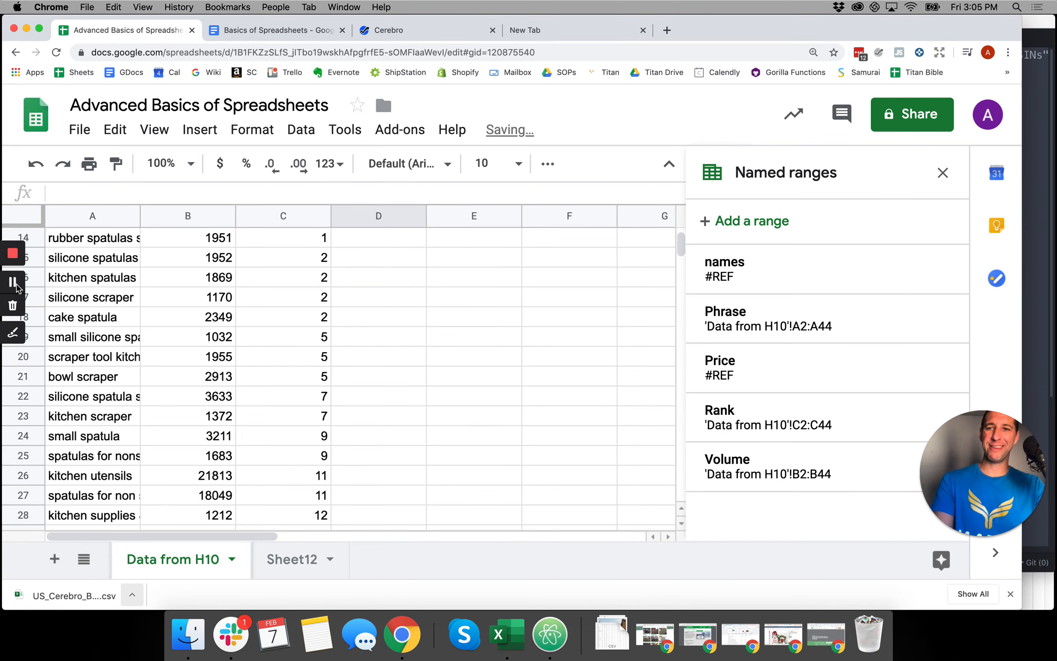
Step: Copy the three bullets under Functions from the Basics of Spreadsheets document
key(ctrl+Tab)
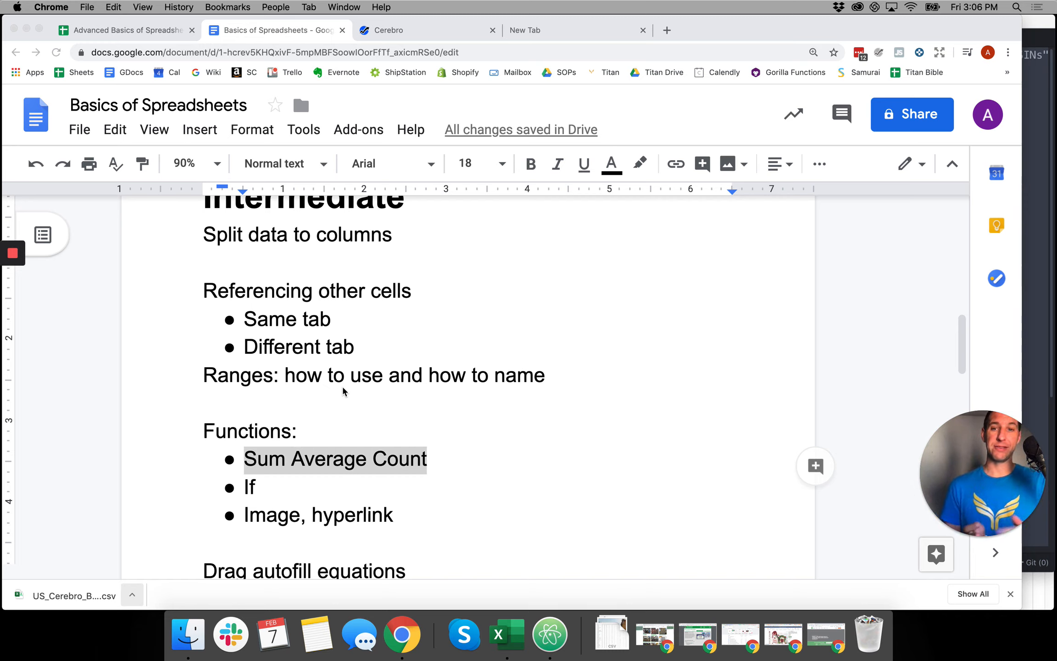
click(332, 504)
click(294, 460)
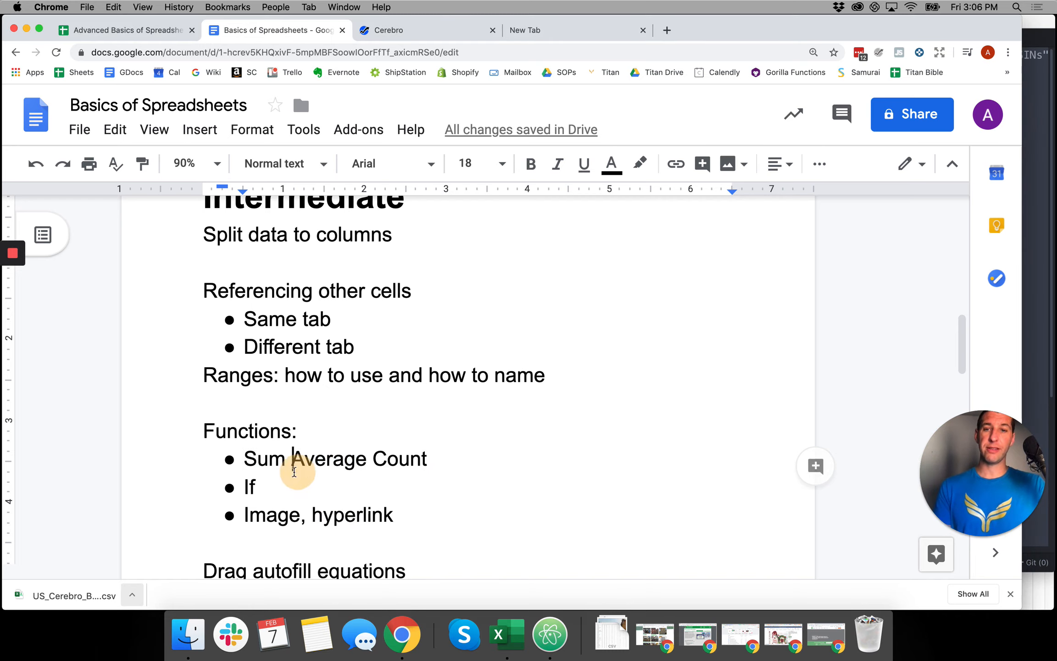
click(264, 459)
drag(265, 460, 397, 507)
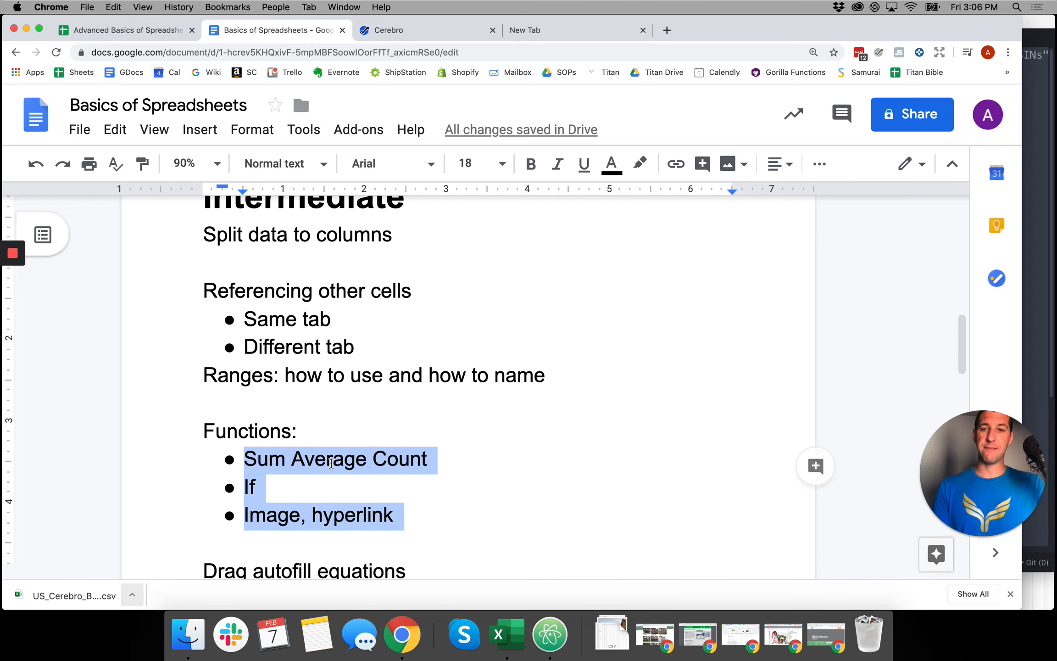
right_click(331, 463)
click(379, 189)
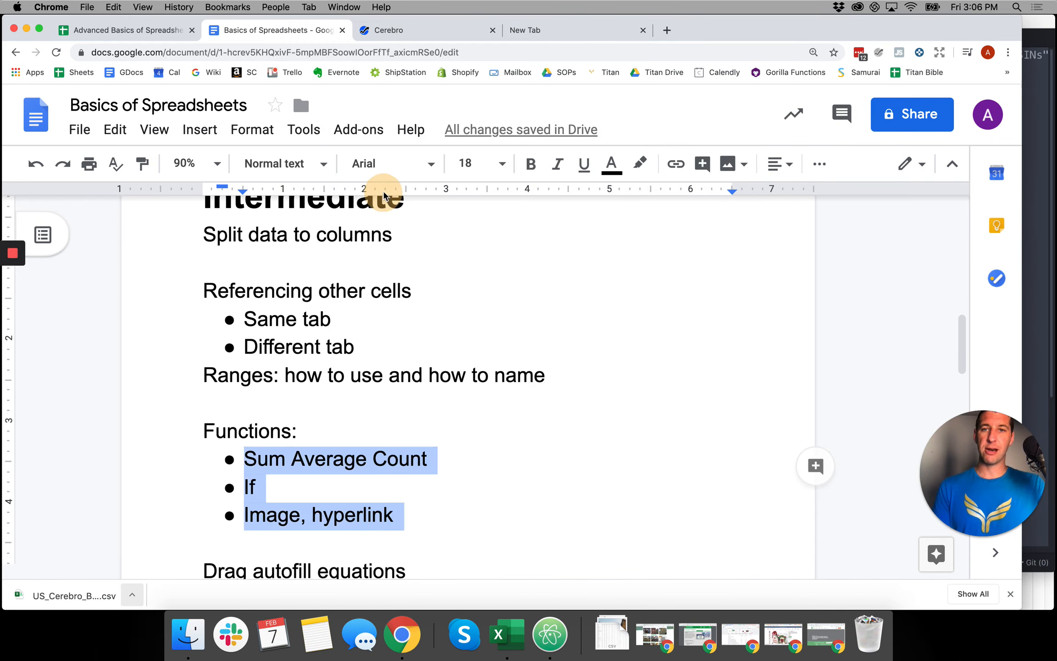
Step: In the Data from H10 sheet, clear E1:F3 and paste the copied function list starting at E1
click(157, 30)
click(474, 241)
scroll(478, 300, up, 5)
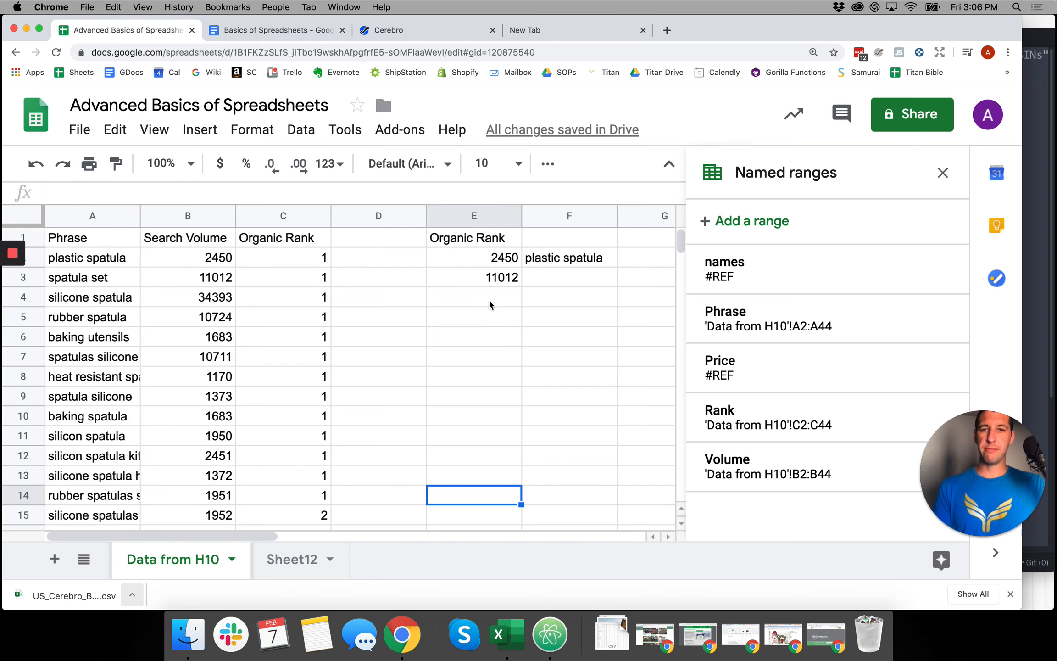
click(531, 296)
drag(500, 278, 565, 243)
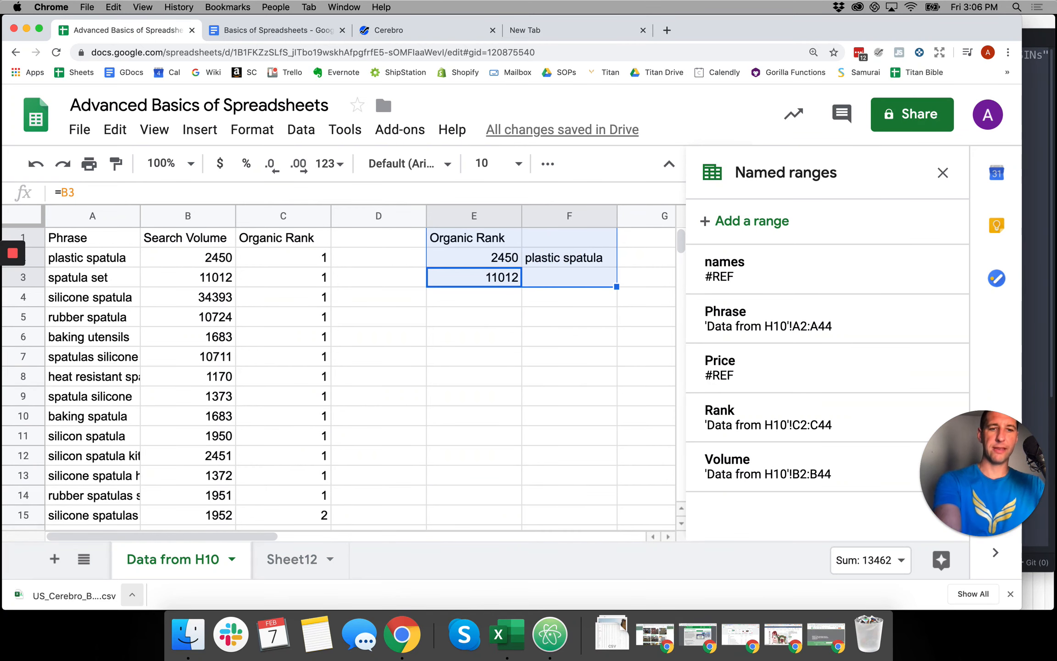
key(Delete)
click(473, 241)
key(super+v)
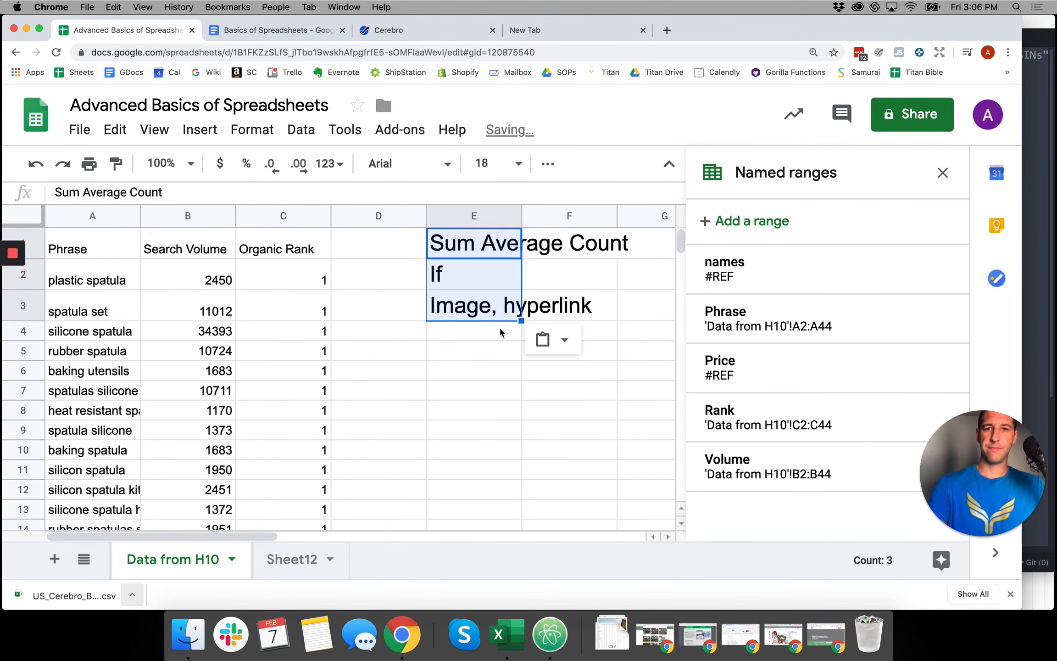
Step: Enter the formula =sum(1,1,1) in cell E7
click(471, 368)
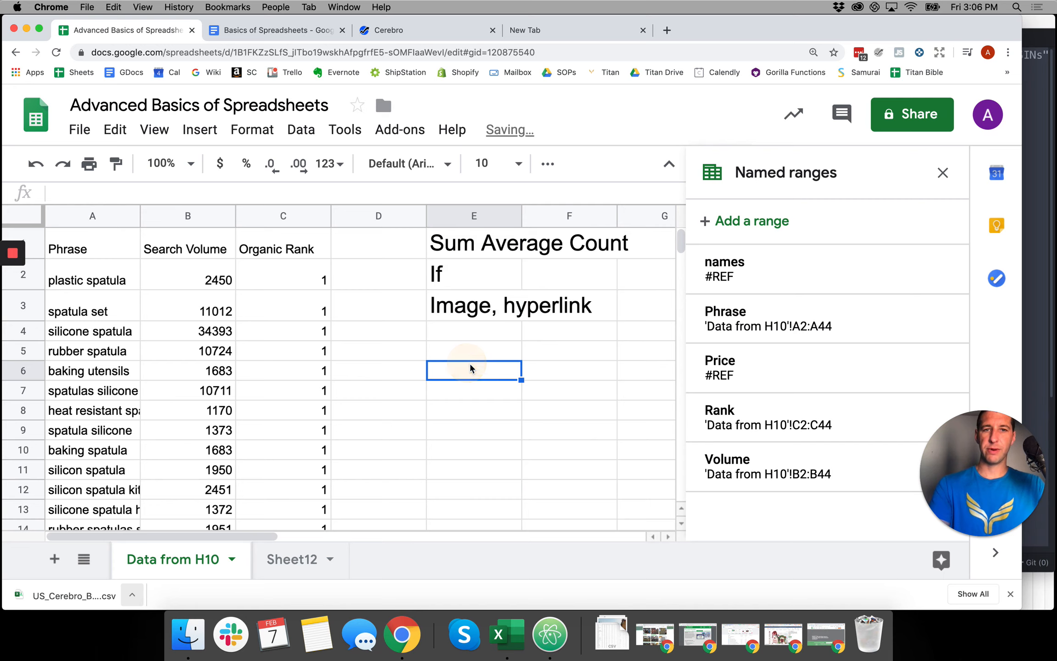
click(491, 393)
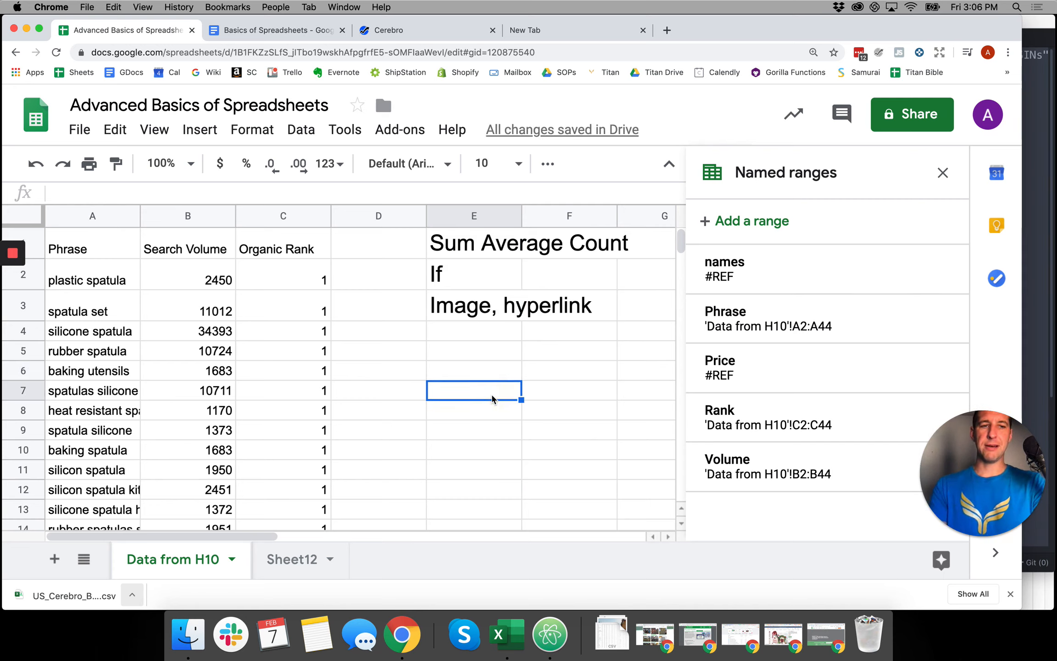
text(=su)
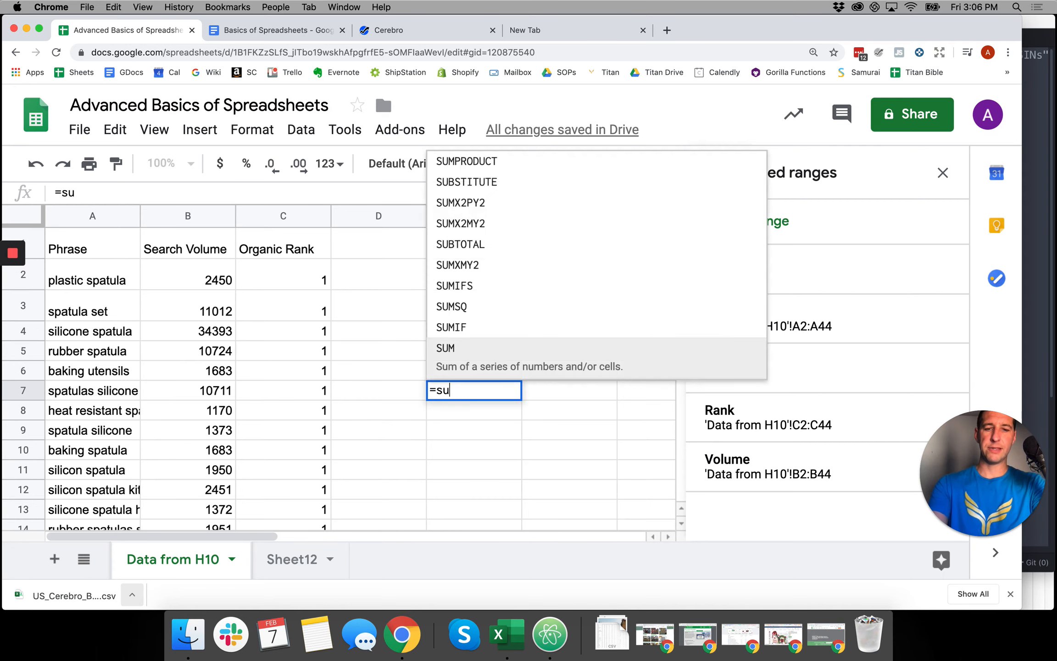
text(m()
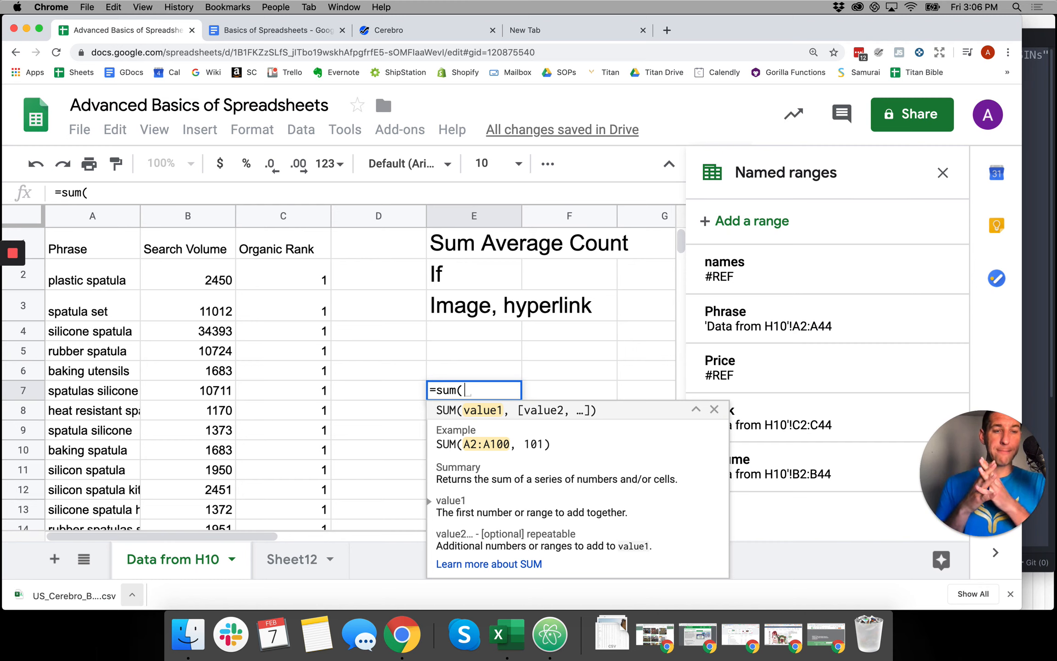
text(1,)
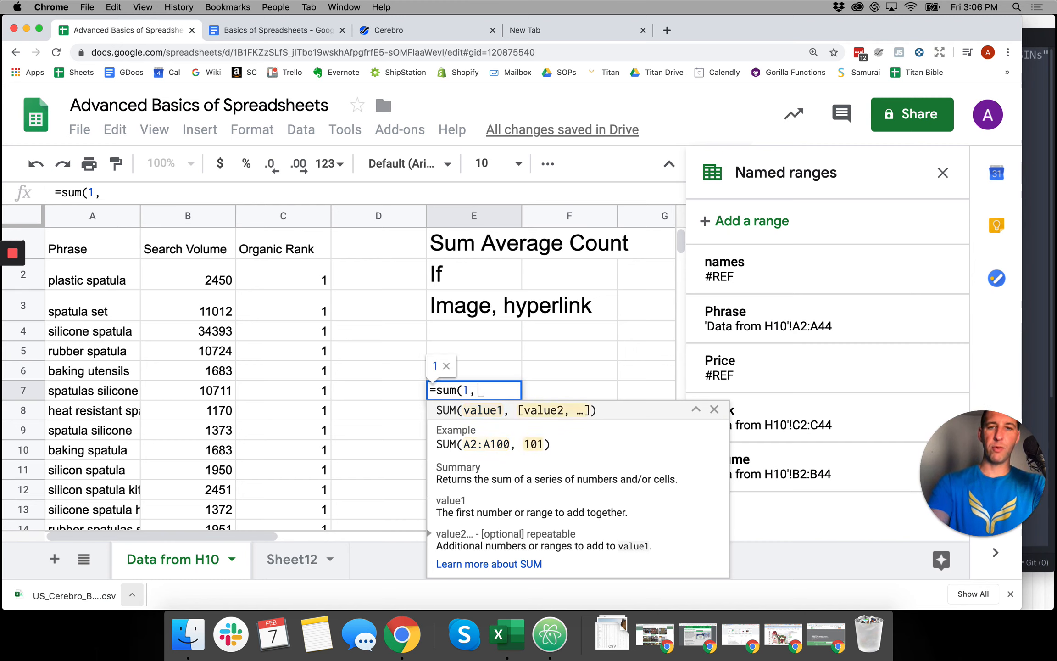
text(1,1))
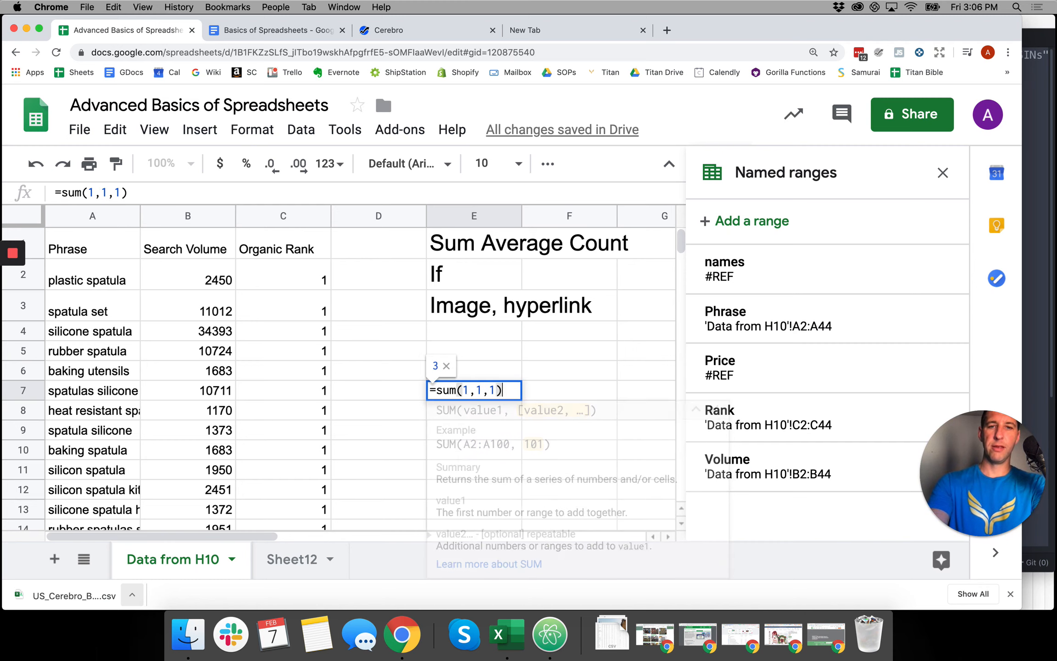
key(Return)
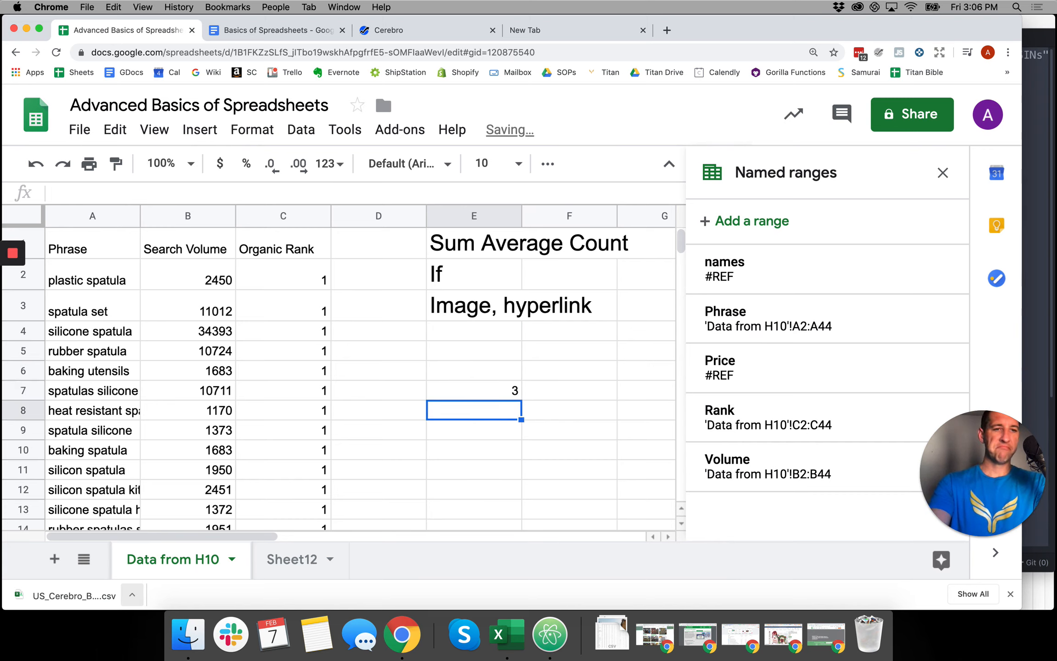
Step: Add the heading Sum in E6, above the sum formula
key(Up)
key(Up)
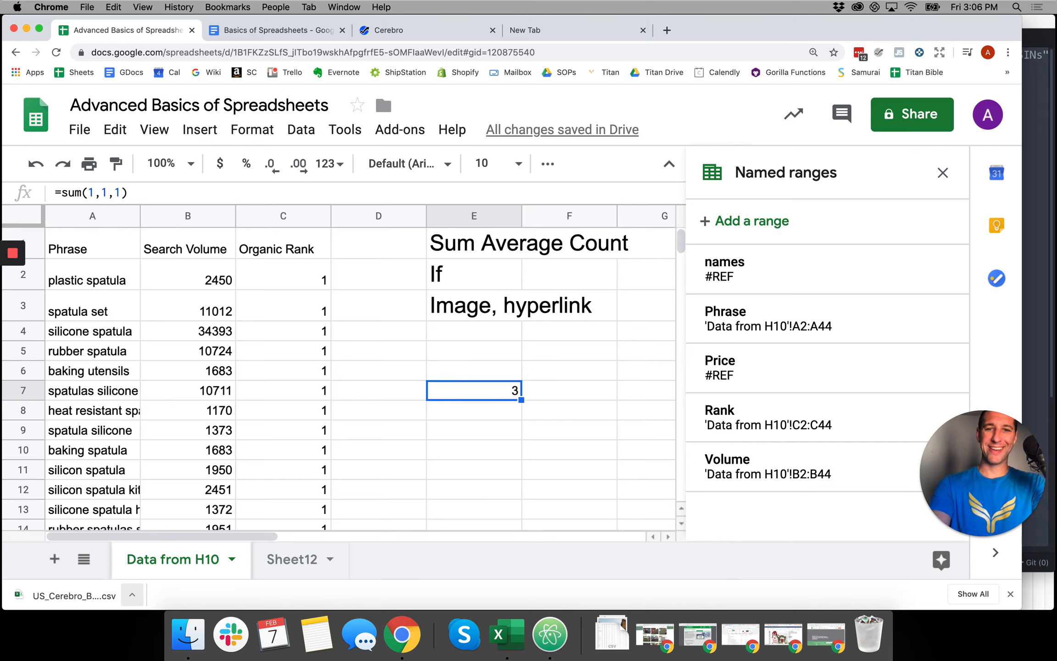
text(Sum)
key(Return)
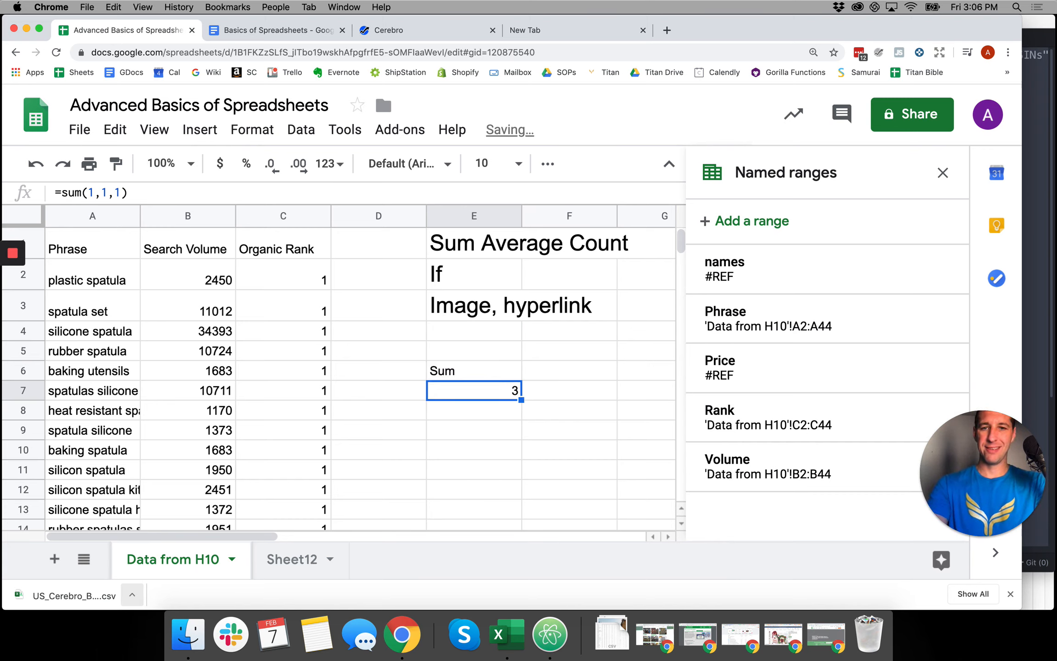
Step: Enter 1 1 1 in D7, beside the sum formula
key(Left)
key(Right)
key(Left)
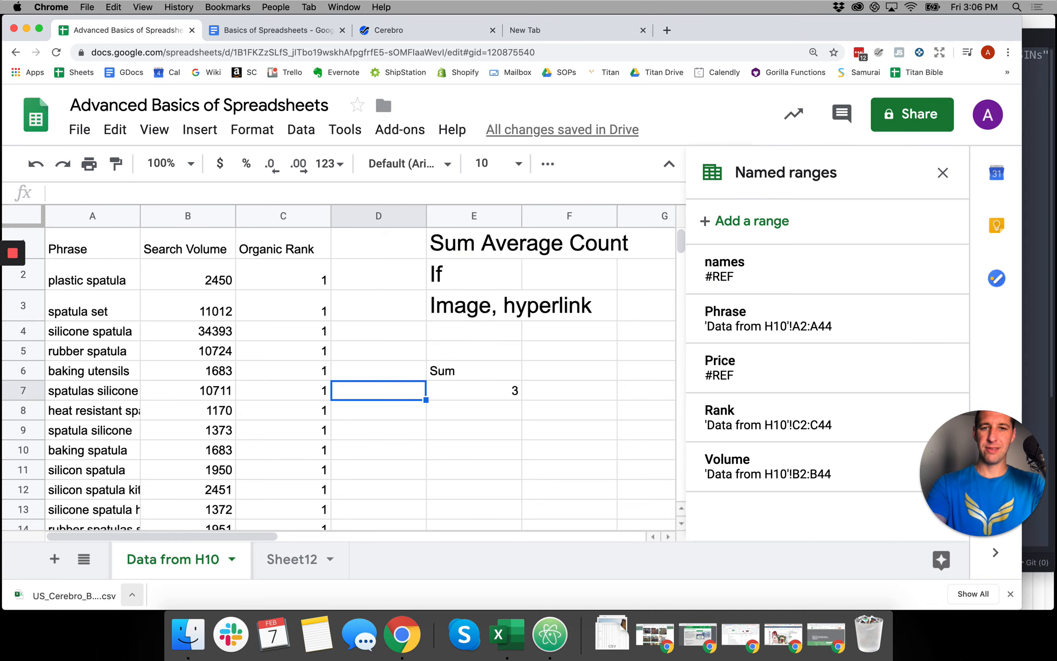
text(1)
key(Right)
key(Left)
text(1 1)
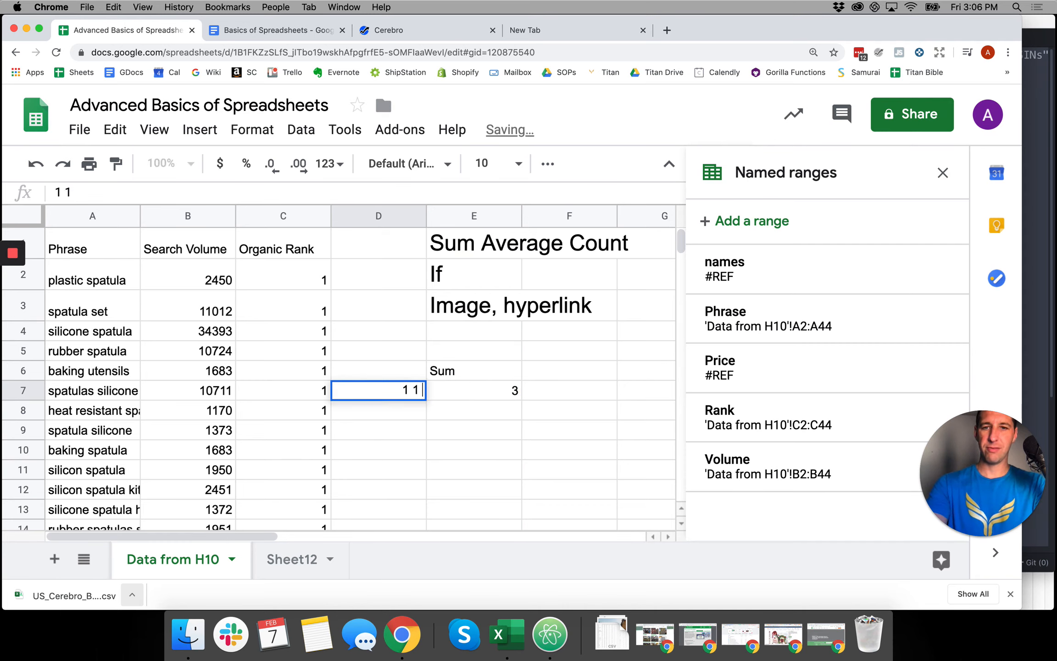
text( 1)
key(Return)
key(Right)
key(Up)
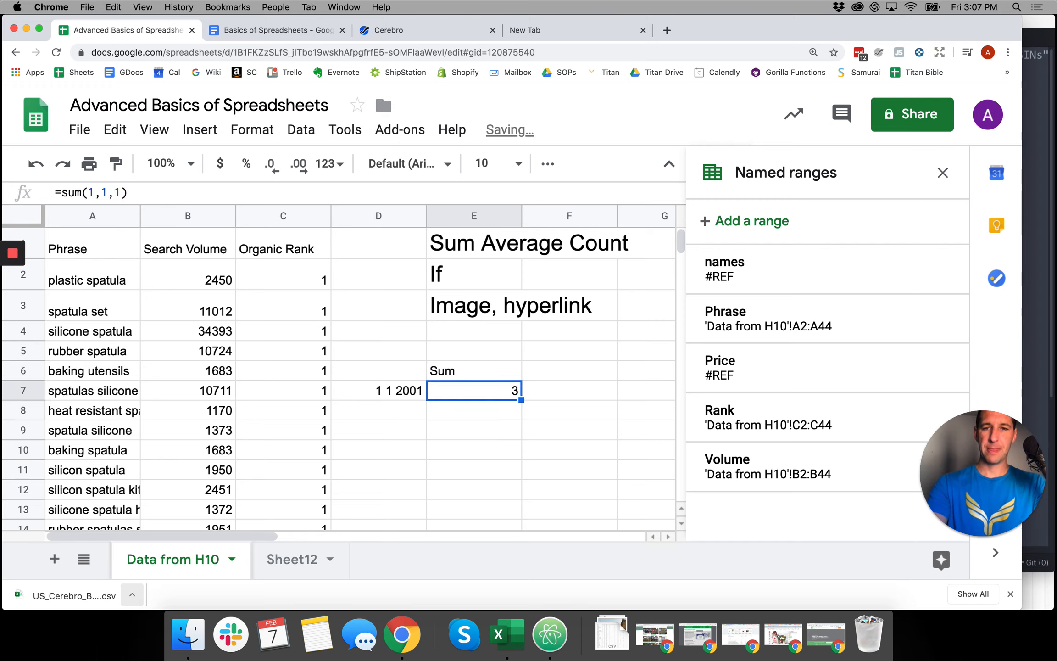
Step: Correct D7 so it holds the plain text 1 1 1, prefixed with an apostrophe
key(Left)
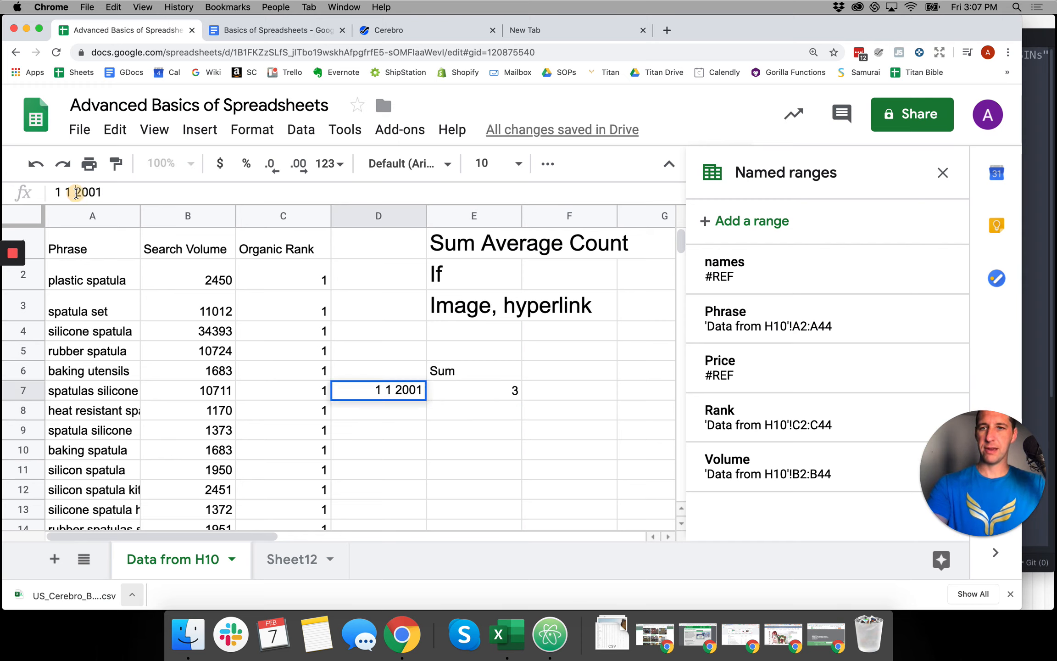
drag(76, 193, 92, 196)
key(BackSpace)
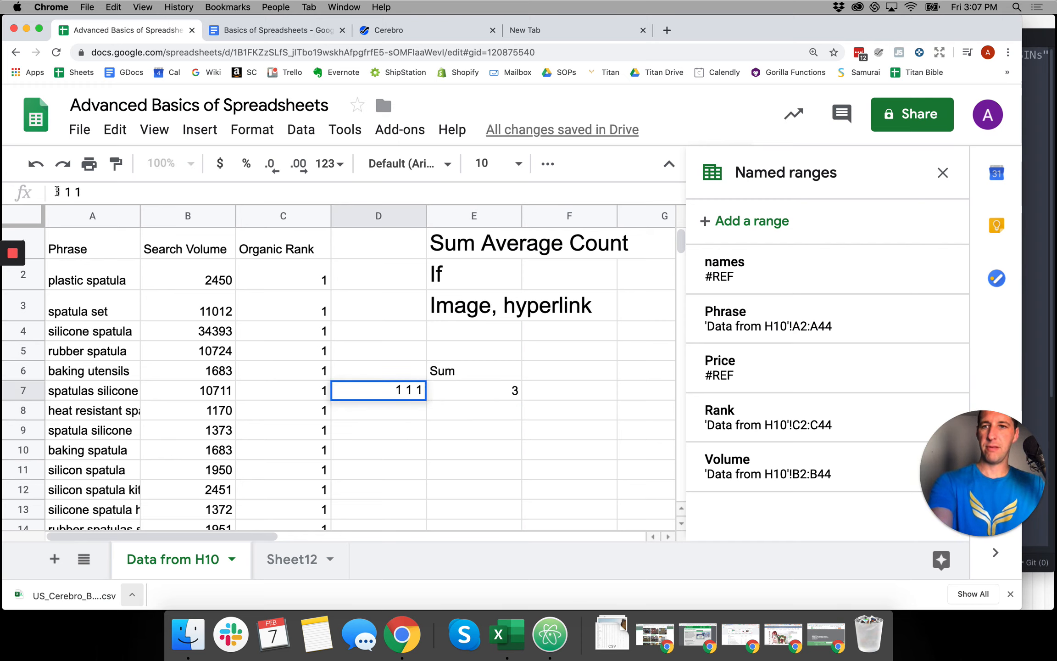
click(57, 190)
text(')
key(Return)
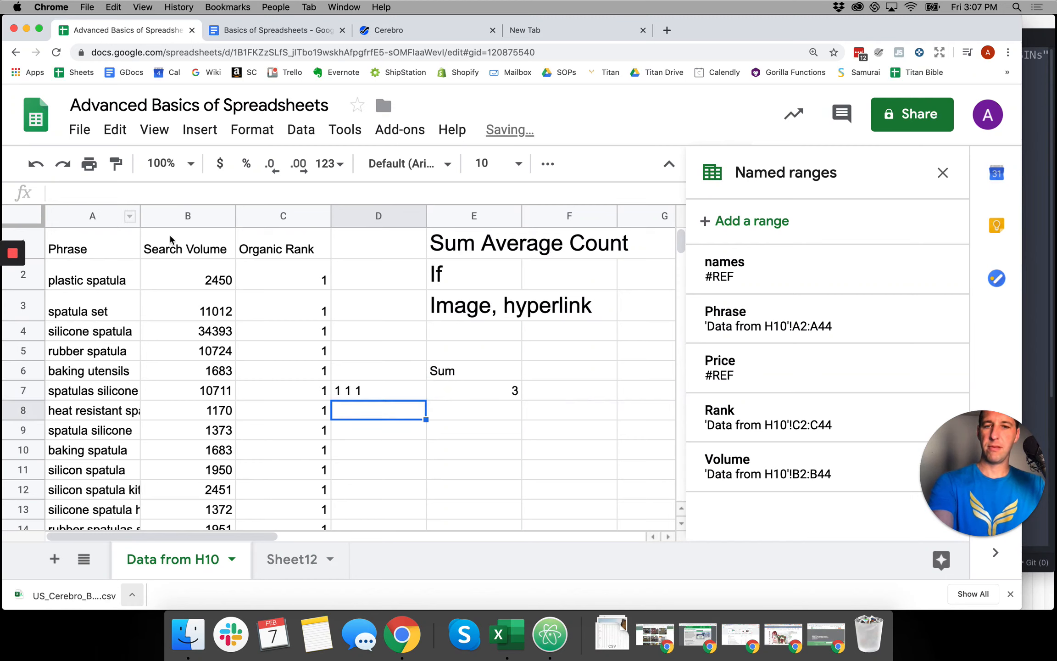
Step: Insert one blank column to the left of column D and narrow column E to about half its width
right_click(386, 220)
click(431, 294)
click(441, 325)
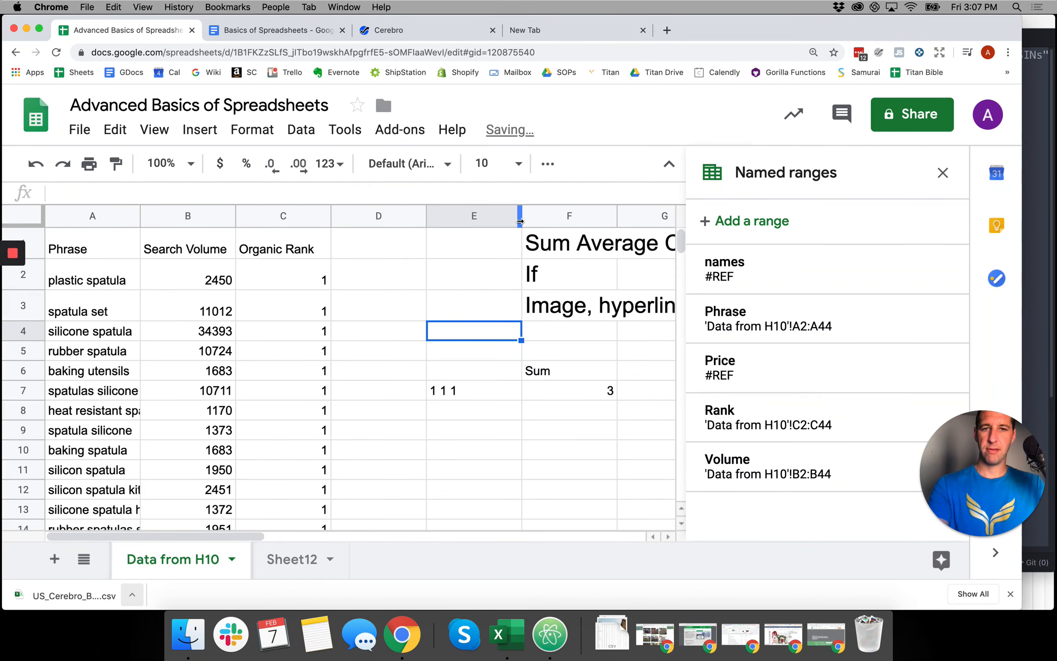
drag(522, 217, 472, 220)
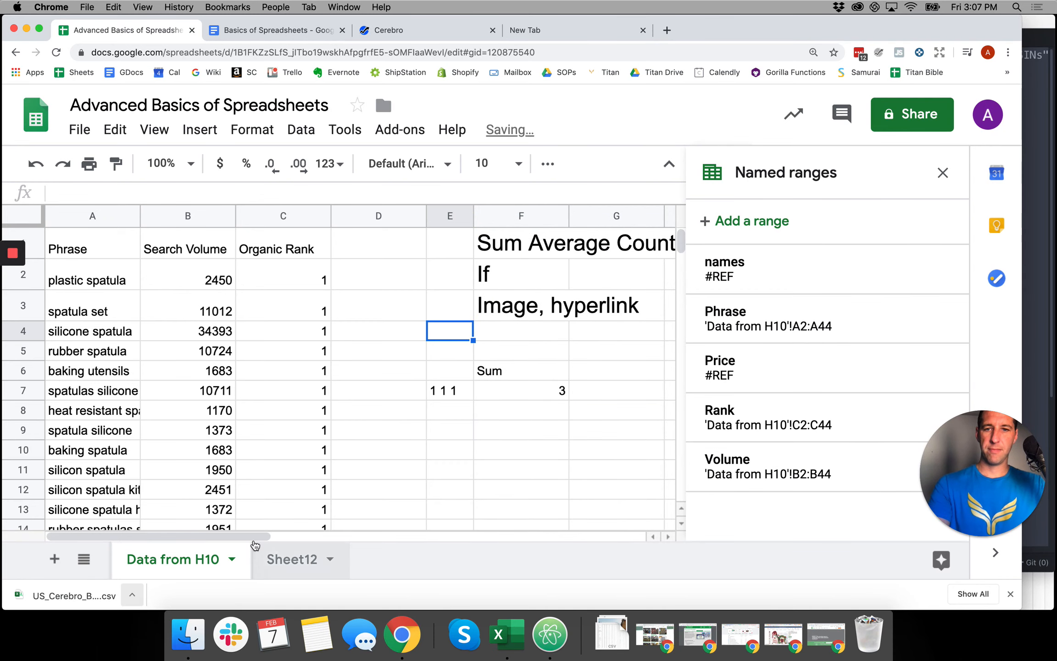
Step: Close the Named ranges pane to make room for the sheet
drag(253, 537, 293, 536)
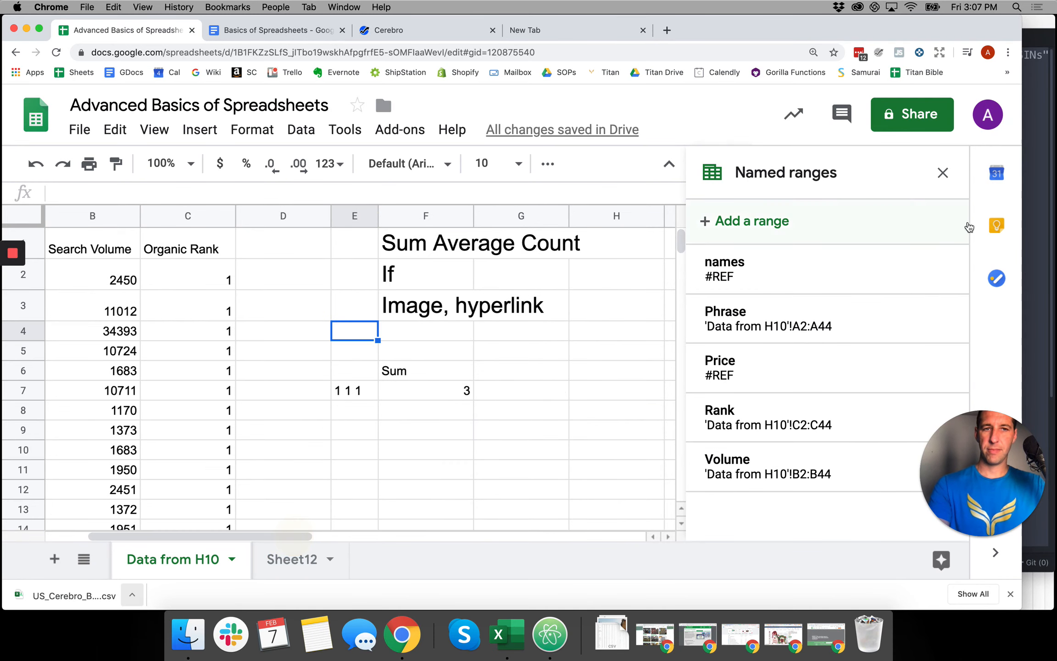
click(943, 173)
click(362, 415)
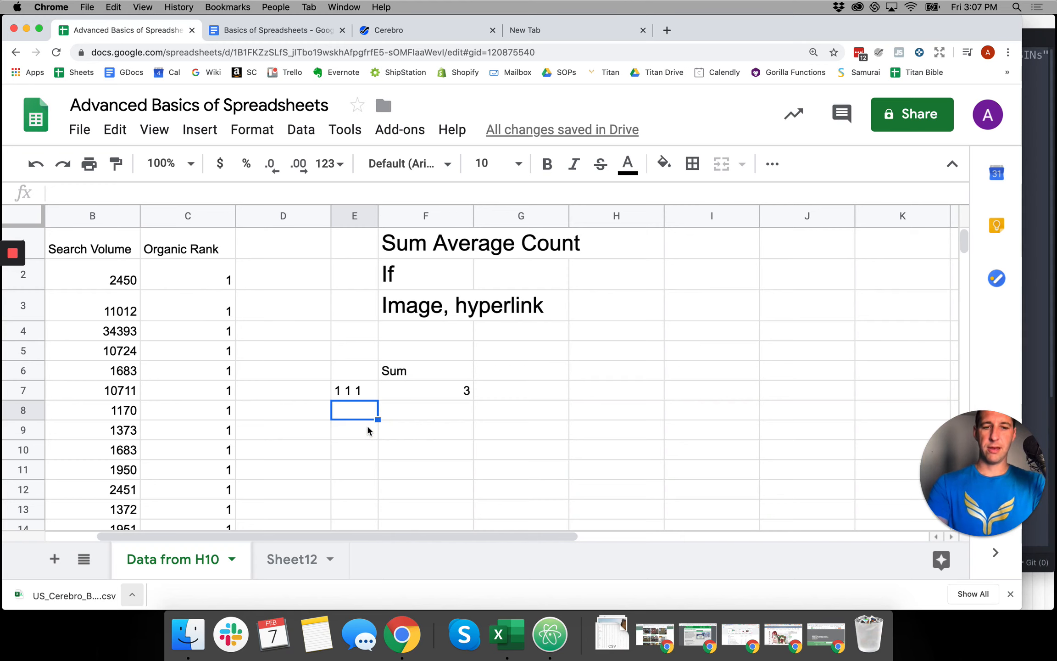
Step: Add the headings Average in G6 and Count in H6, beside the Sum heading
key(Right)
key(Left)
key(Left)
key(Left)
key(Left)
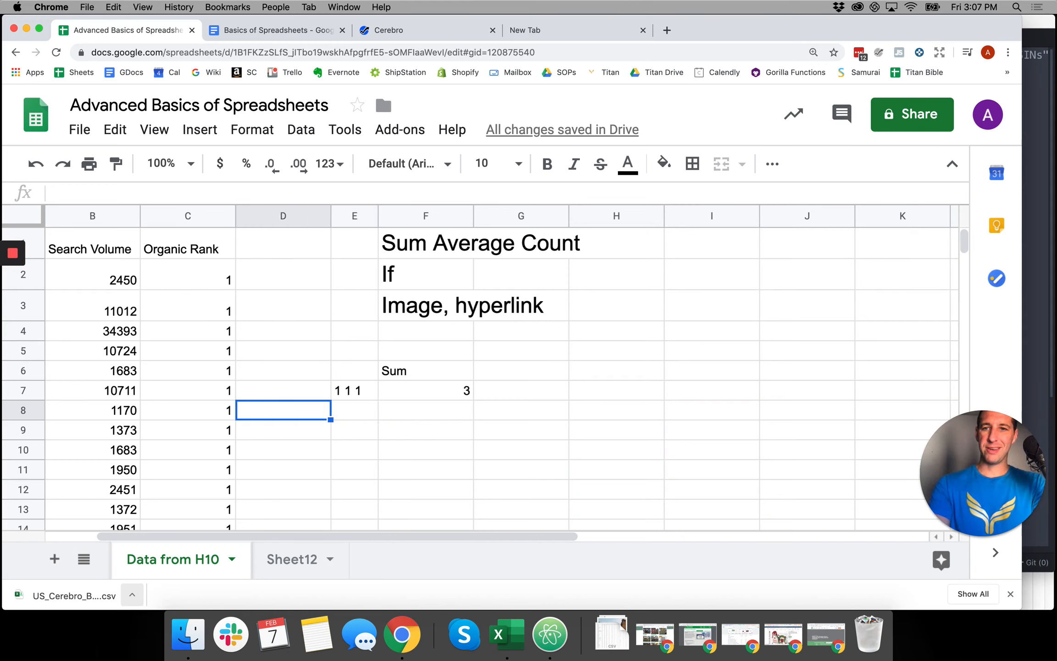
key(Left)
key(Right)
key(Right)
key(Right)
key(Right)
key(Right)
key(Right)
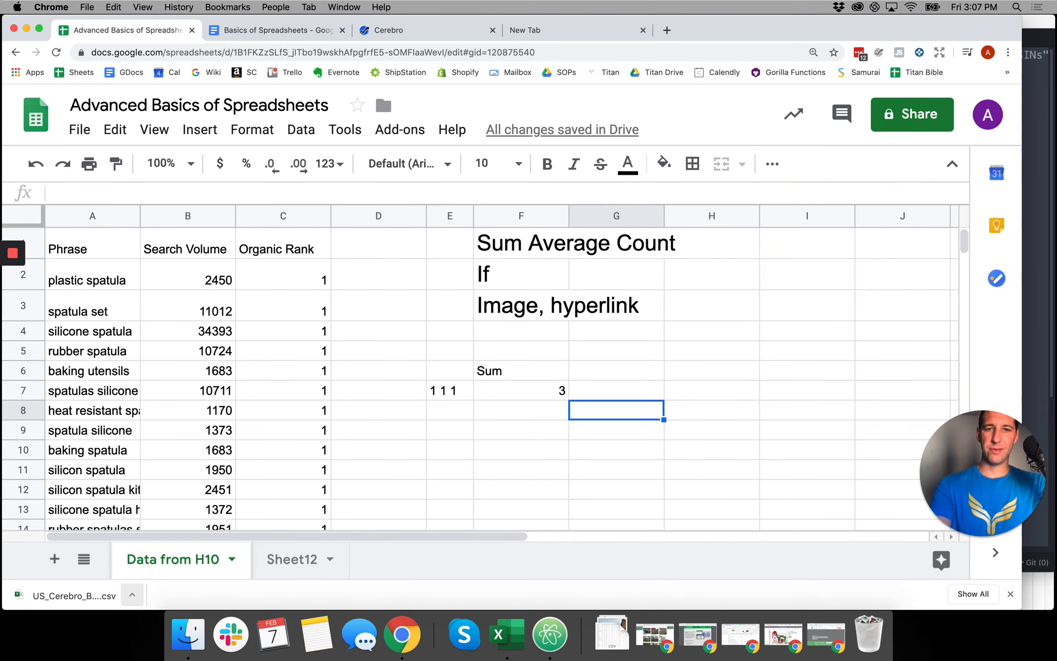
key(Up)
key(Up)
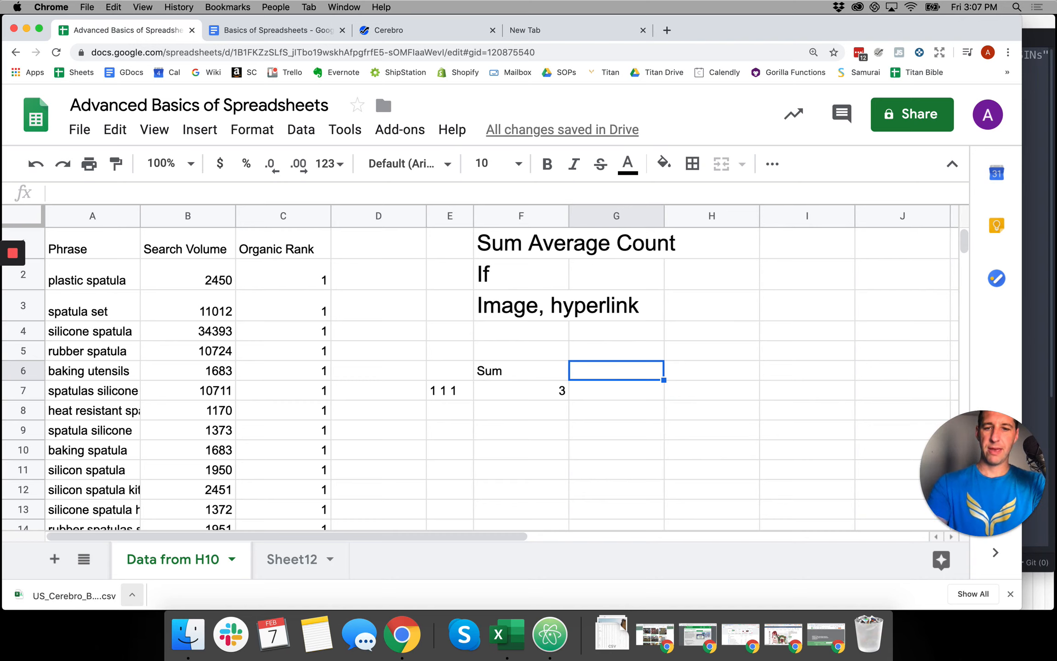
text(Average)
key(Tab)
text(C)
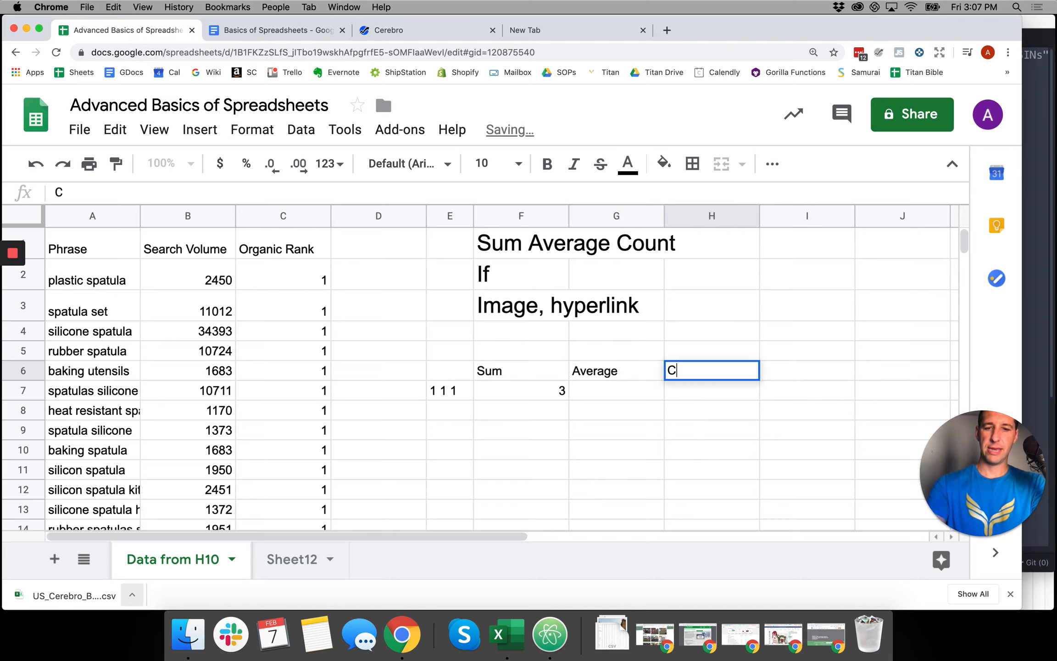
text(ount)
key(Return)
Step: Replace the text in E7 with the number 1 and enter 1 in E8 and E9 as well
key(Left)
key(Left)
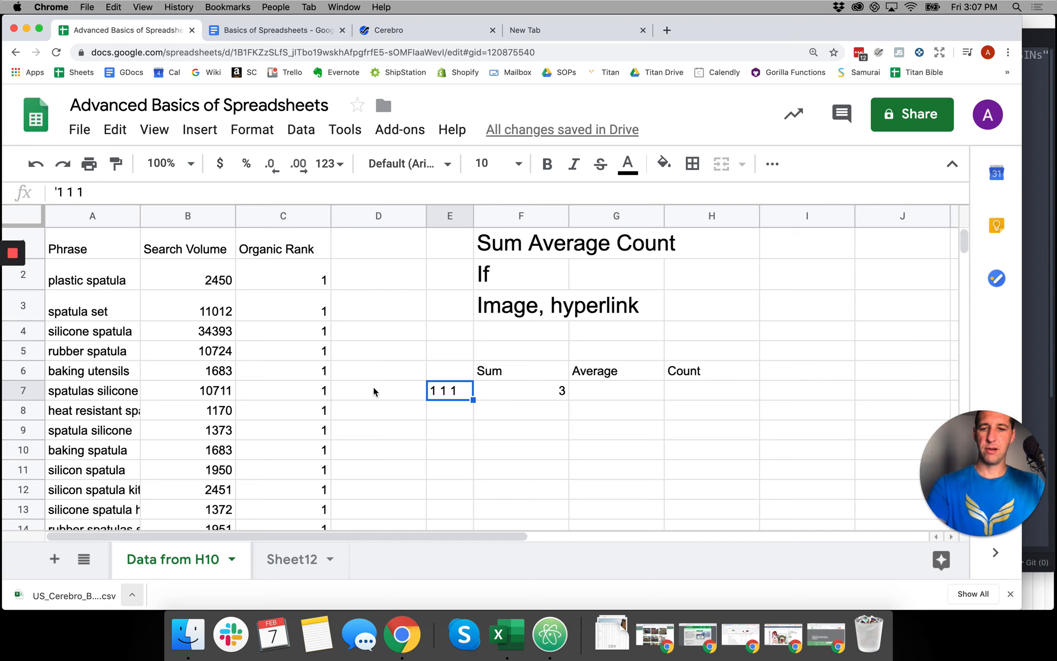
text(1)
key(Return)
text(1)
key(Return)
text(1)
key(Return)
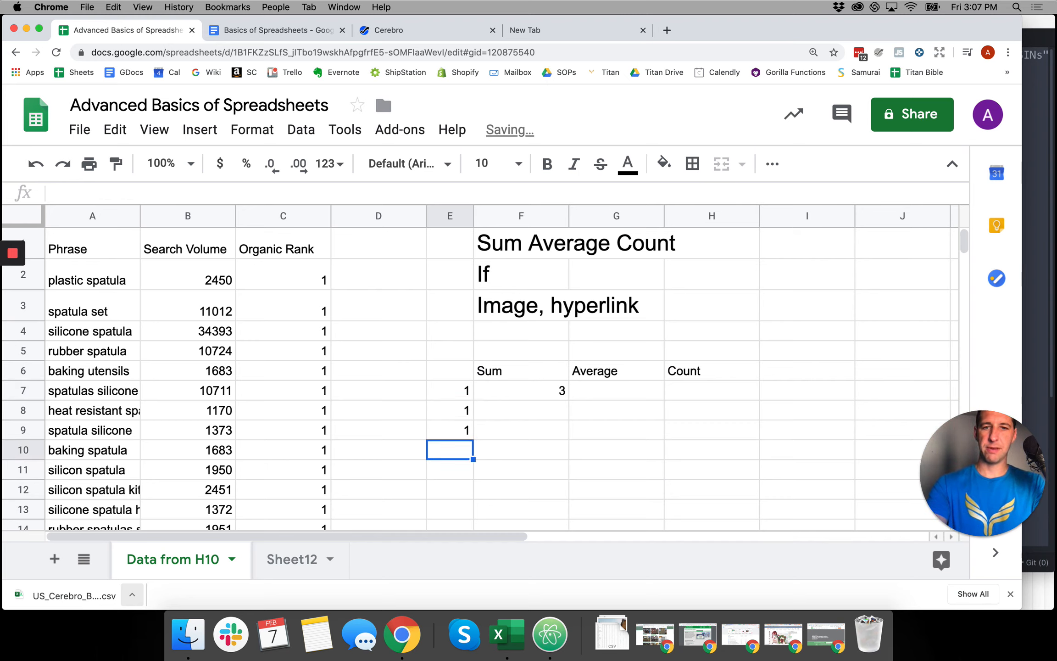
Step: Re-enter the formula =sum(E7:E9) in F7 under the Sum heading
key(Right)
key(Up)
key(Up)
key(Up)
text(=sum,()
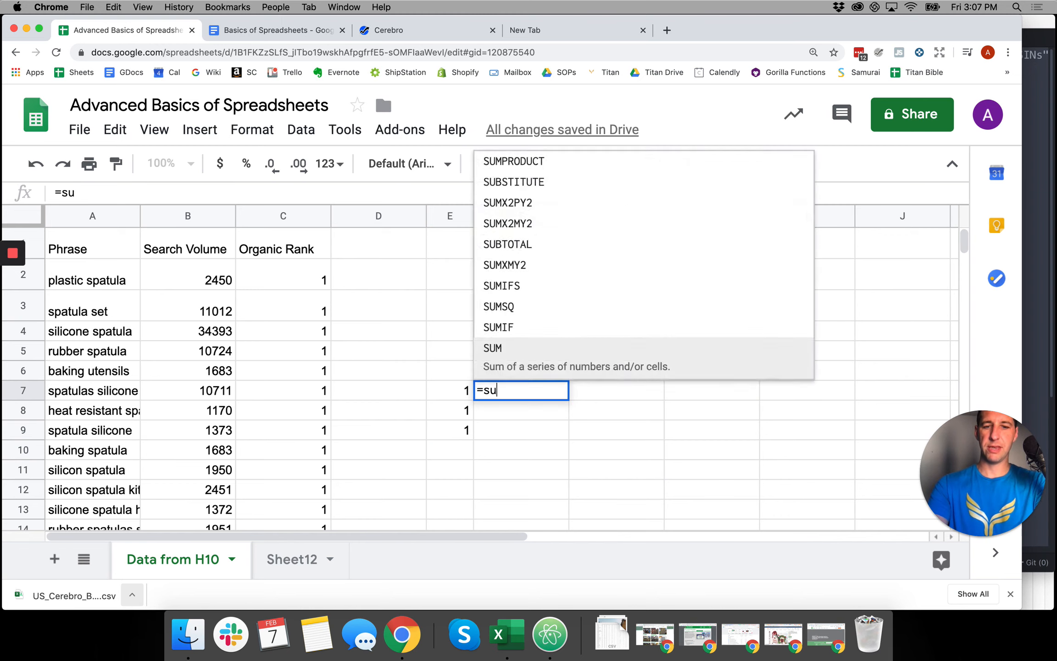
key(Left)
key(Right)
key(BackSpace)
key(BackSpace)
key(BackSpace)
key(BackSpace)
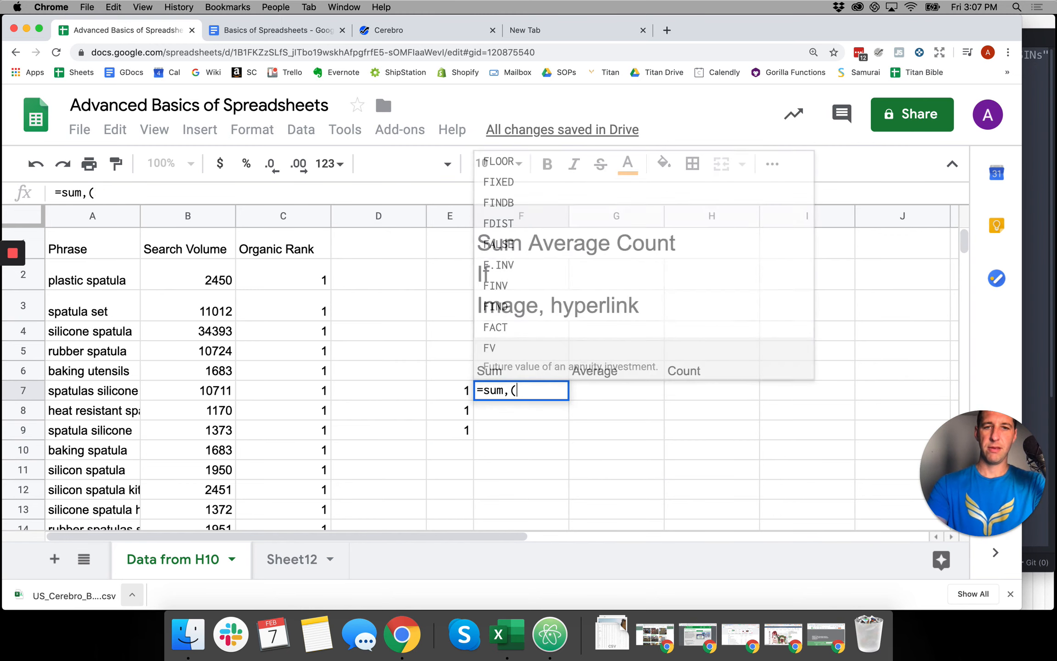
text(()
key(Left)
key(shift+Down)
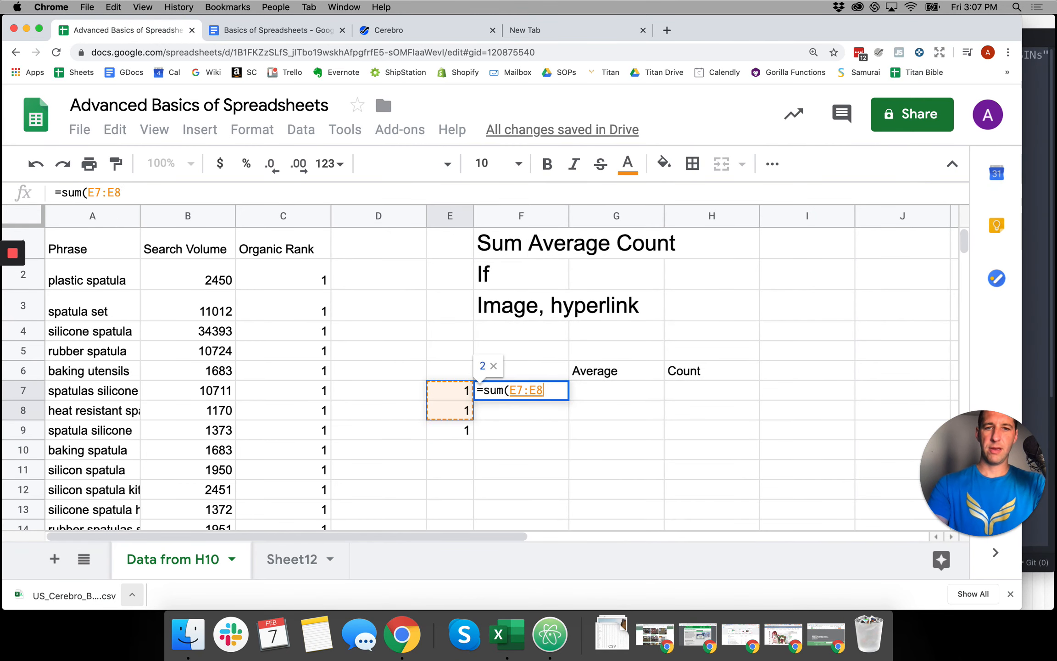
key(shift+Down)
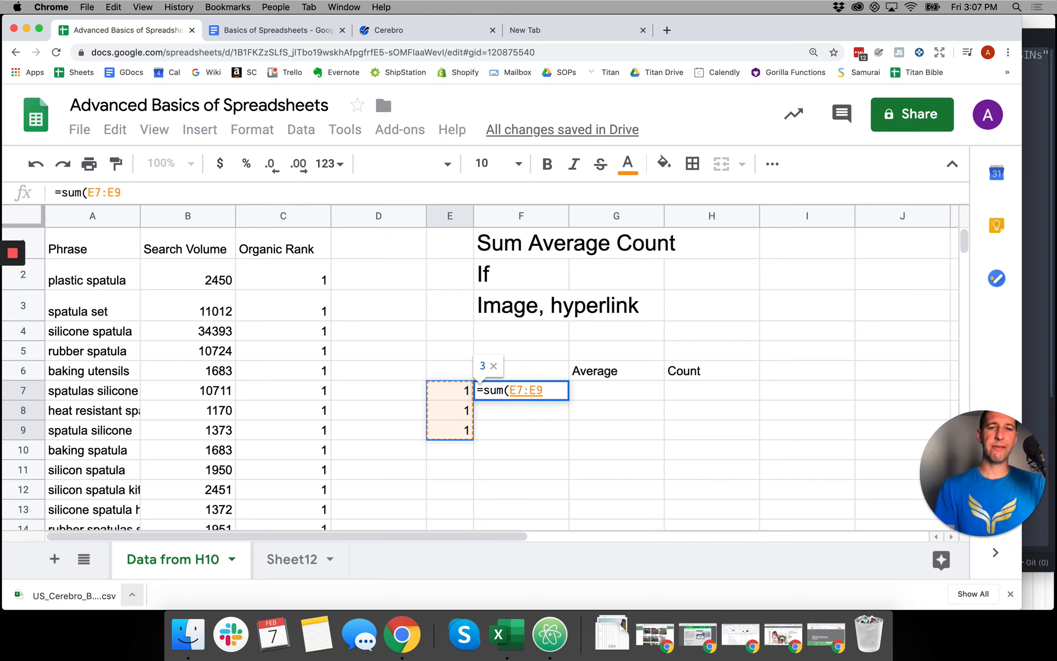
click(472, 450)
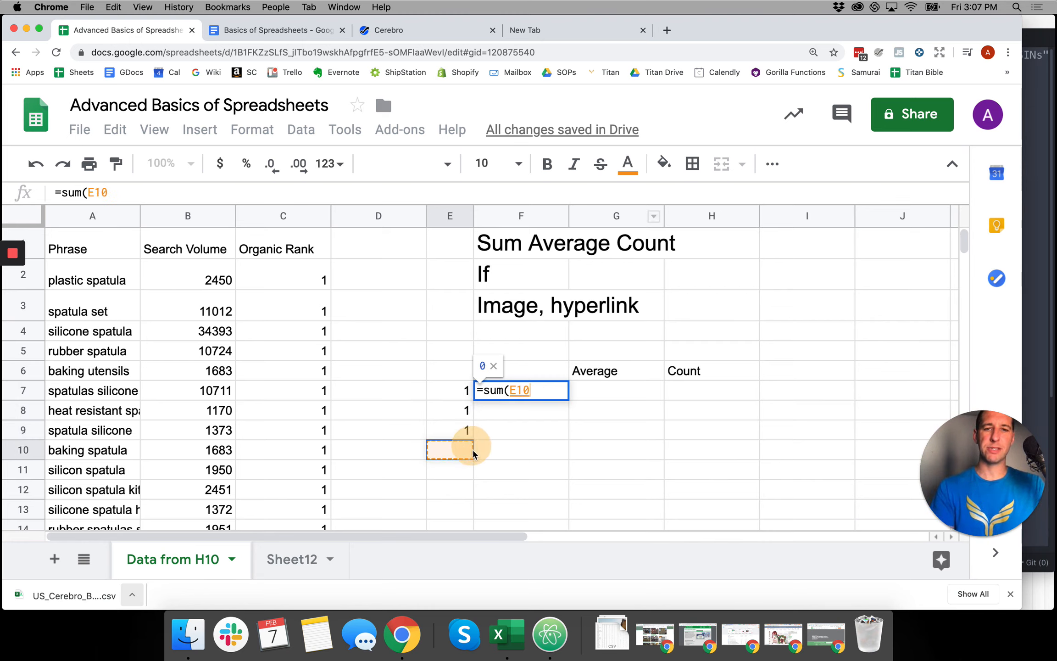
drag(460, 395, 461, 436)
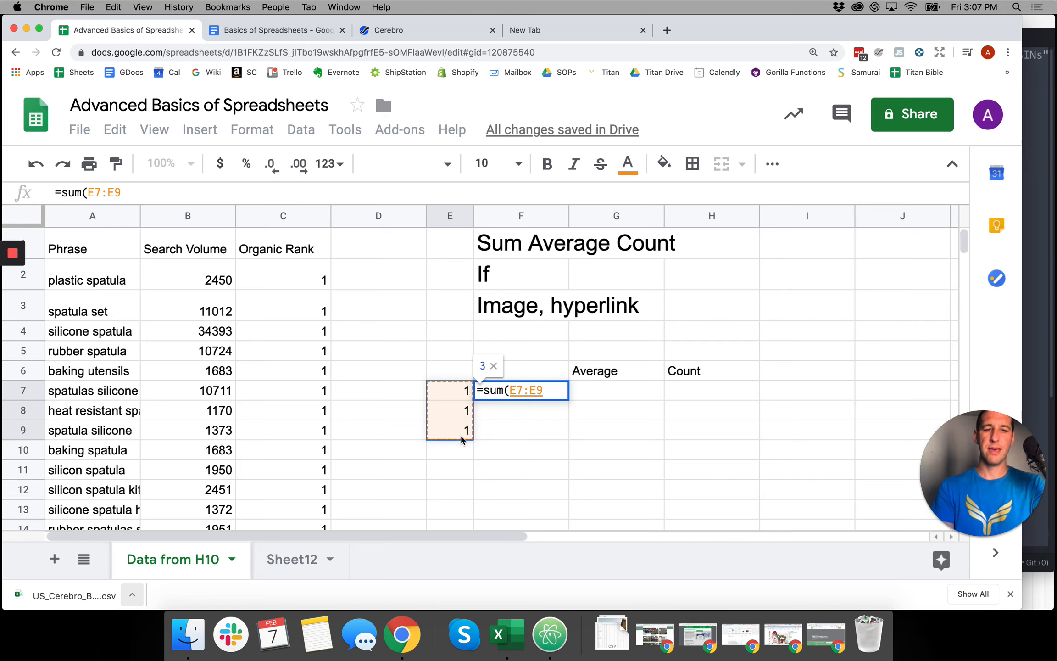
text())
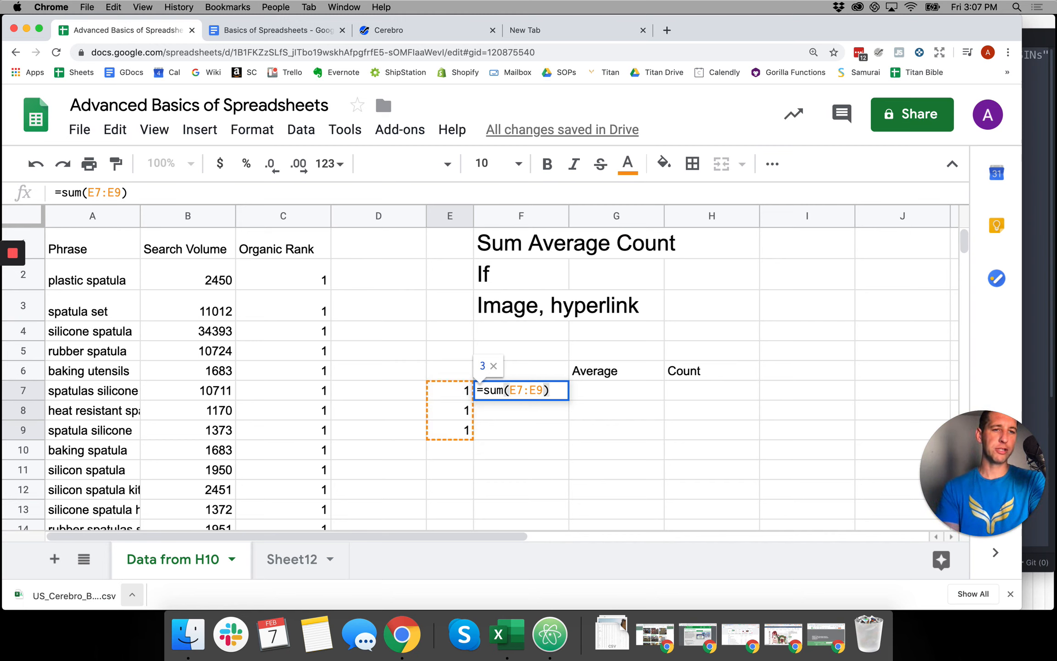
key(Return)
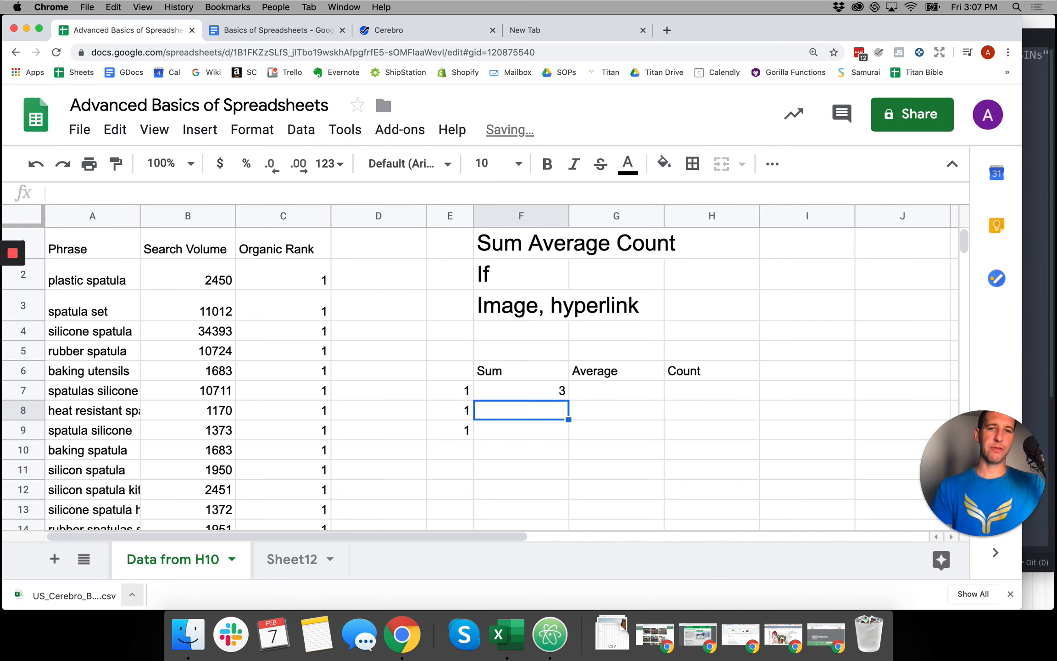
Step: Enter the formula =average(E7:E9) in G7 under the Average heading
click(622, 390)
text(=)
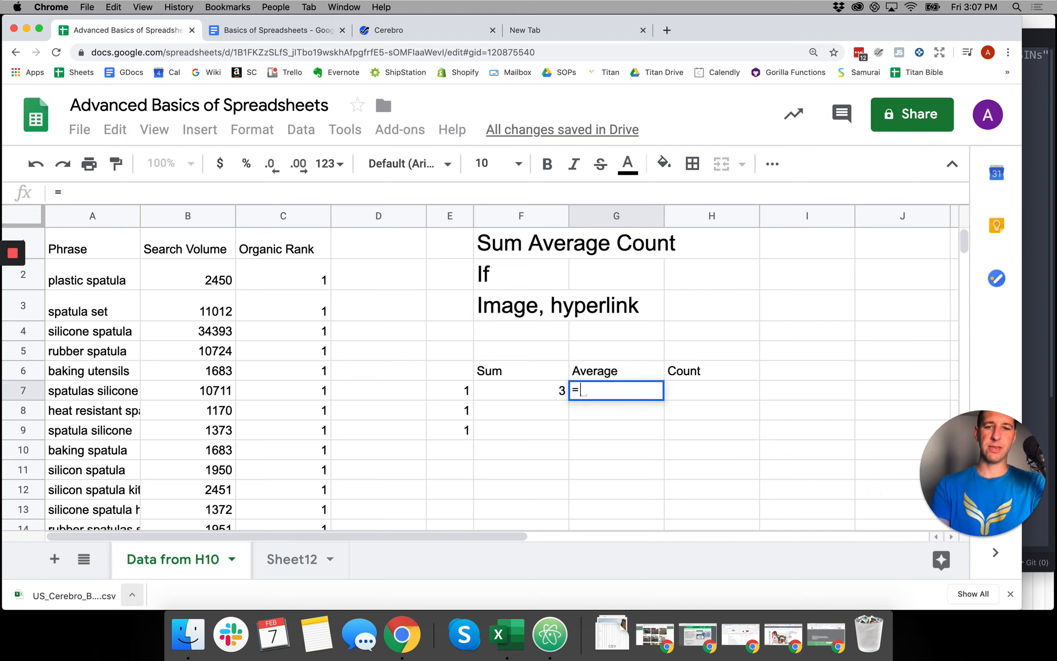
text(average()
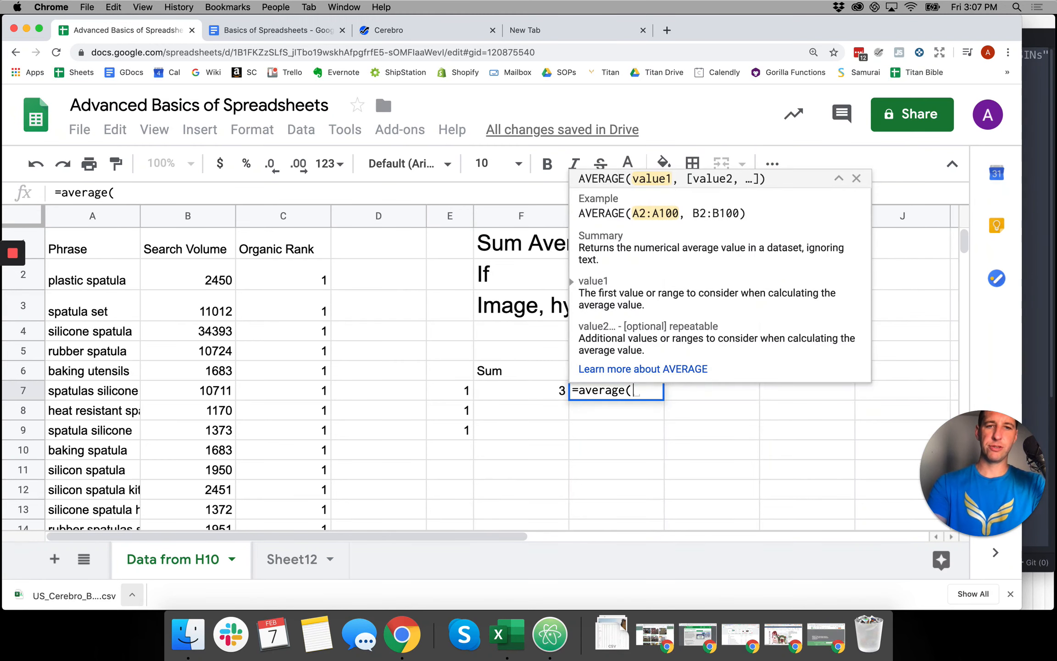
drag(450, 391, 450, 430)
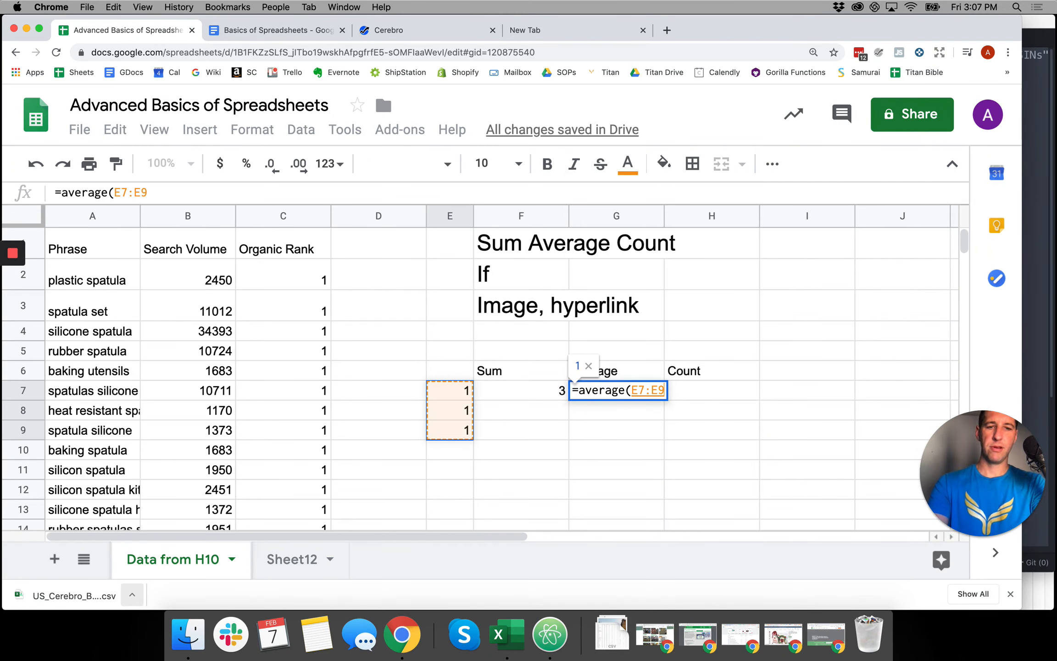
text())
key(Return)
Step: Enter the formula =count(E7:E9) in H7 under the Count heading
key(Right)
key(Up)
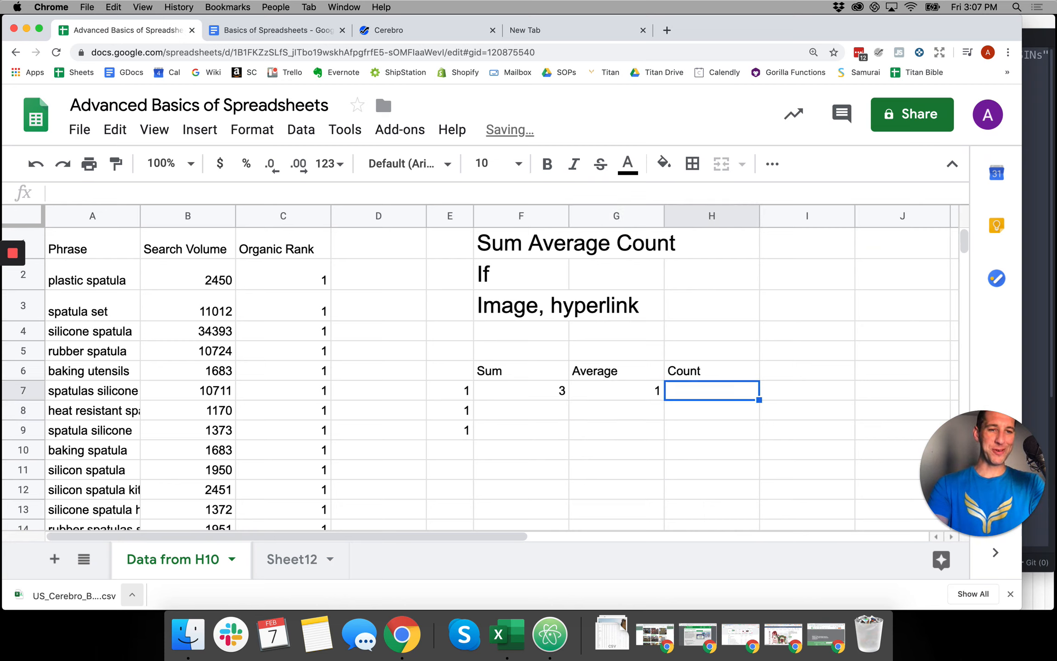
text(=)
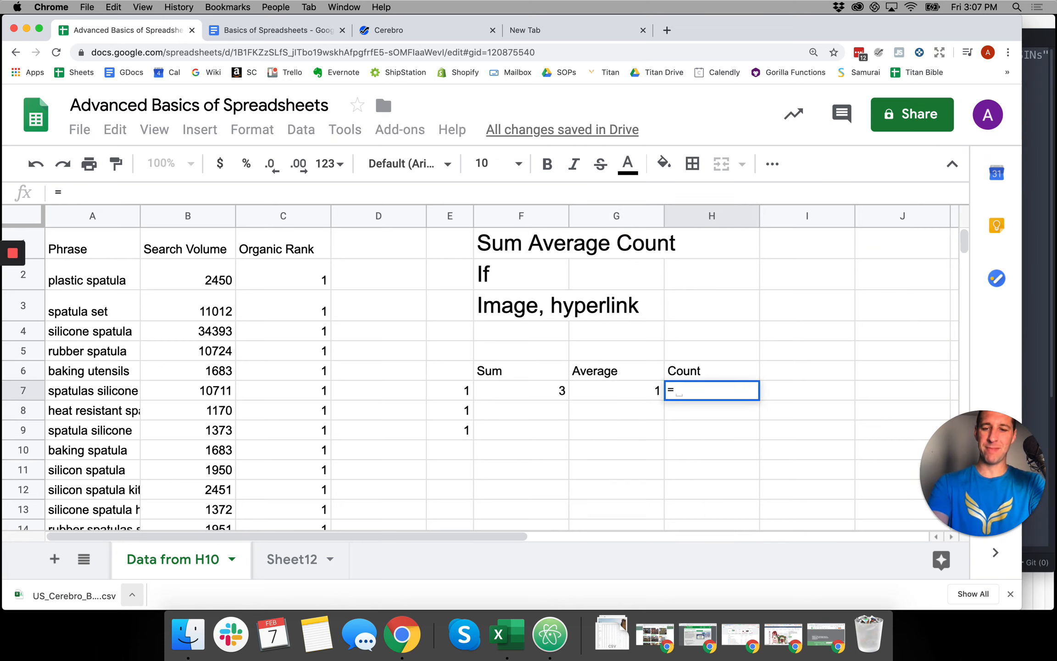
text(count()
key(Left)
key(Left)
key(Left)
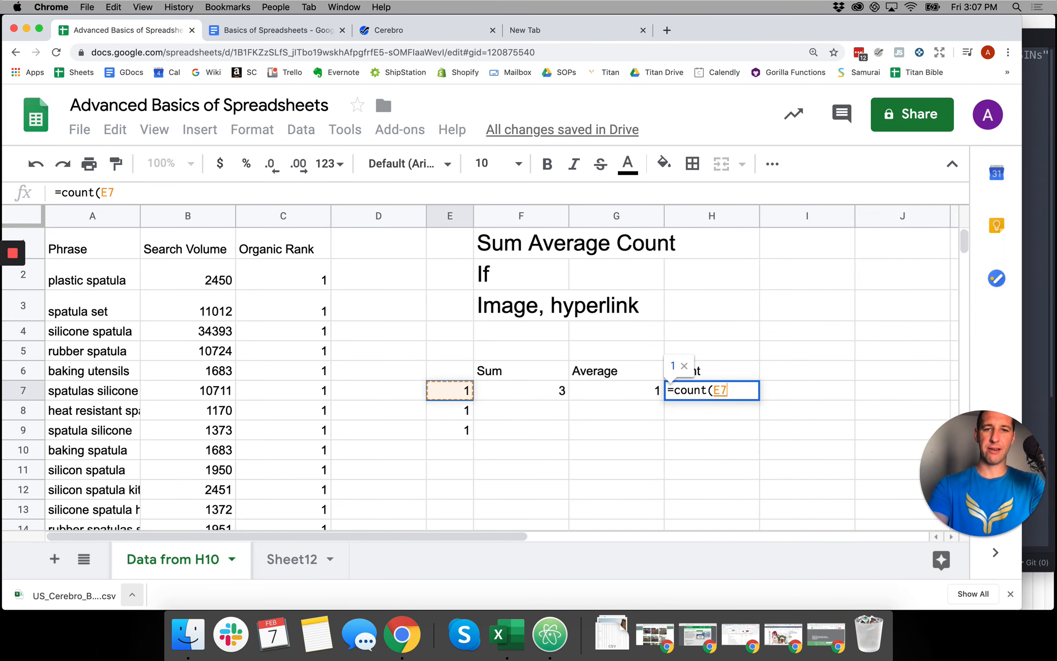
key(shift+Down)
key(shift+Down)
text())
key(Return)
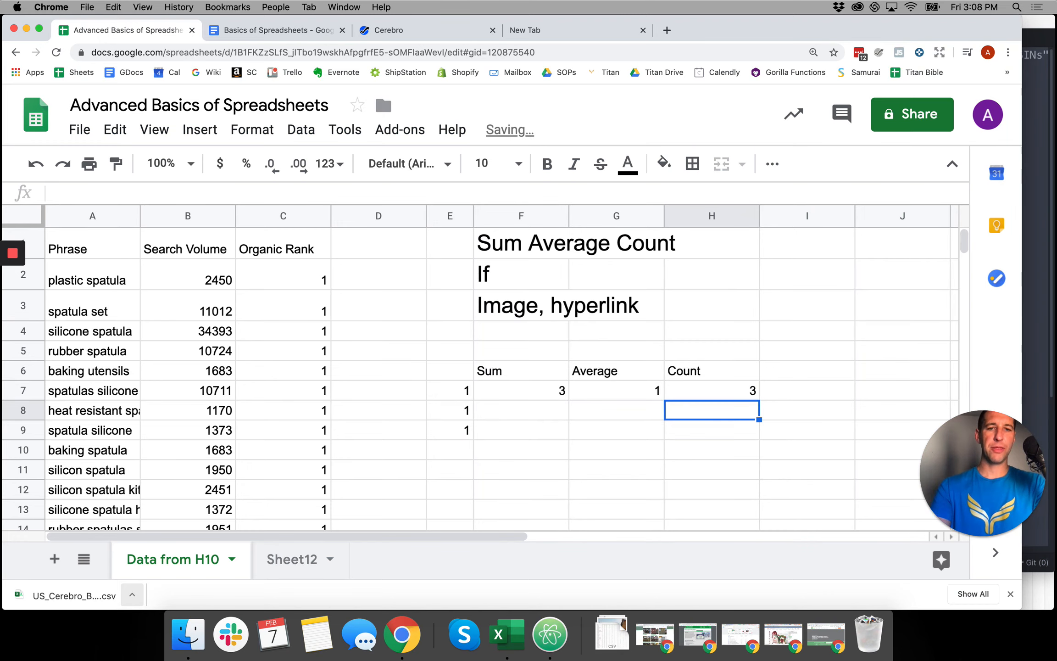
Step: Change the numbers in E7, E8 and E9 to 2 each
key(Left)
key(Left)
key(Left)
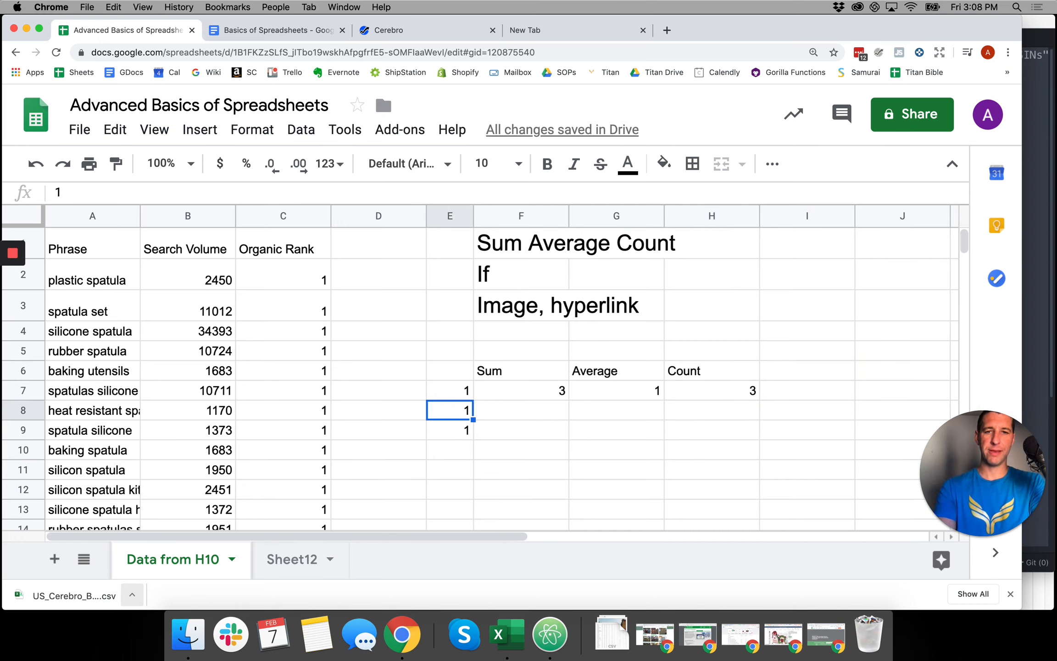
key(Up)
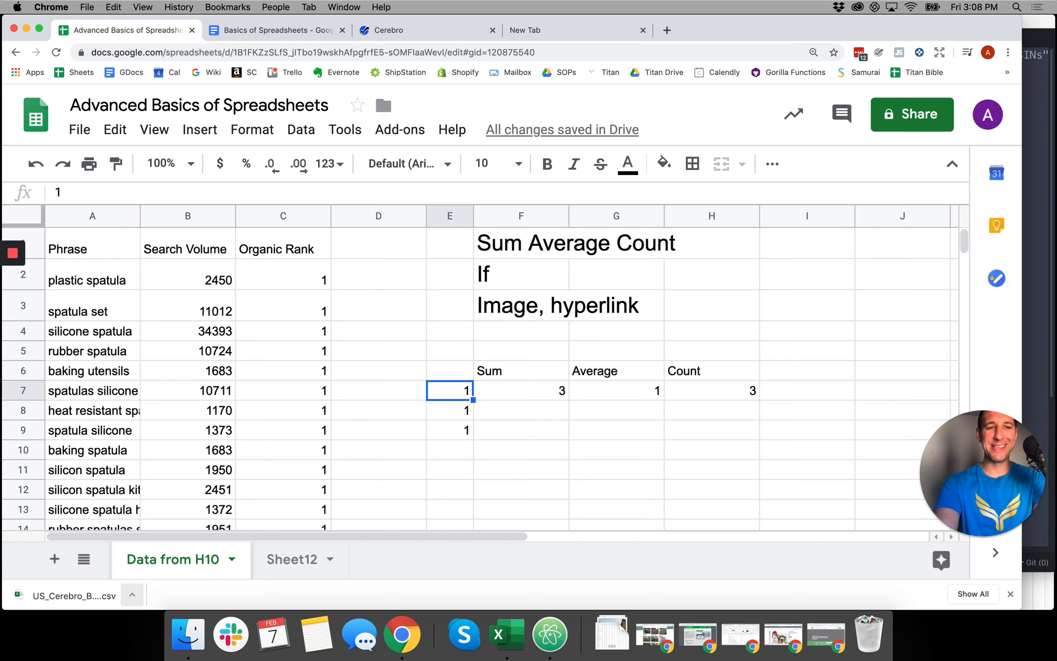
text(2)
key(Return)
text(2)
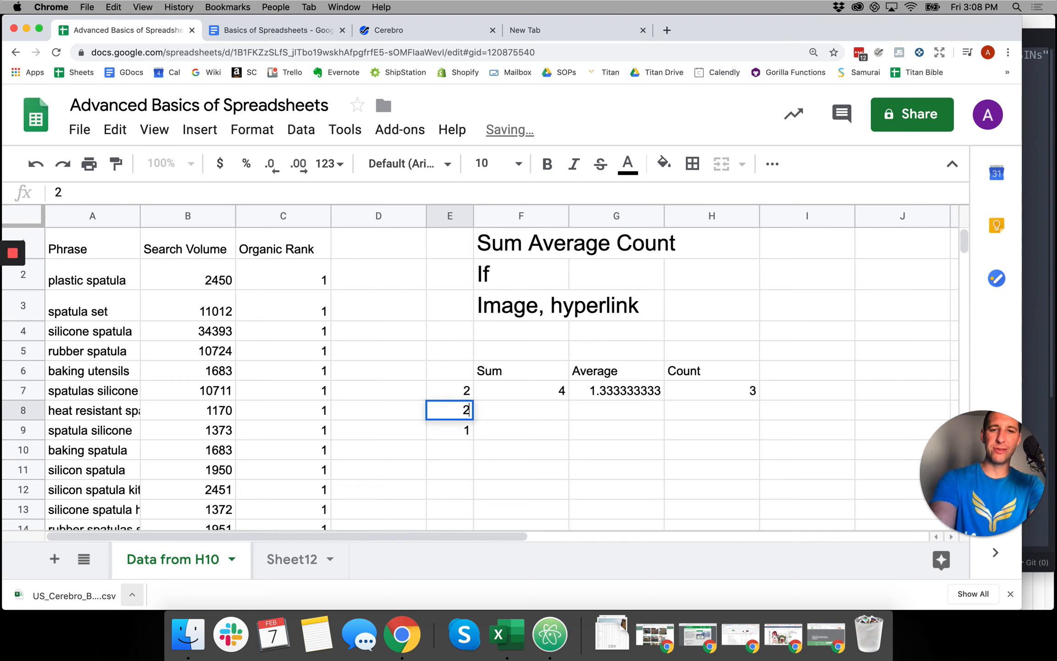
key(Return)
text(2)
key(Tab)
Step: Check the Sum and Average results in row 7, and view the quick summary statistics for E7:E9
key(Up)
key(Up)
key(Left)
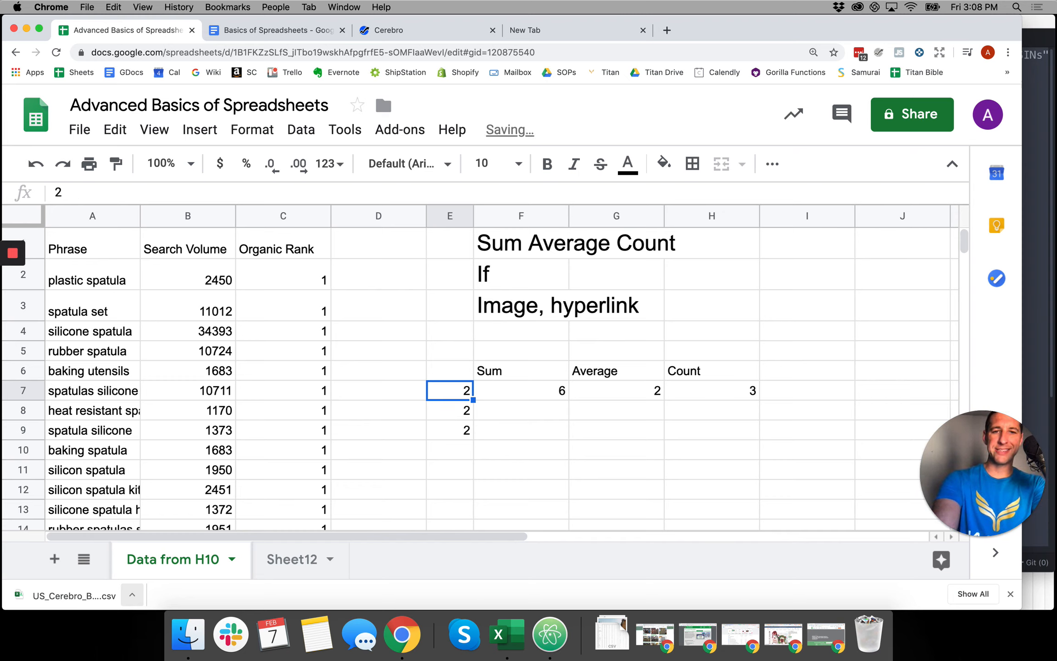
key(Right)
key(Right)
key(Left)
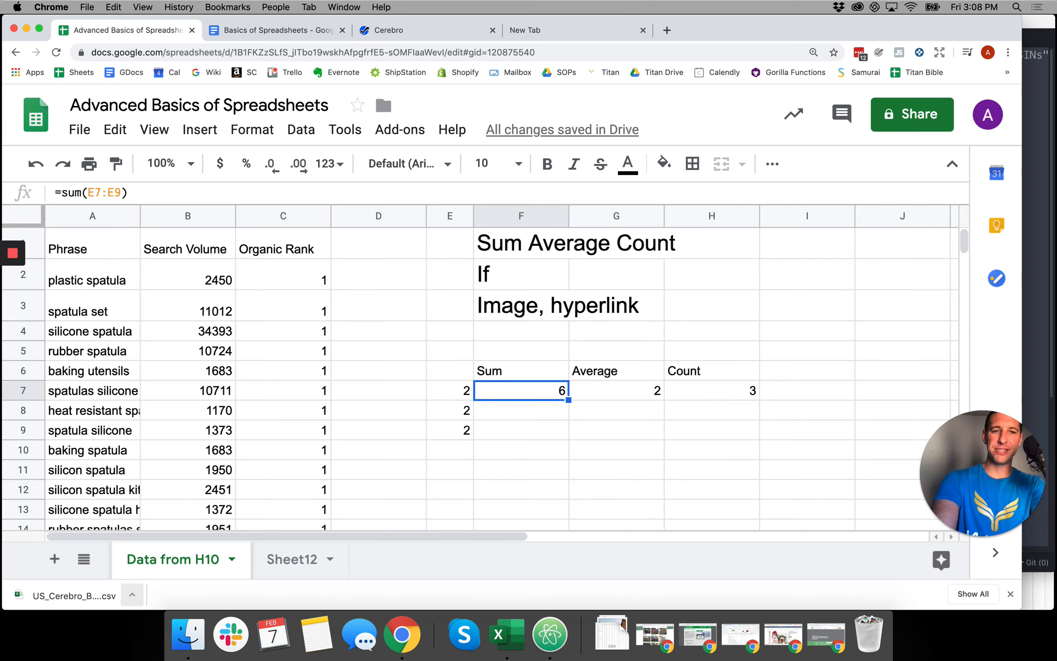
key(Right)
key(Left)
key(Left)
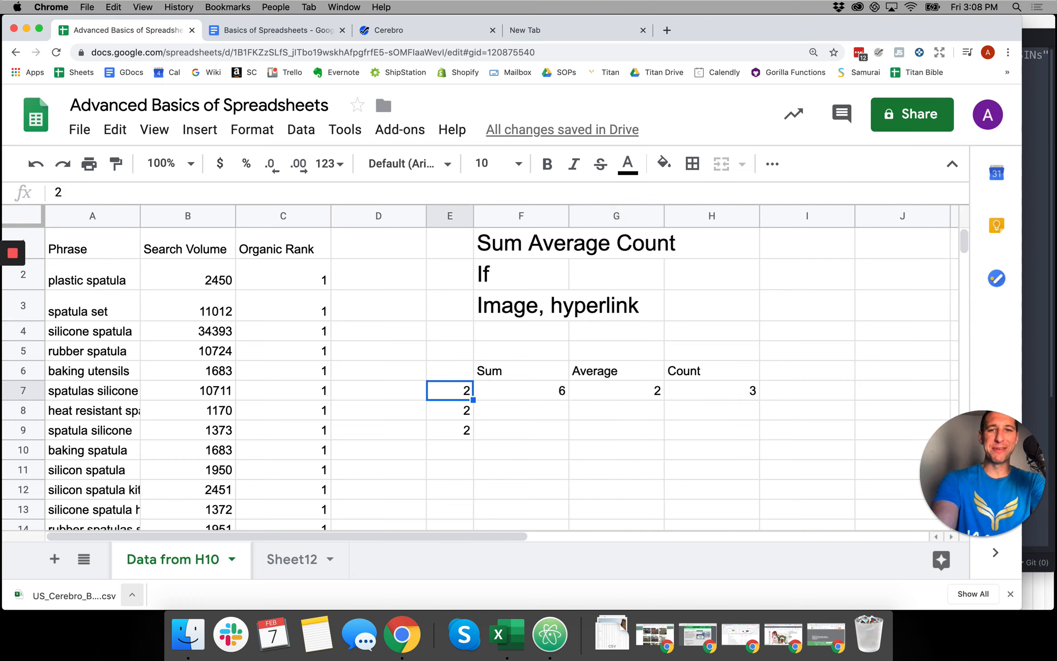
key(shift+Down)
key(shift+Down)
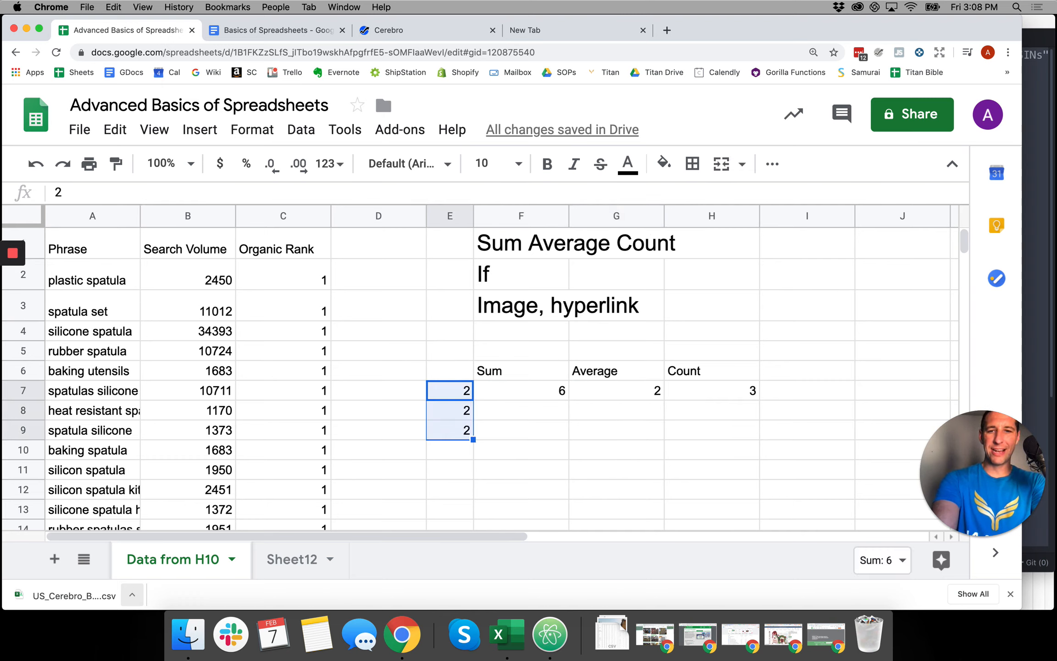
click(897, 562)
key(Escape)
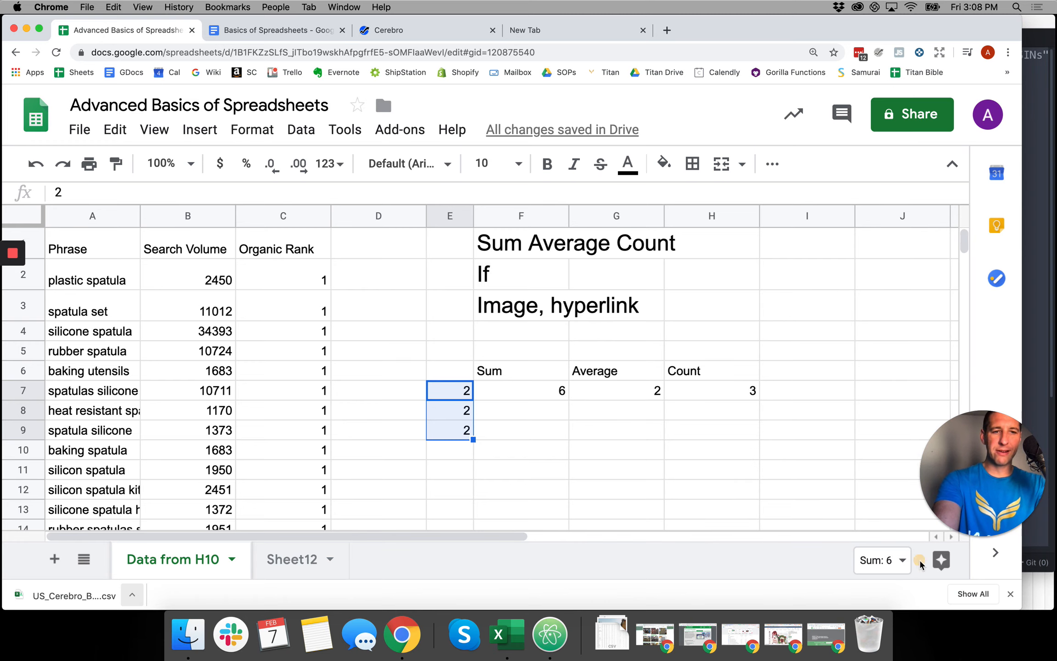
Step: View the quick summary statistics for the search volumes in B2:B10 and close the list
click(617, 478)
drag(311, 293, 294, 451)
drag(219, 294, 217, 451)
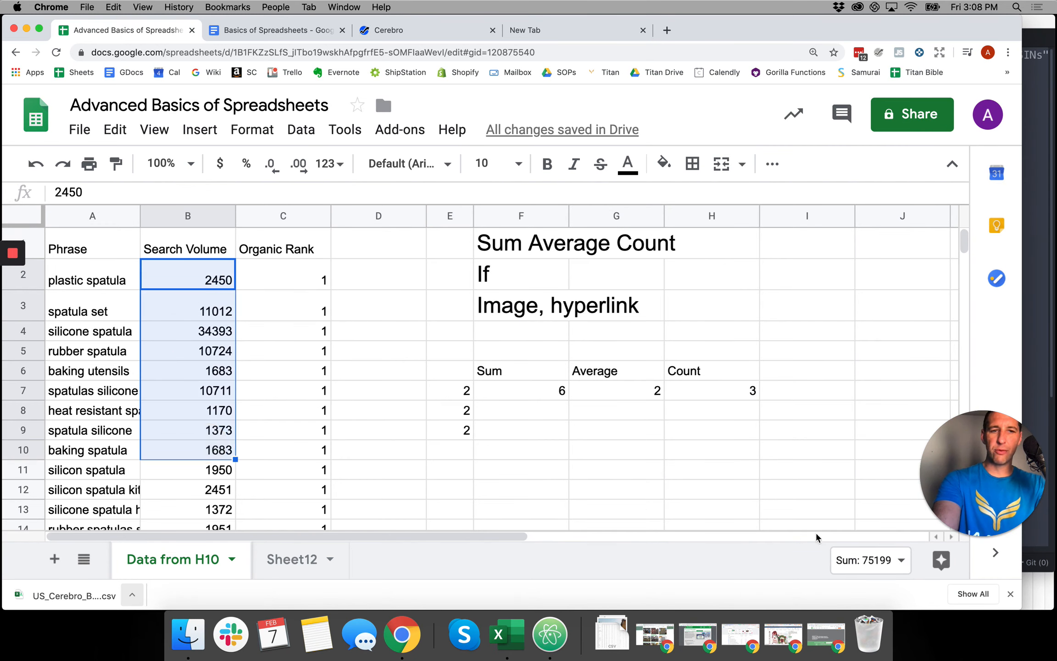
click(901, 563)
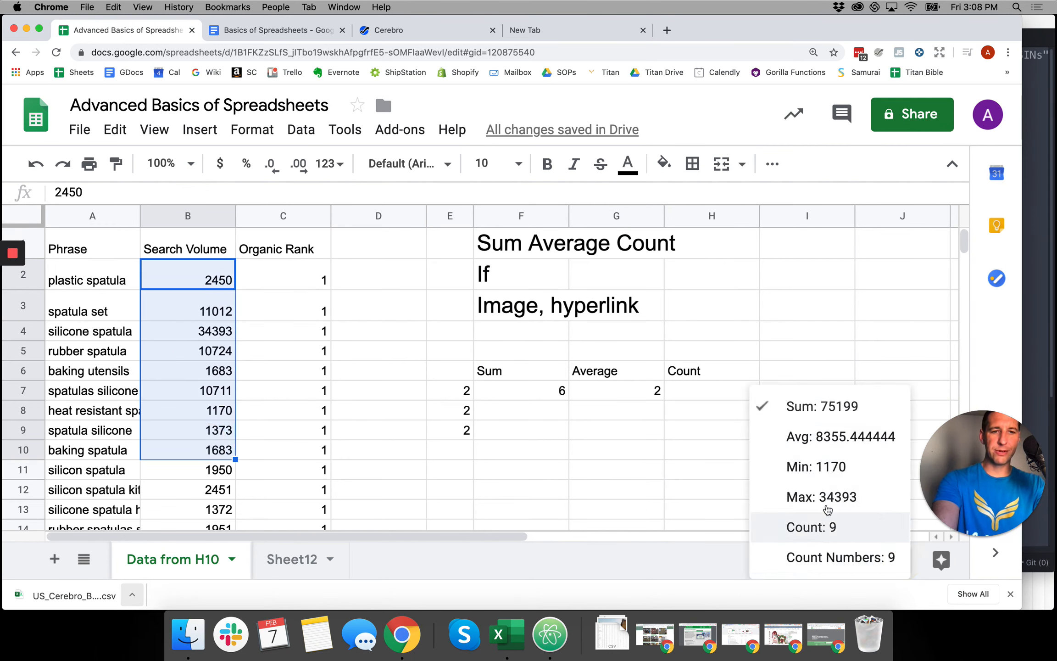
click(600, 451)
click(521, 430)
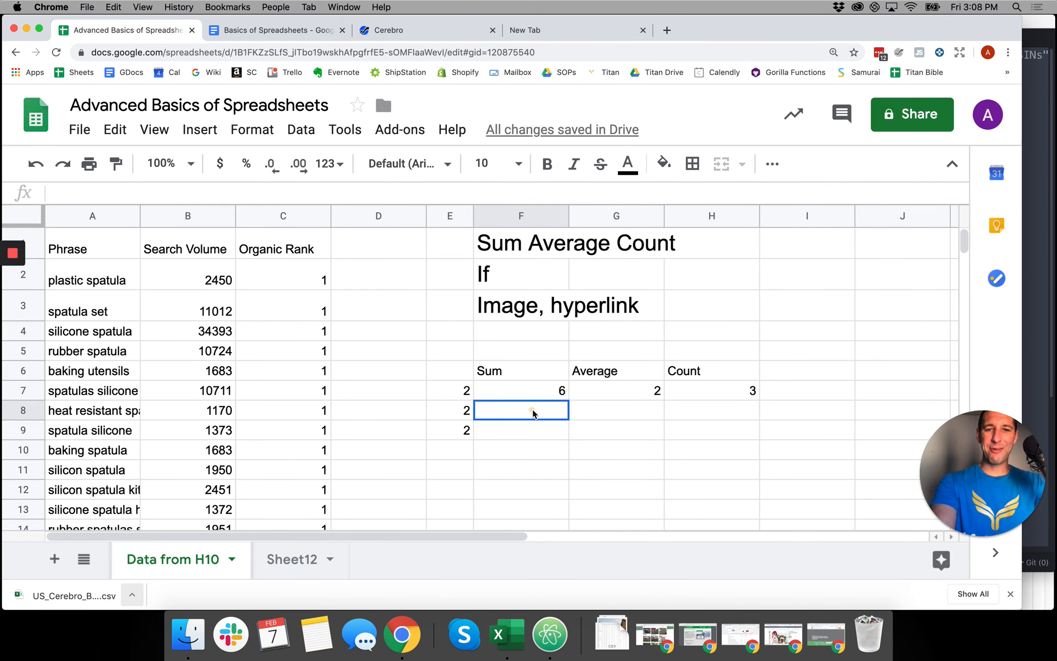
Step: Clear the numbers in E7:E9 and start a new sum formula in F7
drag(460, 394, 459, 428)
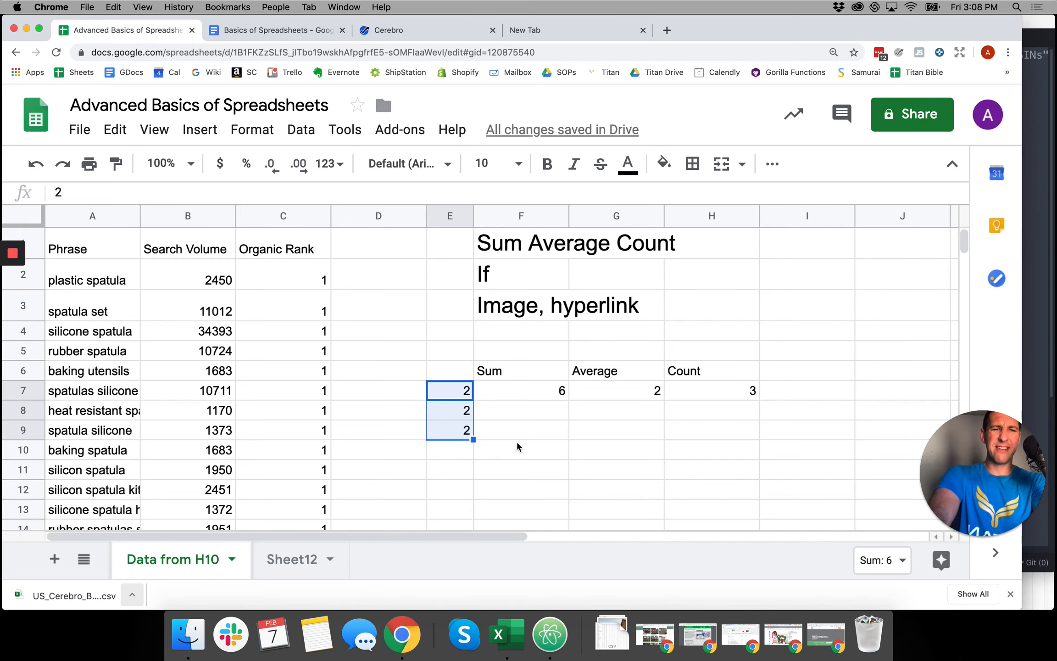
key(BackSpace)
key(Right)
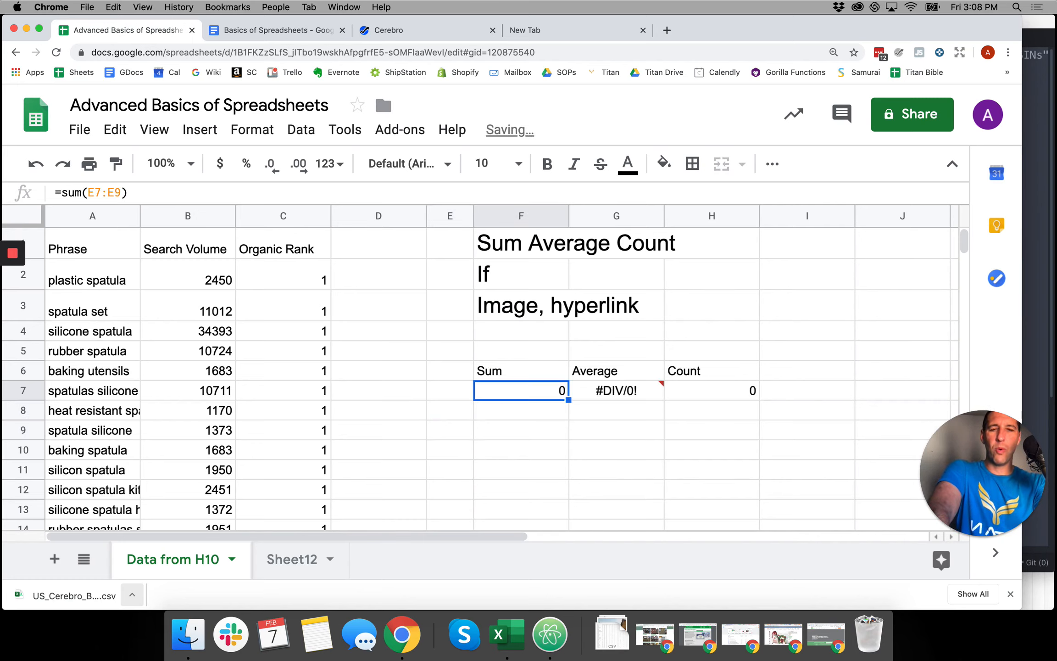
text(=sum()
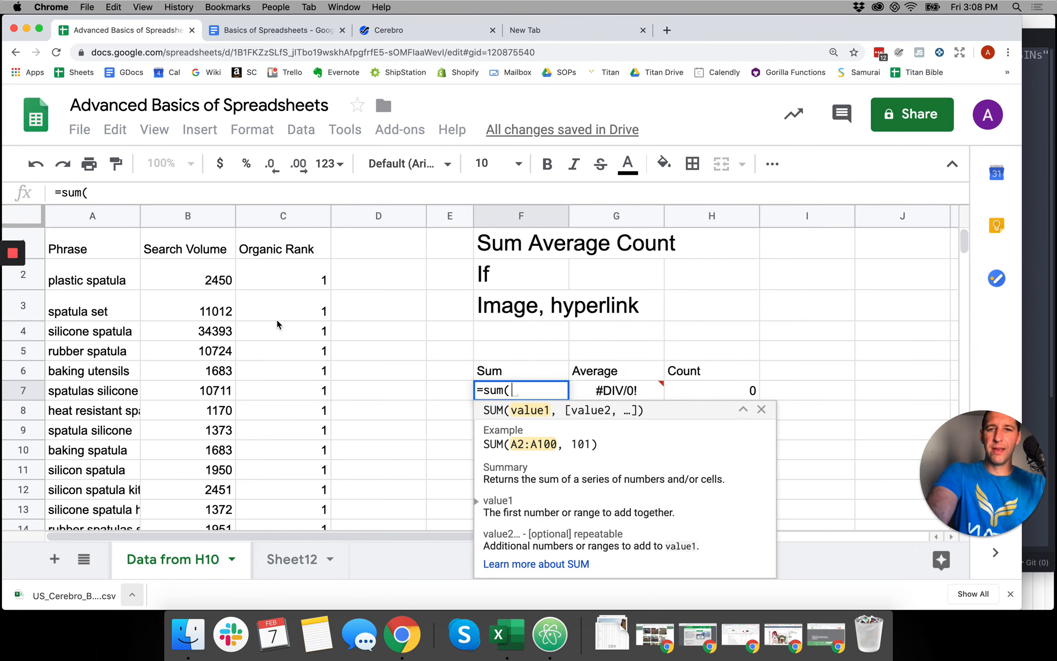
Step: Try selecting the Organic Rank cells C1:C58 as the sum range, and remove that range from the formula
drag(296, 249, 295, 448)
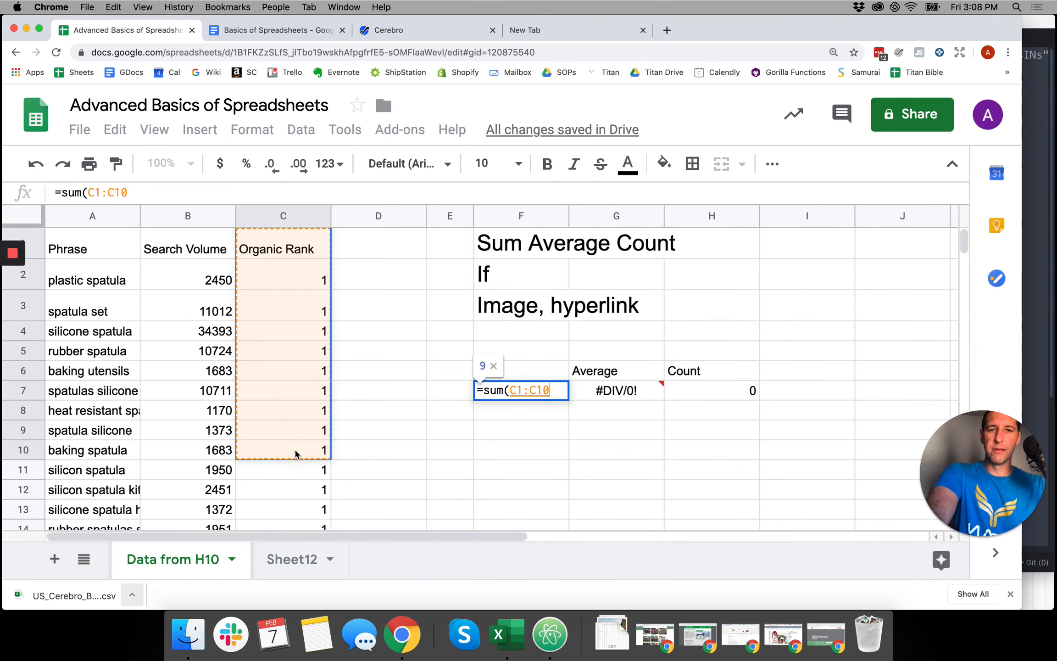
click(303, 337)
drag(294, 251, 298, 358)
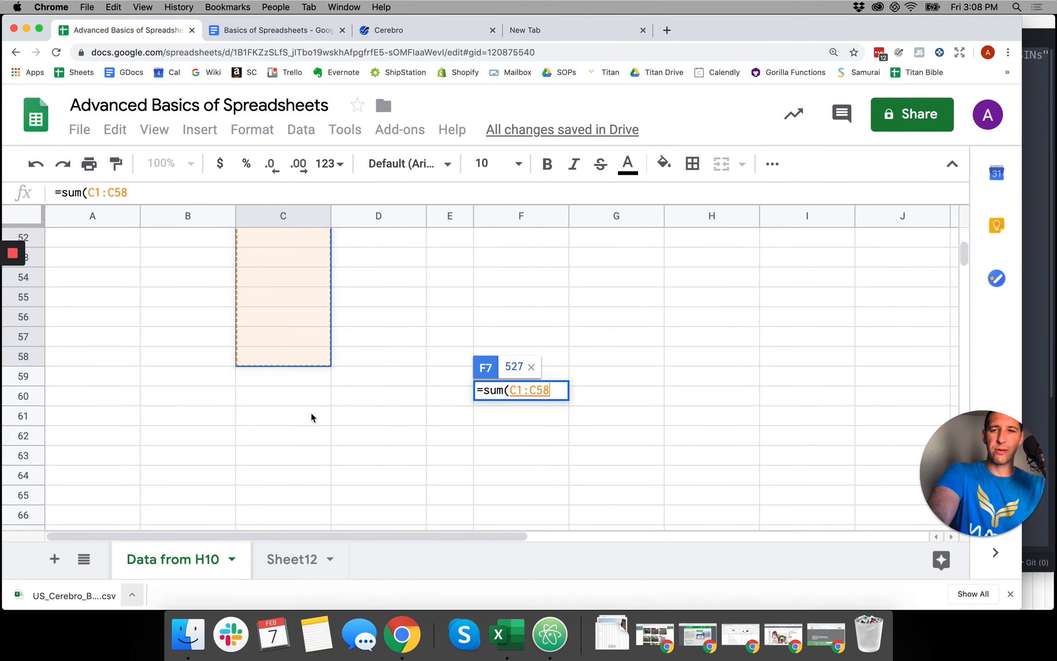
scroll(317, 414, up, 12)
key(BackSpace)
key(BackSpace)
key(BackSpace)
key(BackSpace)
key(BackSpace)
key(BackSpace)
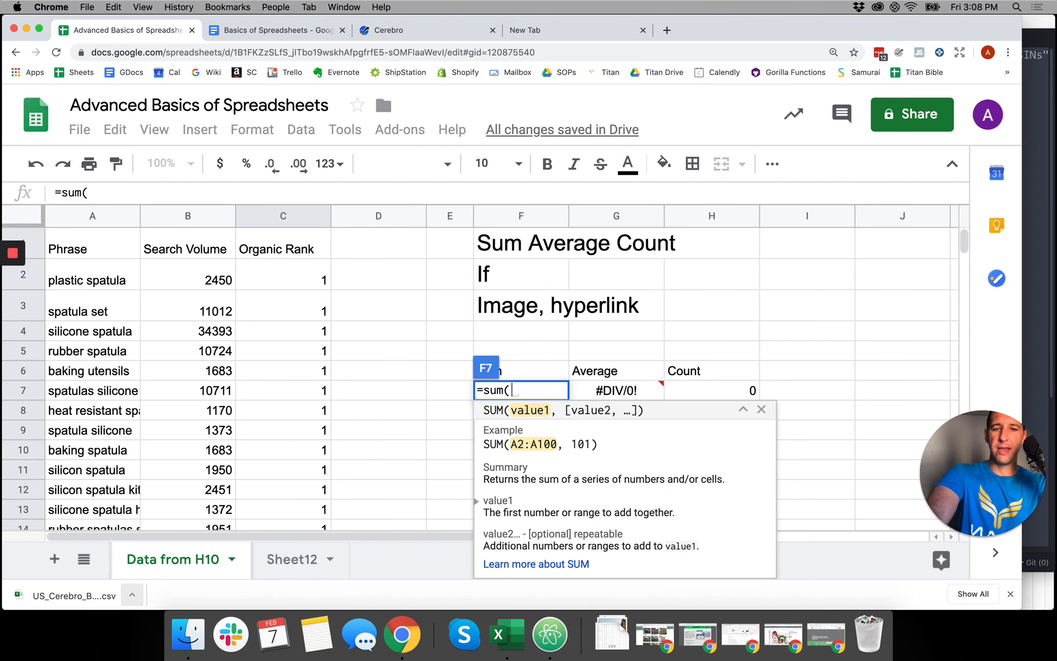
Step: Complete the F7 formula as =sum(Rank) using the named range, and select the average formula in G7
text(Rank)
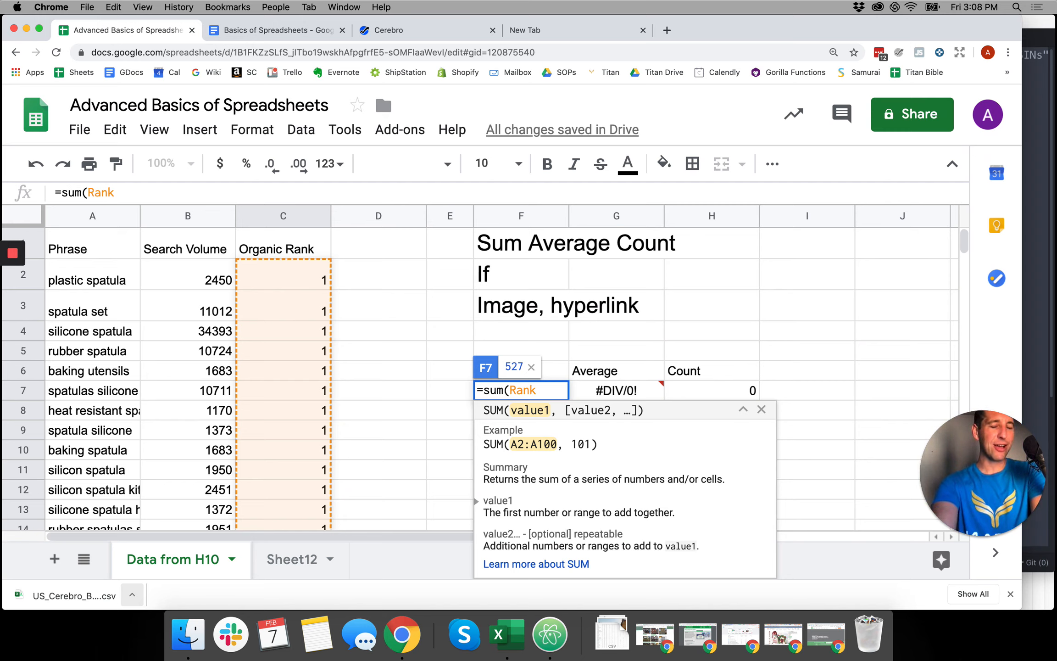
text())
key(Return)
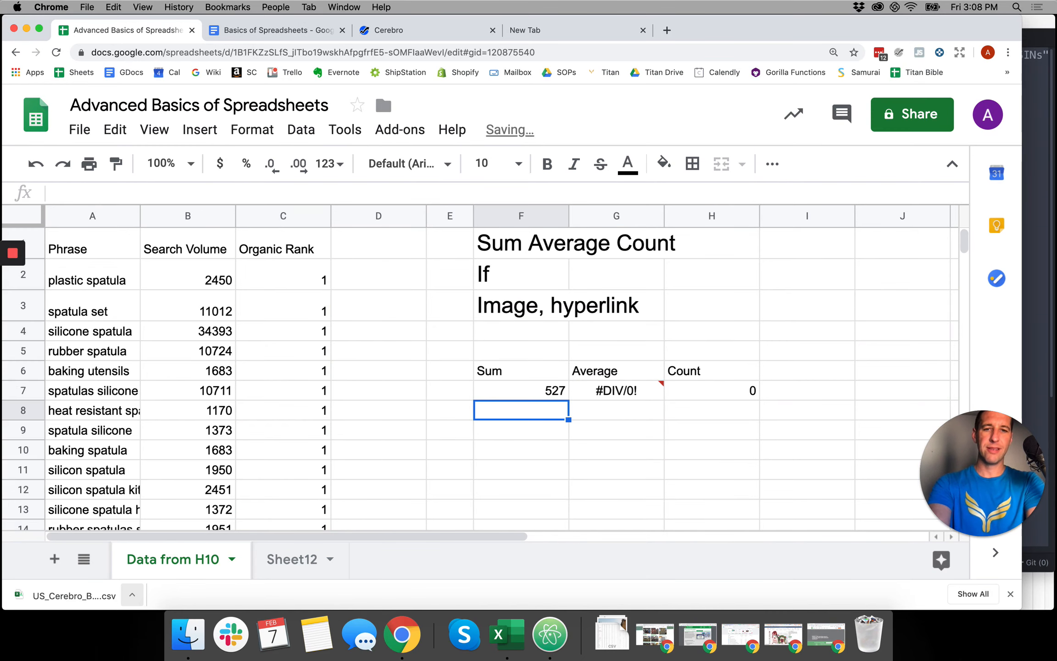
key(Up)
key(Right)
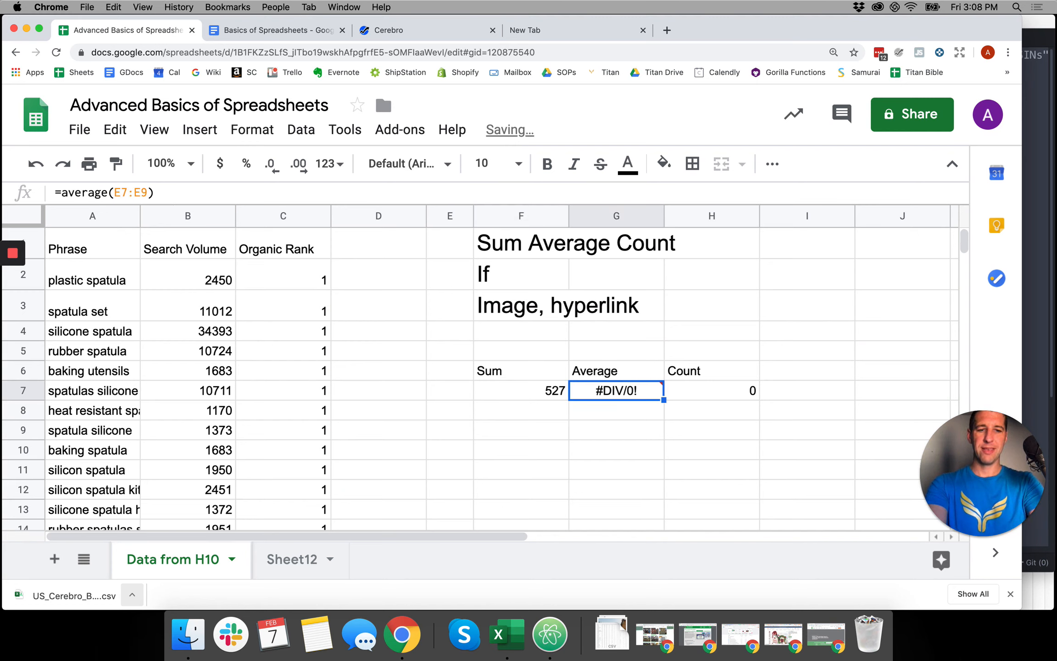
Step: Replace the average formula in G7 with =average(Volume), using the Volume named range
text(=average)
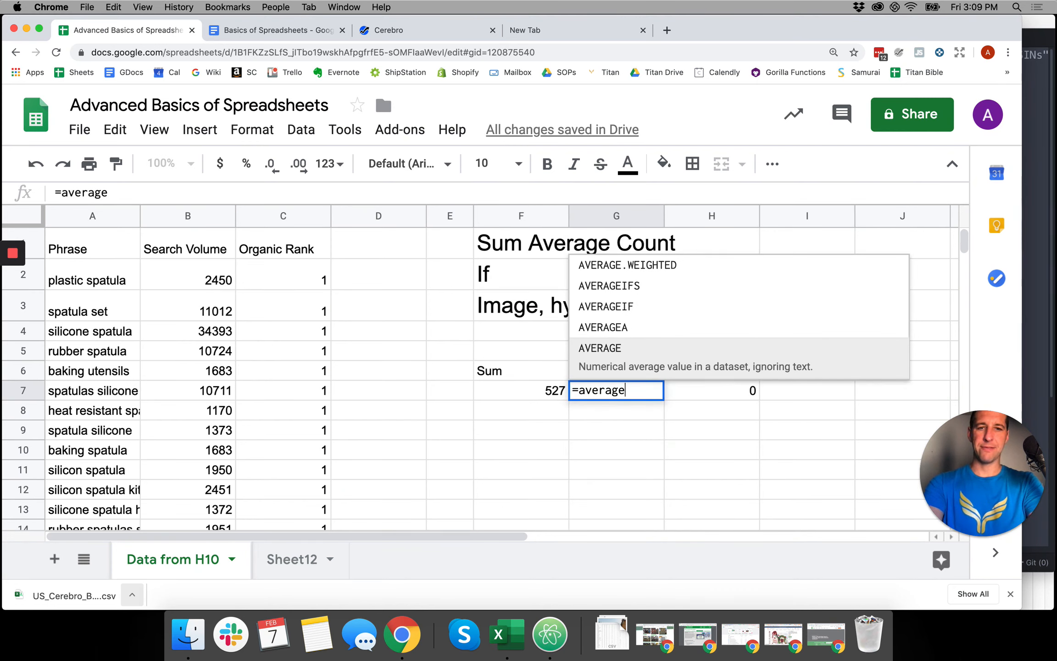
text(()
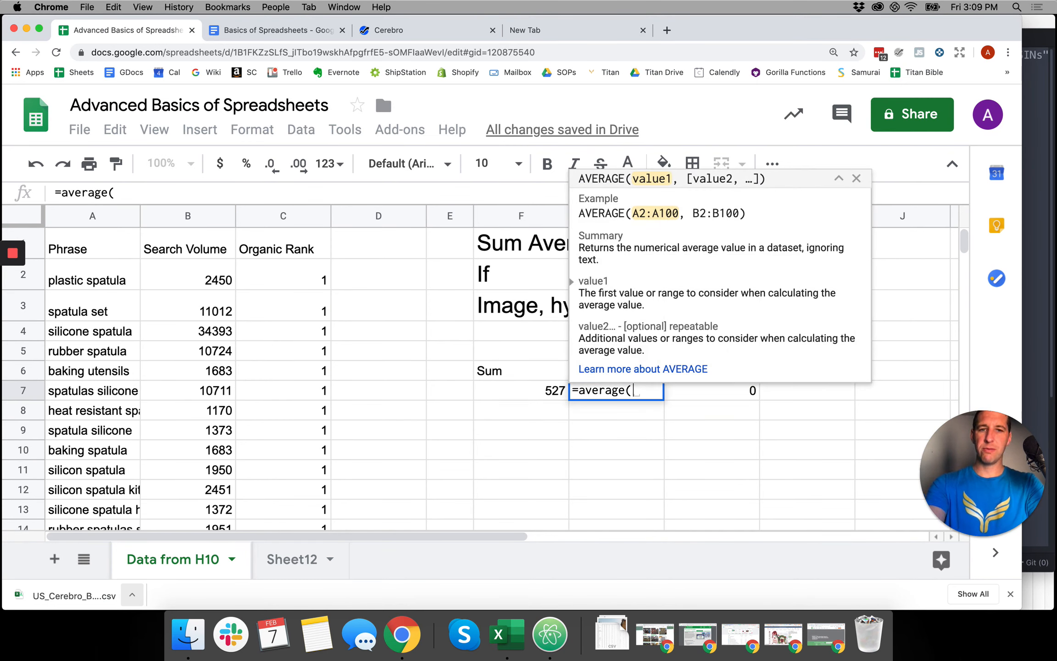
key(BackSpace)
text(()
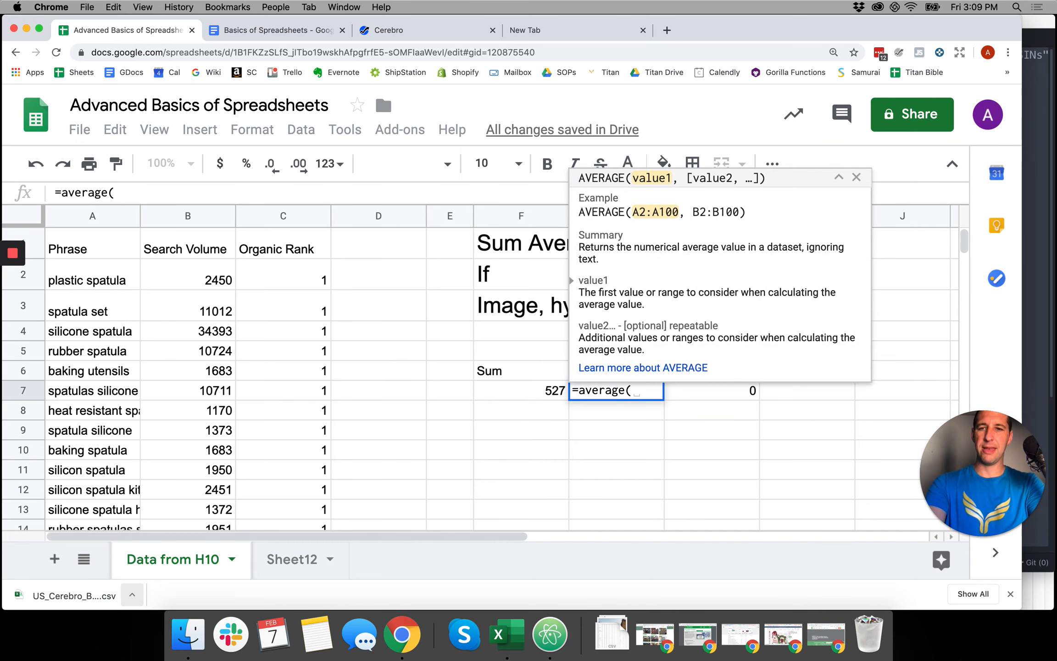
text(Volume))
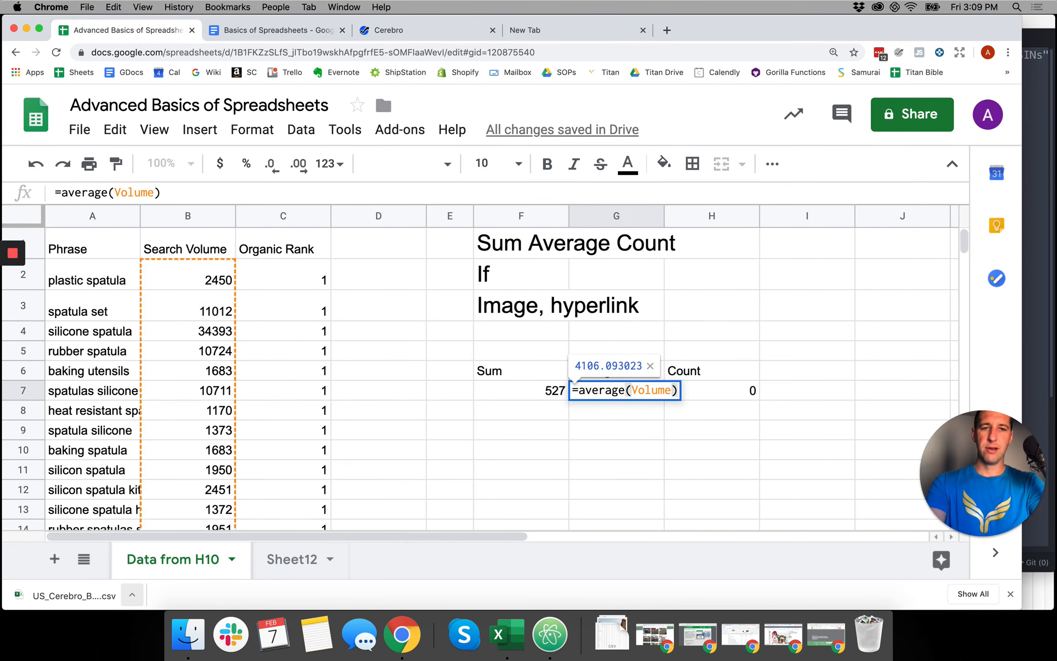
key(Return)
Step: Try counting the keyword phrases in H7 with =count(Phrase), using the Phrase named range
key(Right)
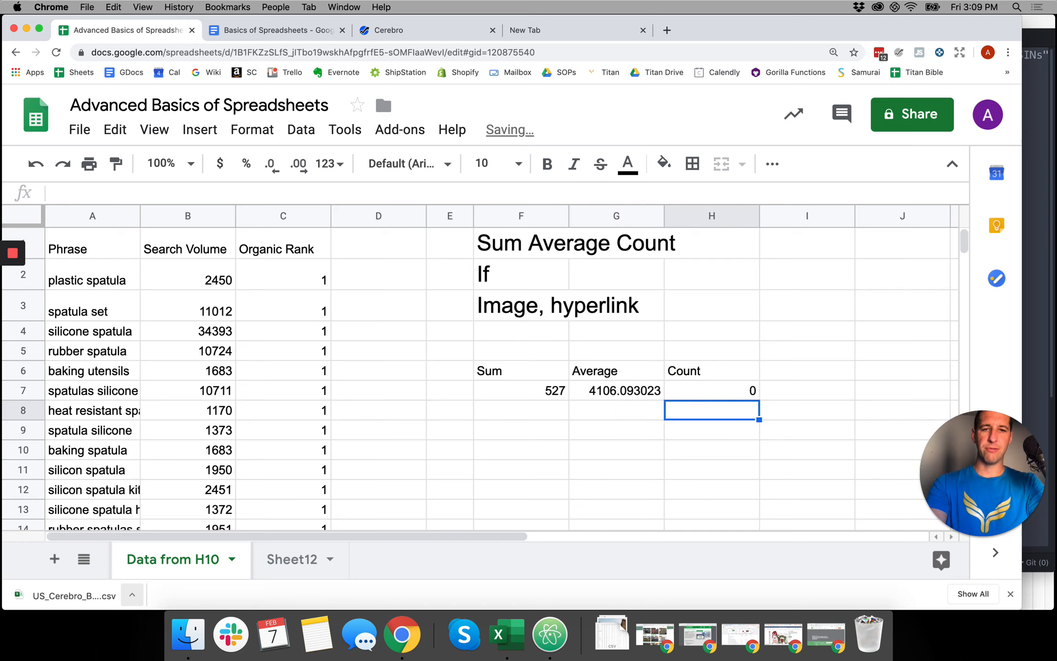
key(Up)
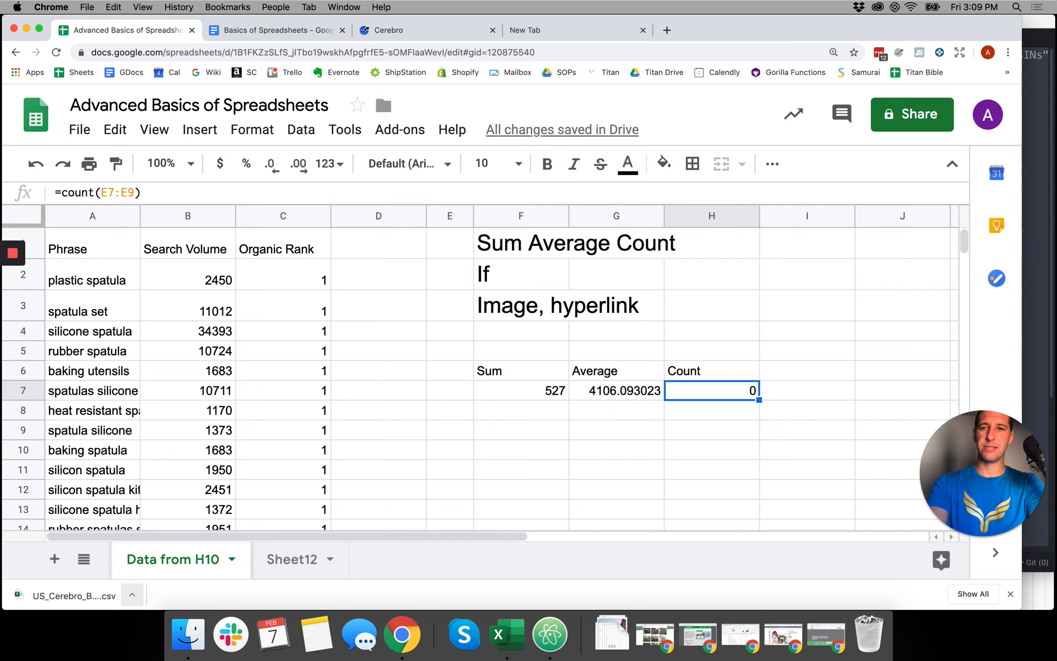
text(=coumn)
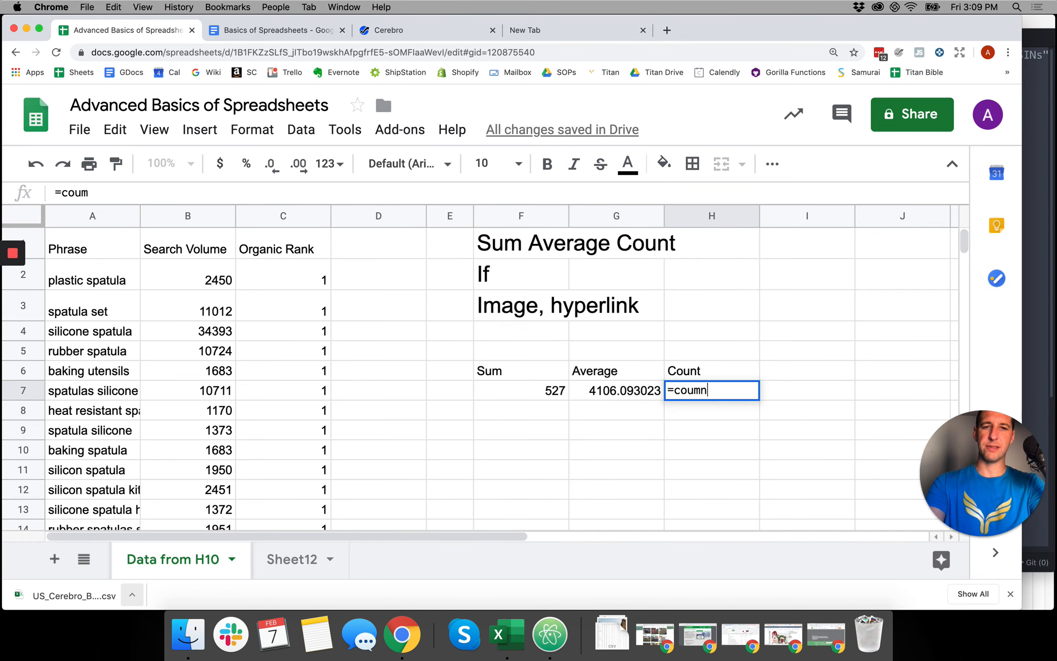
key(BackSpace)
key(BackSpace)
text(nt()
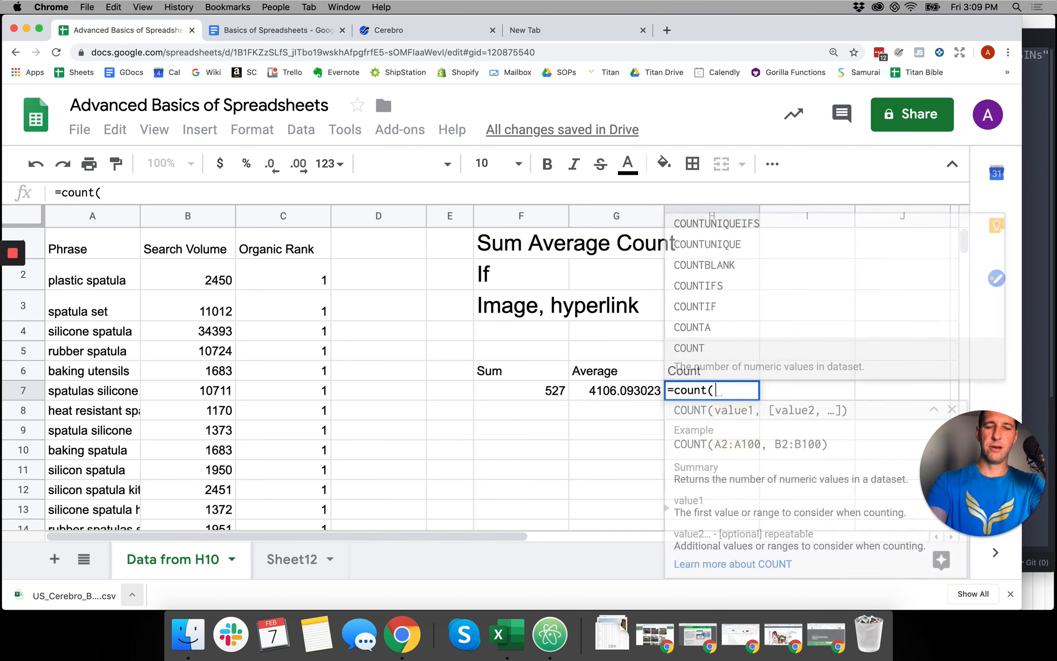
text(Phrase)
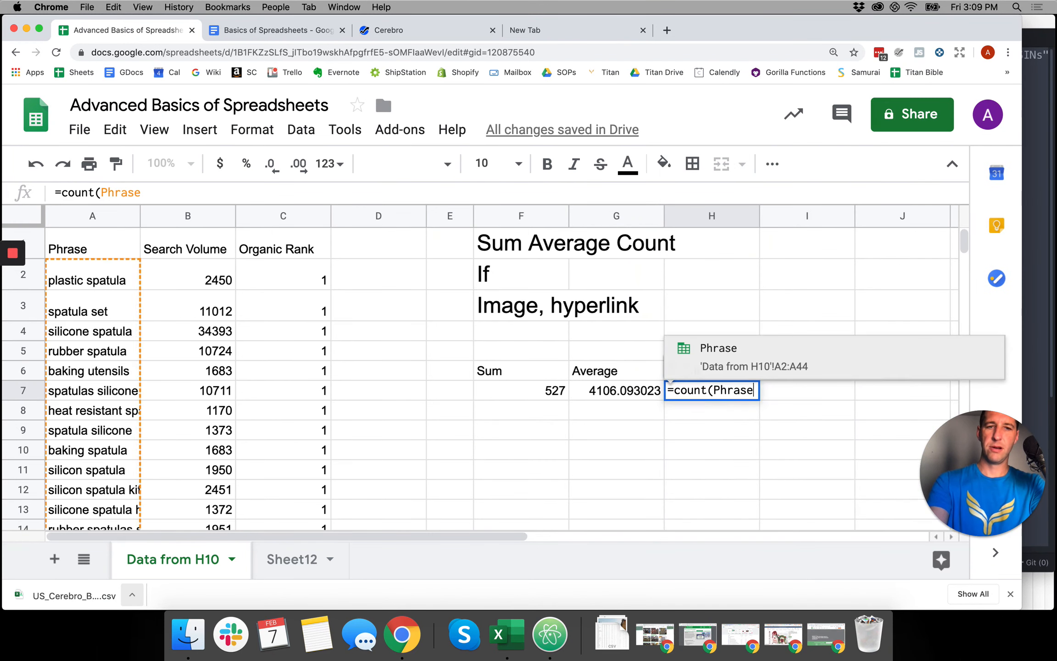
text())
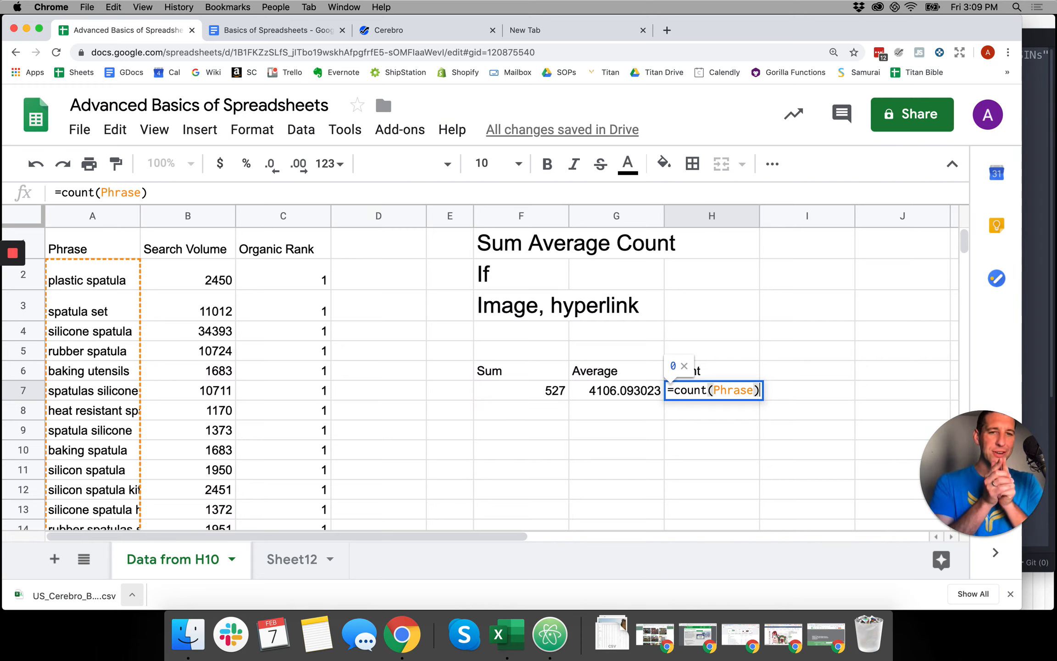
key(BackSpace)
key(BackSpace)
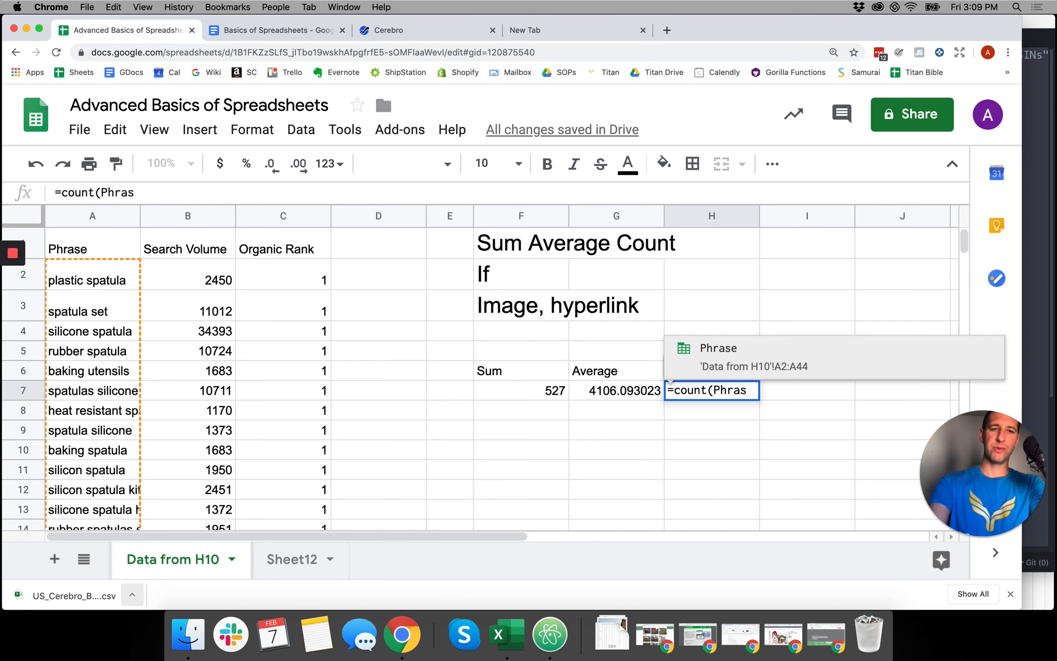
key(Tab)
text())
key(Return)
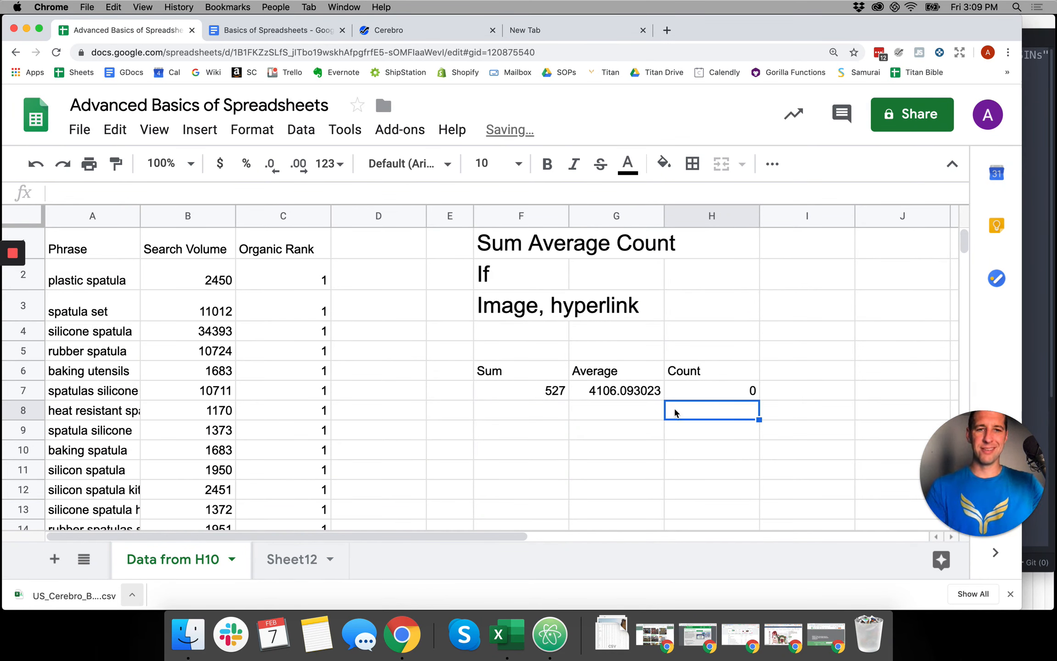
Step: Change the count formula in H7 to =count(Rank), using the Rank named range
click(691, 394)
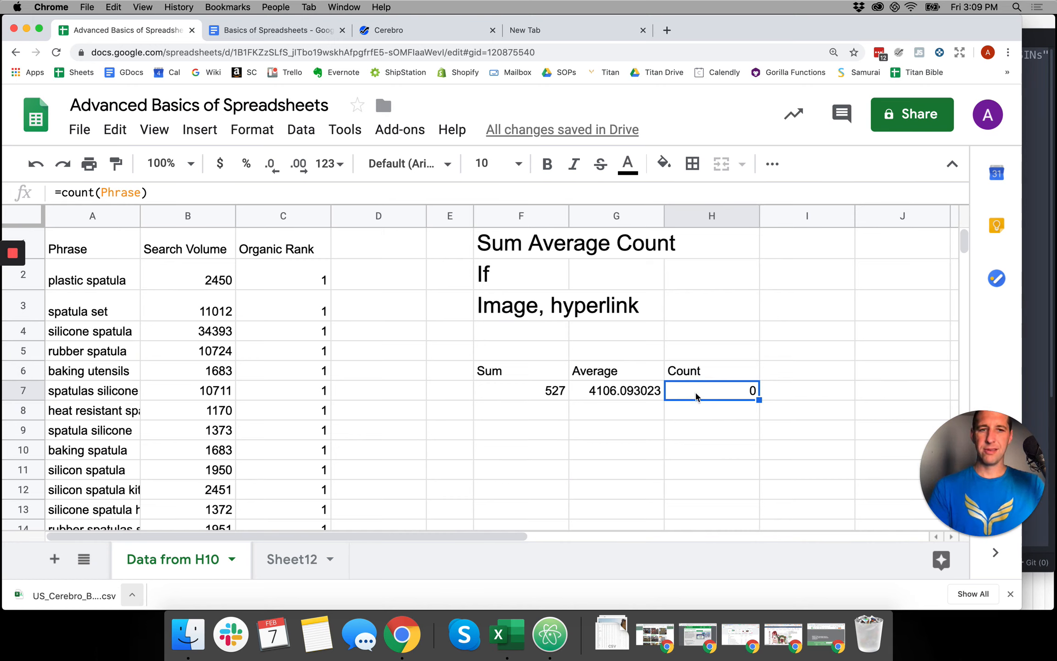
double_click(696, 393)
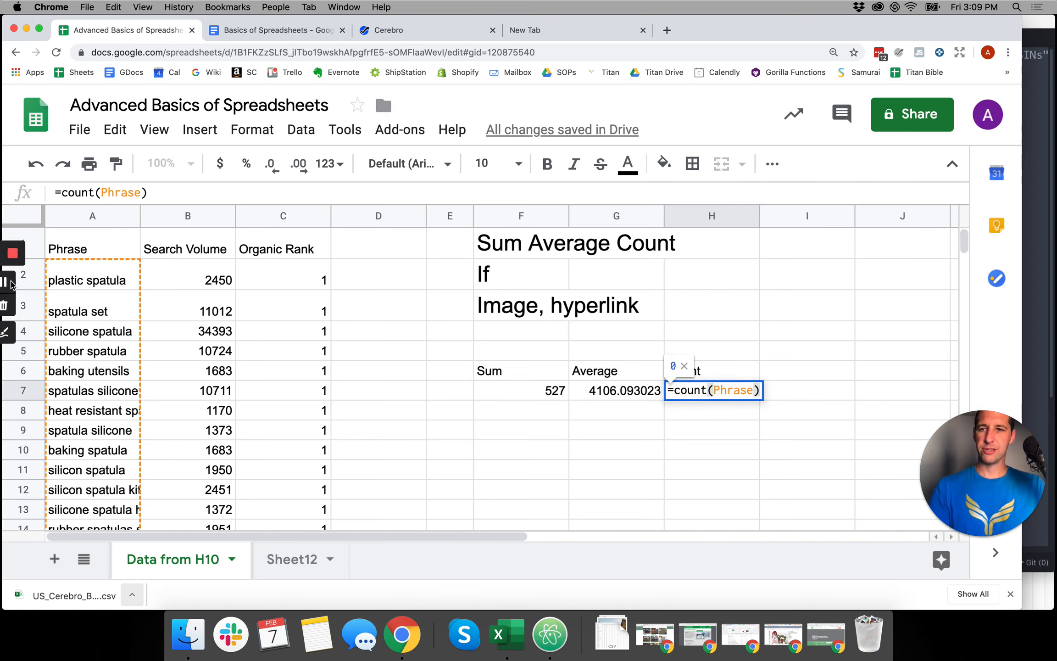
key(BackSpace)
key(BackSpace)
key(BackSpace)
key(BackSpace)
key(BackSpace)
key(BackSpace)
key(BackSpace)
click(730, 392)
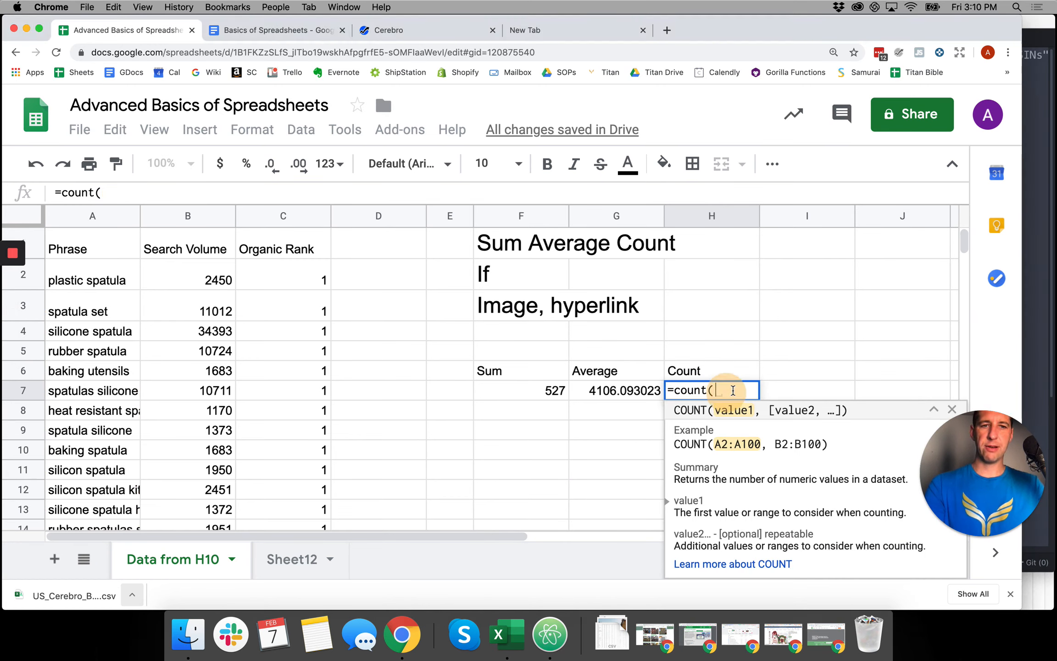
text(Rank))
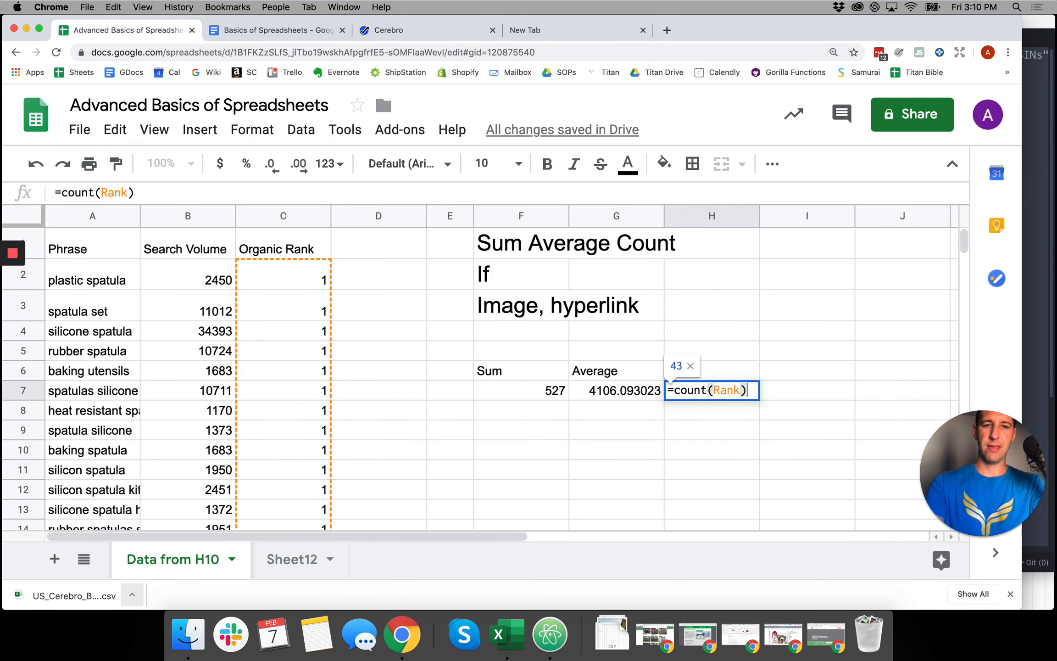
key(Return)
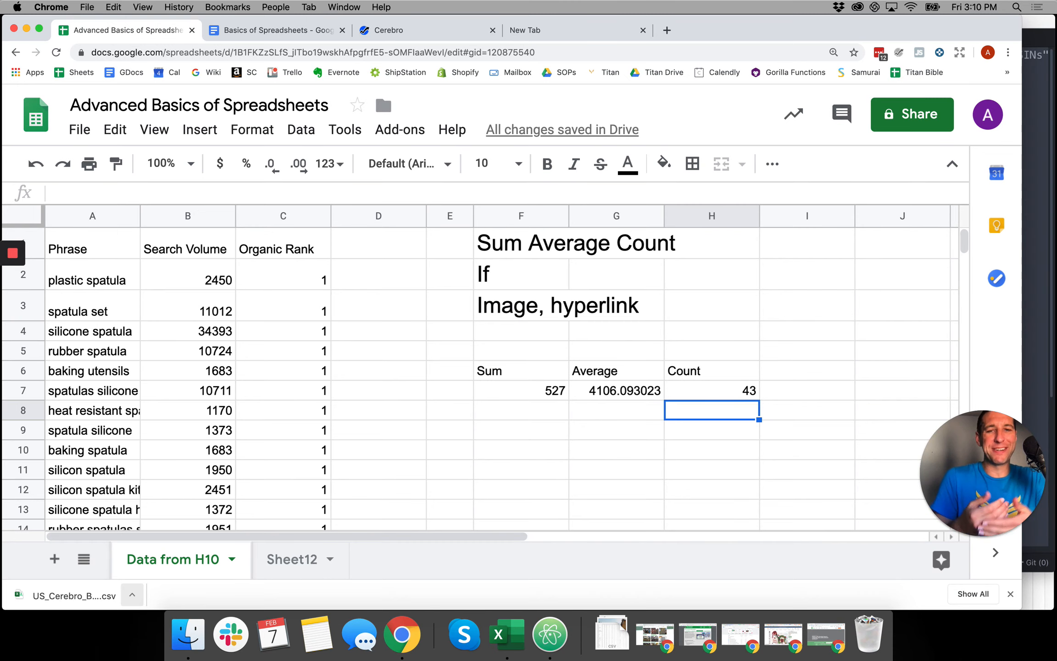
Step: Start an IF formula in F9 that tests whether the Organic Rank in C9 is less than 25
click(367, 313)
click(507, 415)
click(507, 433)
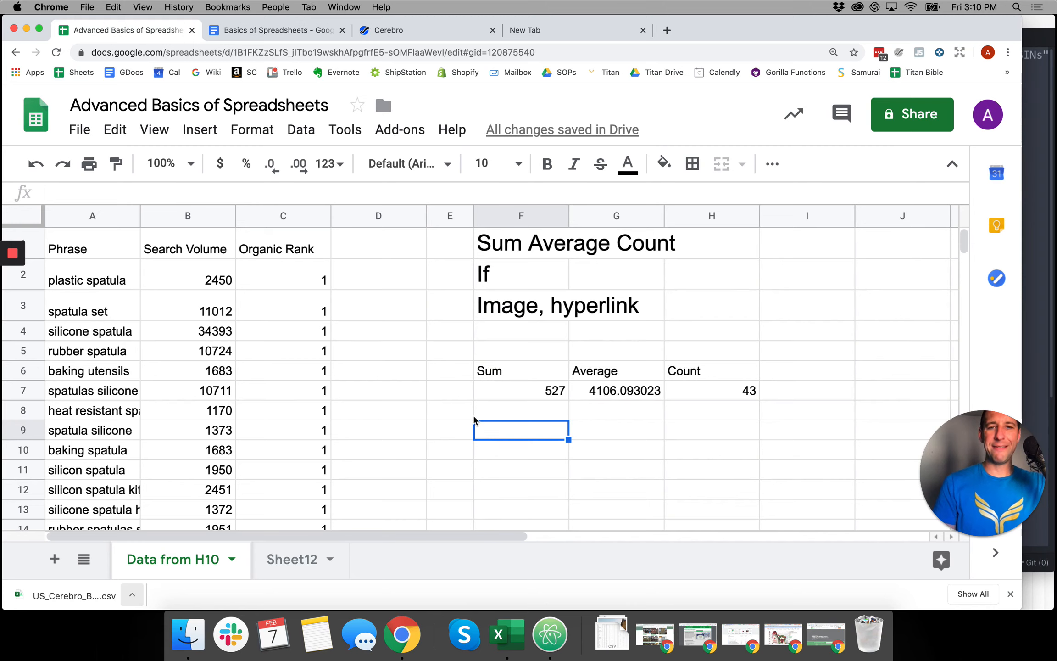
text(=)
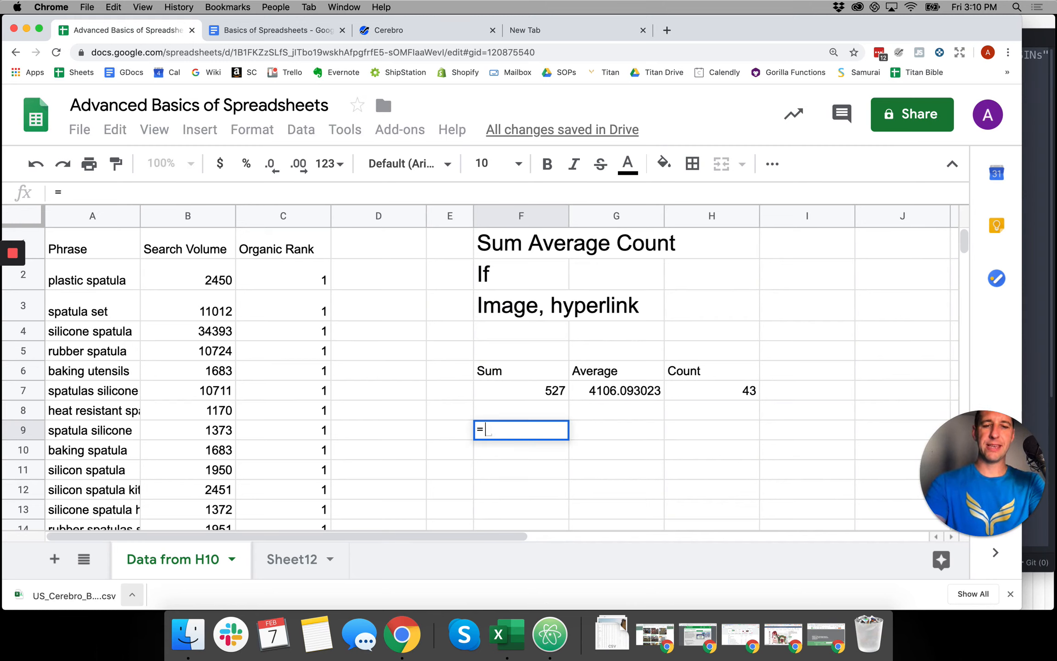
text(if()
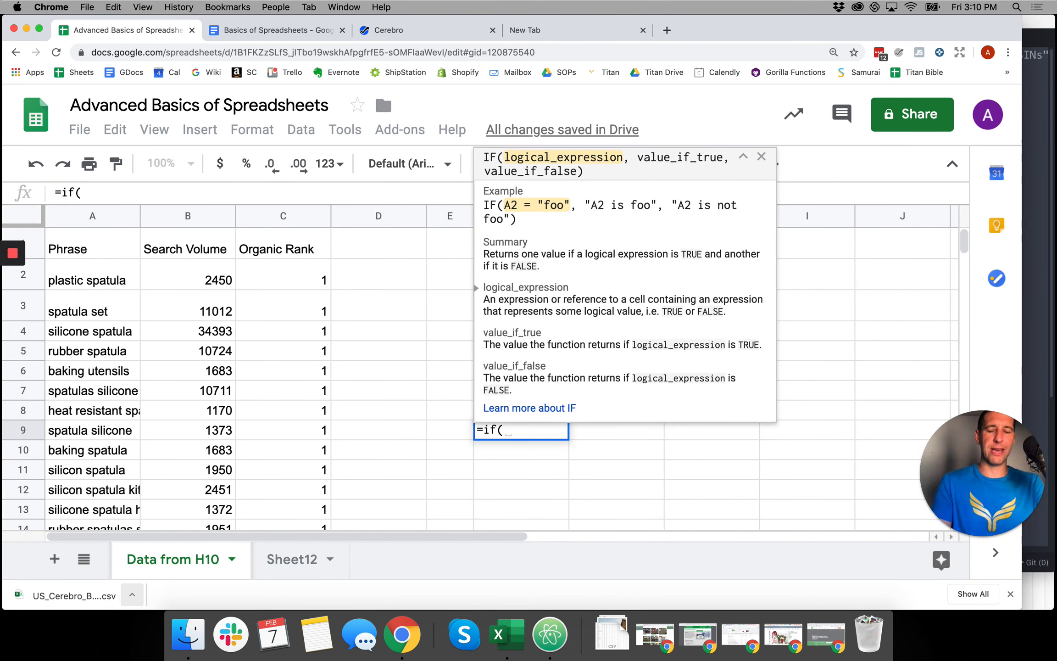
key(Left)
key(Left)
key(Left)
key(Left)
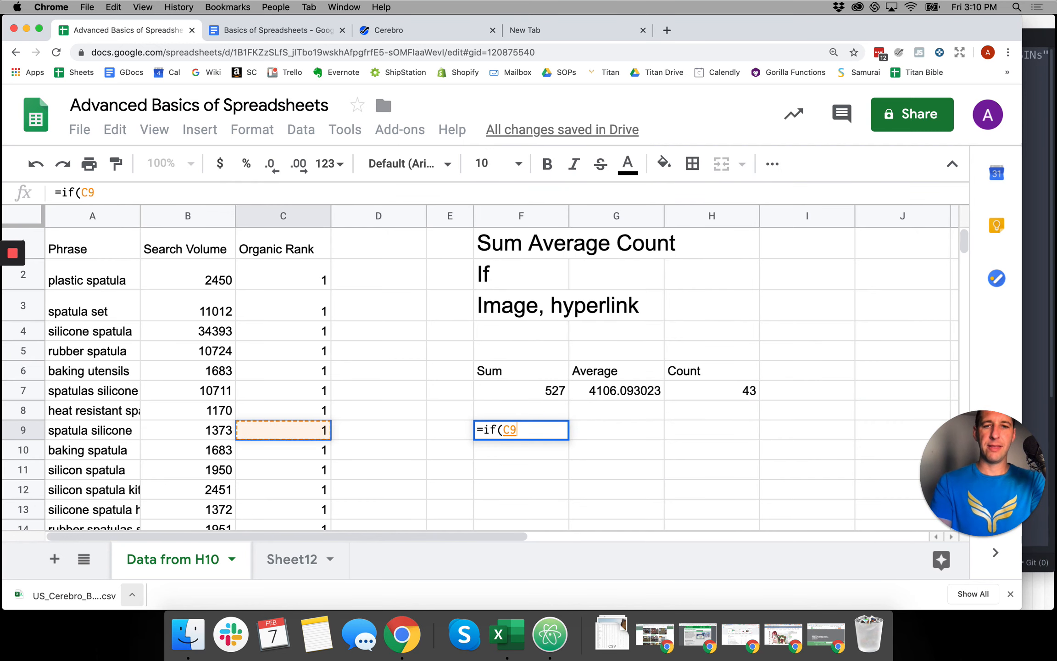
key(Right)
text(<)
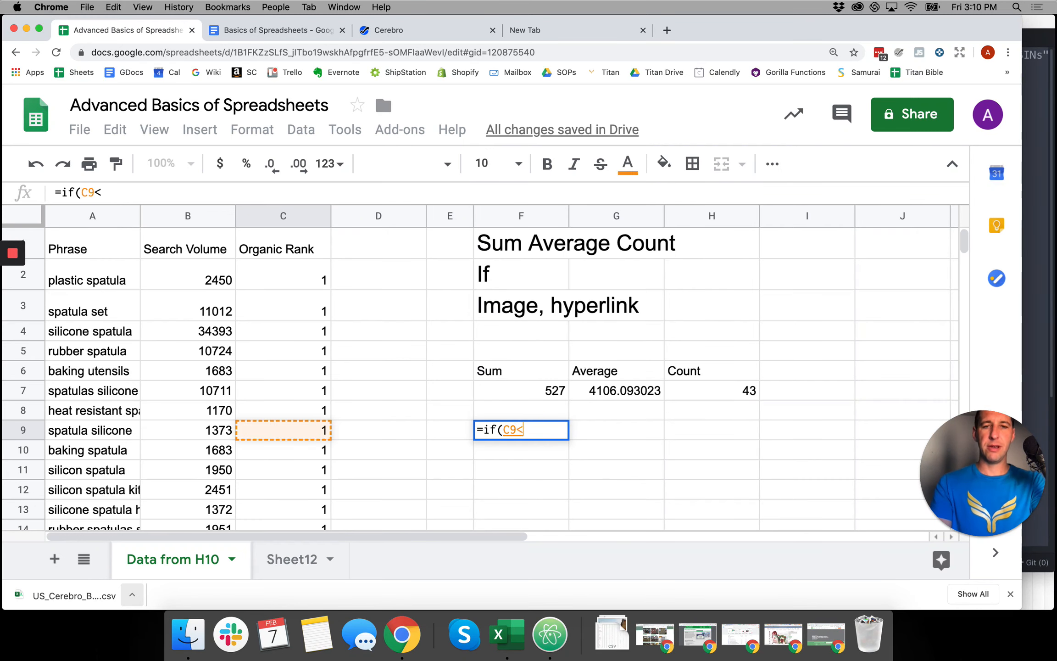
text(25)
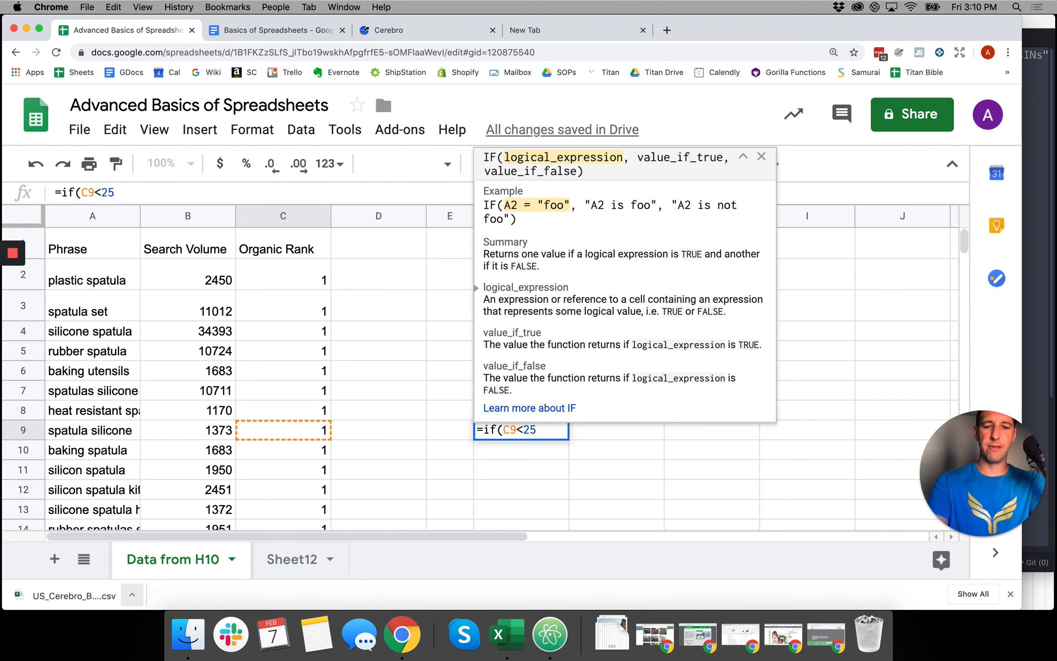
Step: Complete the F9 formula so it returns "1st page" when true and "not 1st page" when false
text(, )
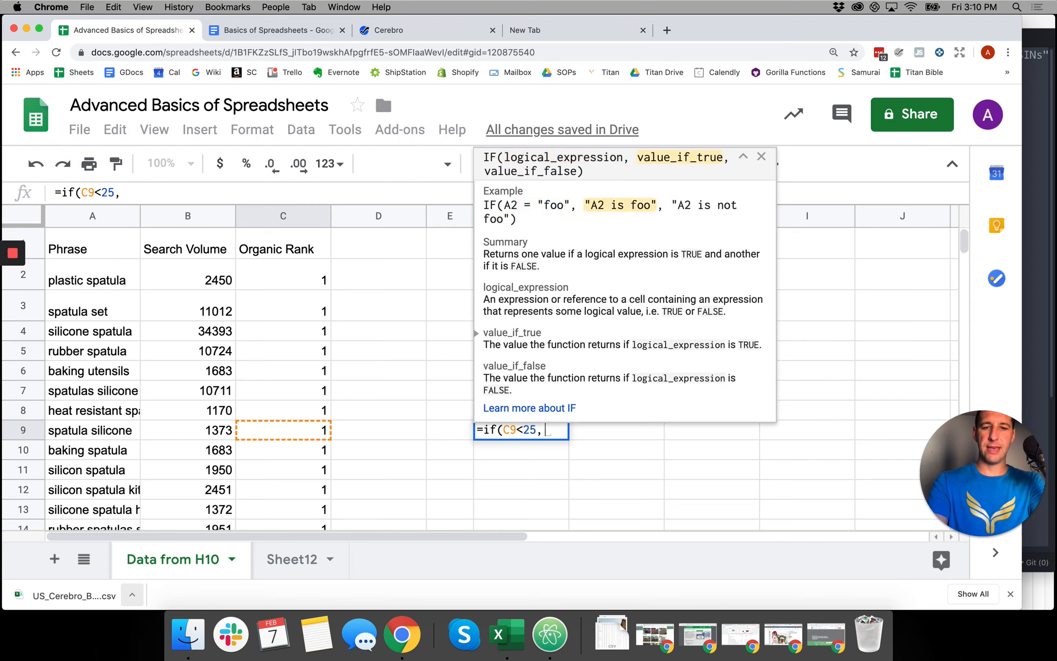
text("1st)
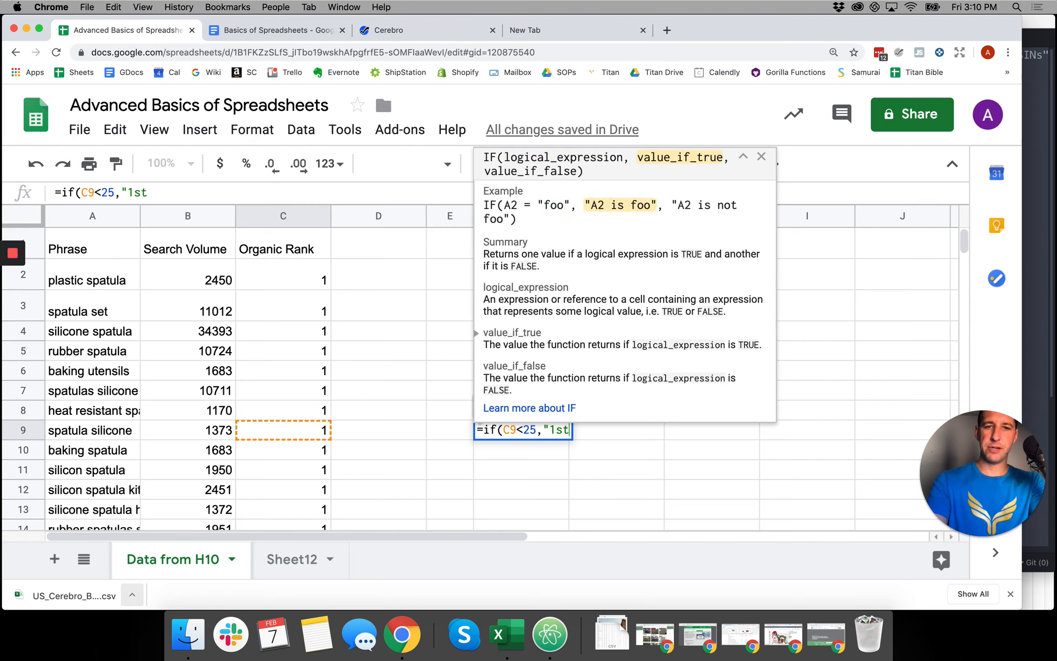
text( page")
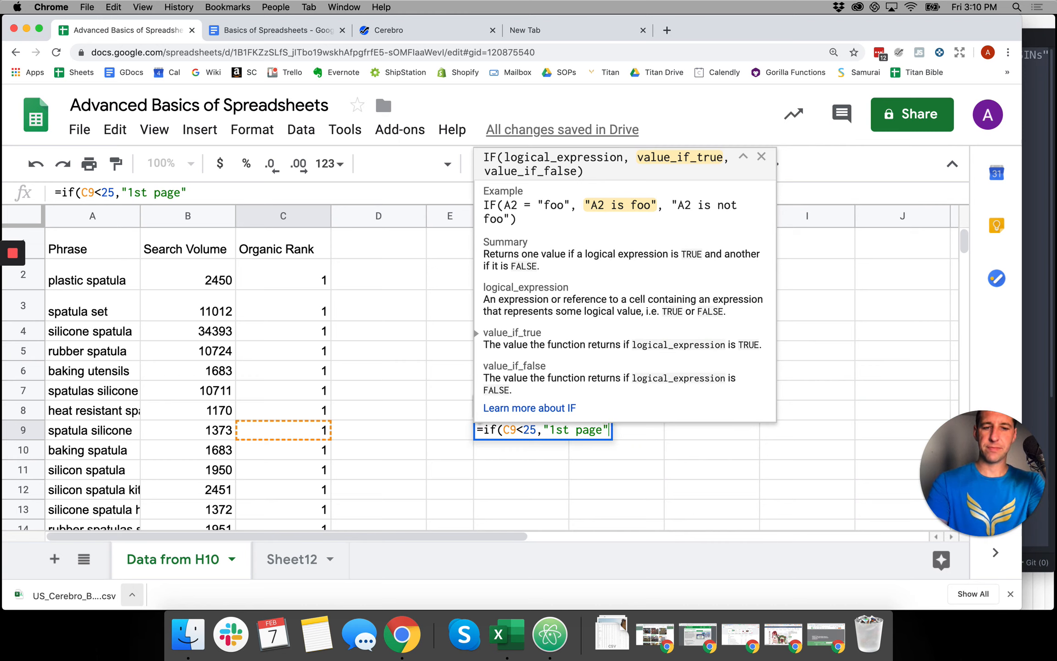
text(, )
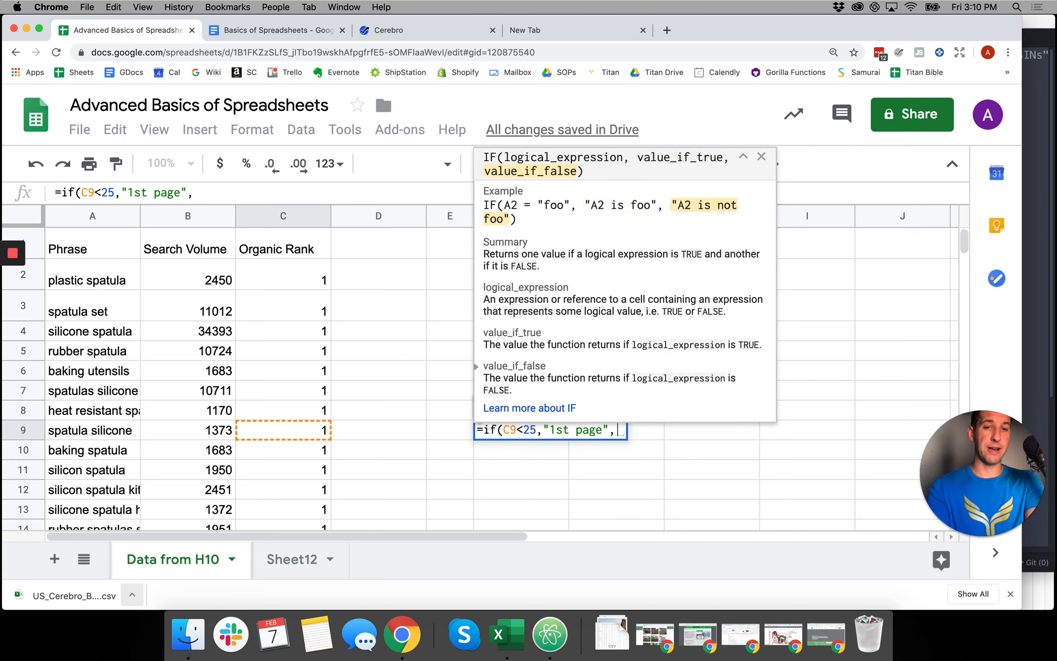
text(")
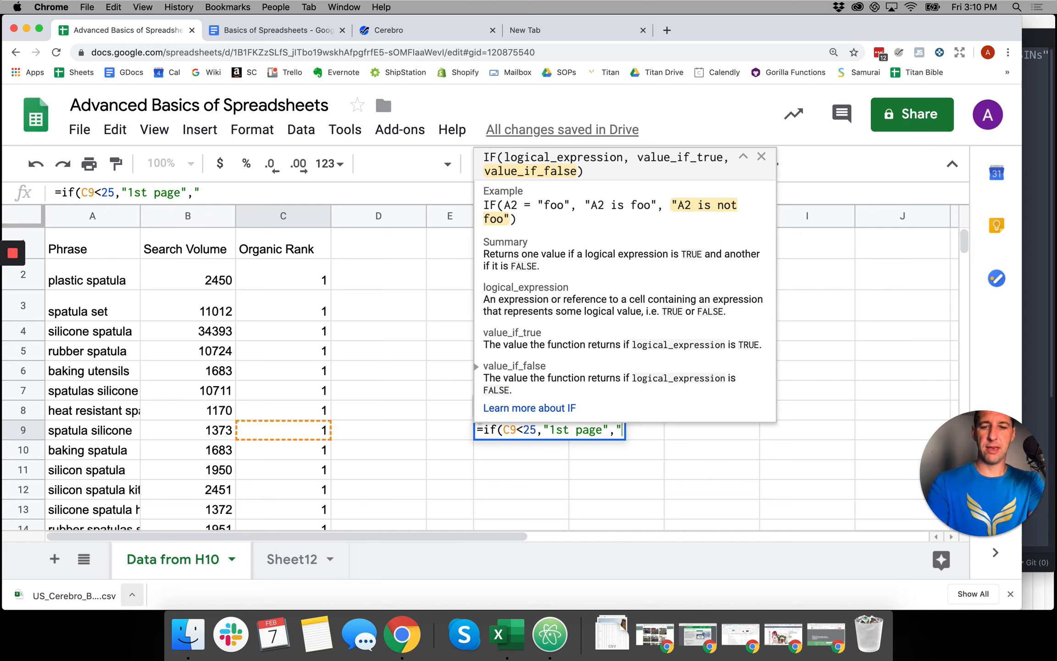
text(not 1s)
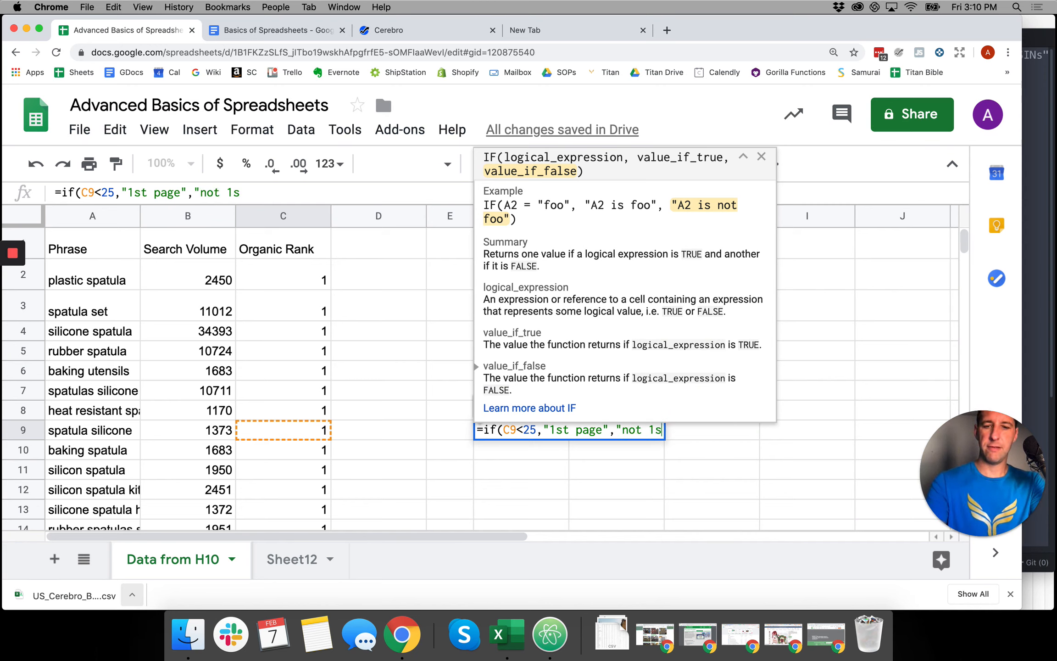
text(t page))
key(BackSpace)
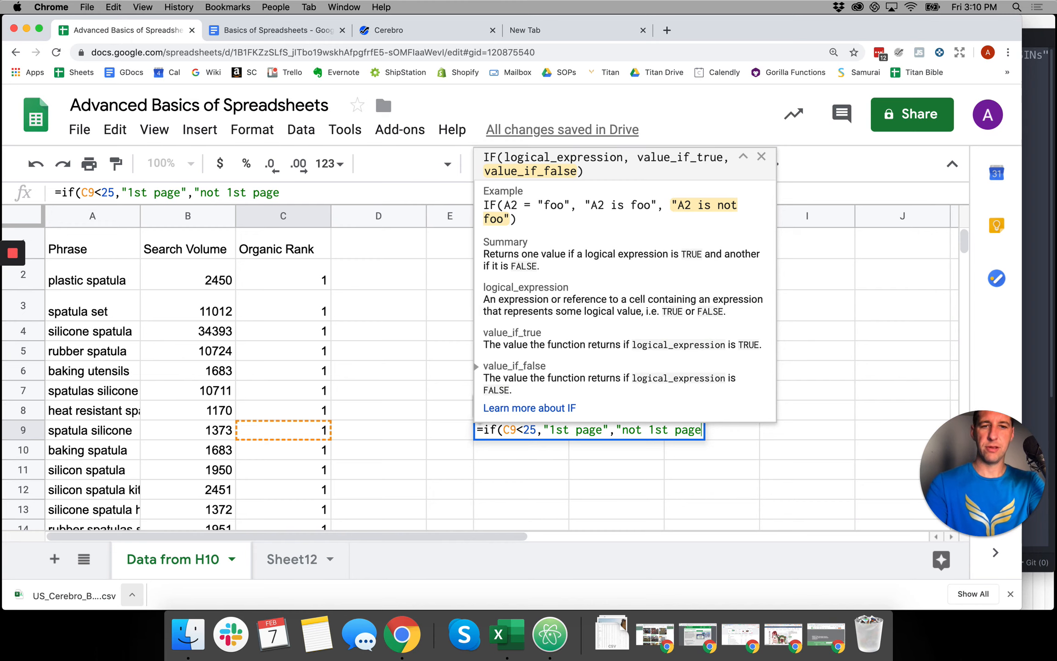
text("))
key(Return)
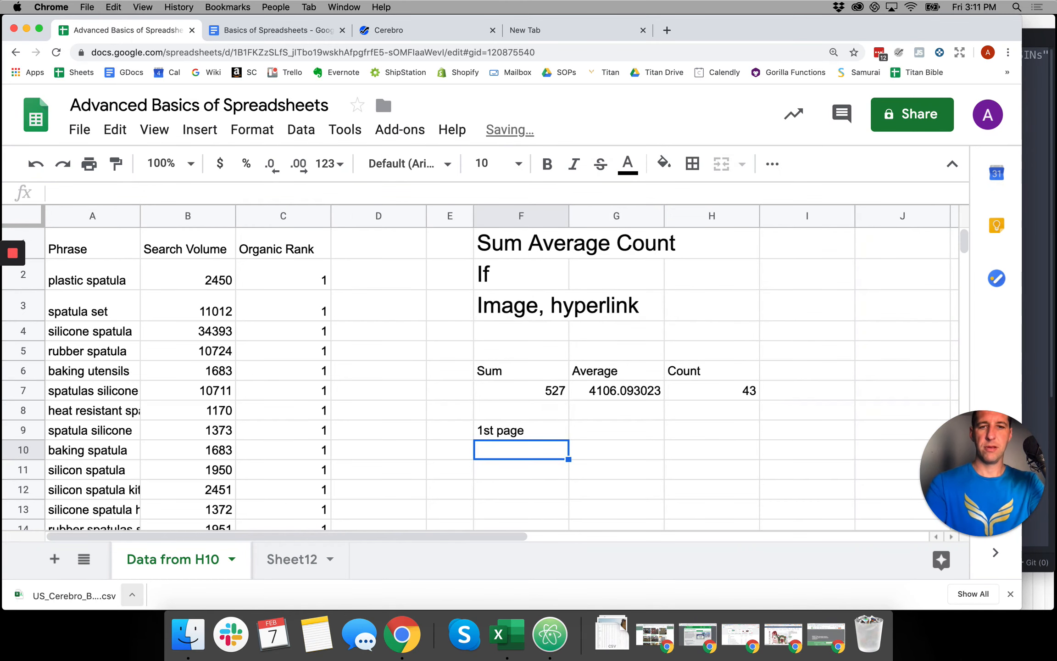
scroll(528, 454, down, 2)
click(527, 372)
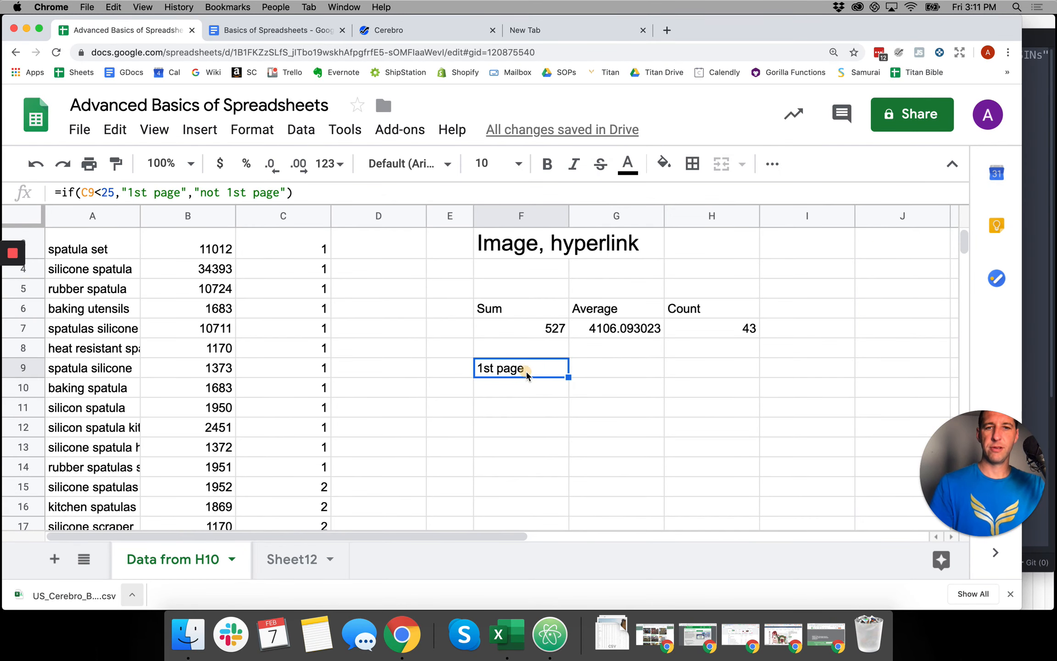
scroll(477, 396, up, 2)
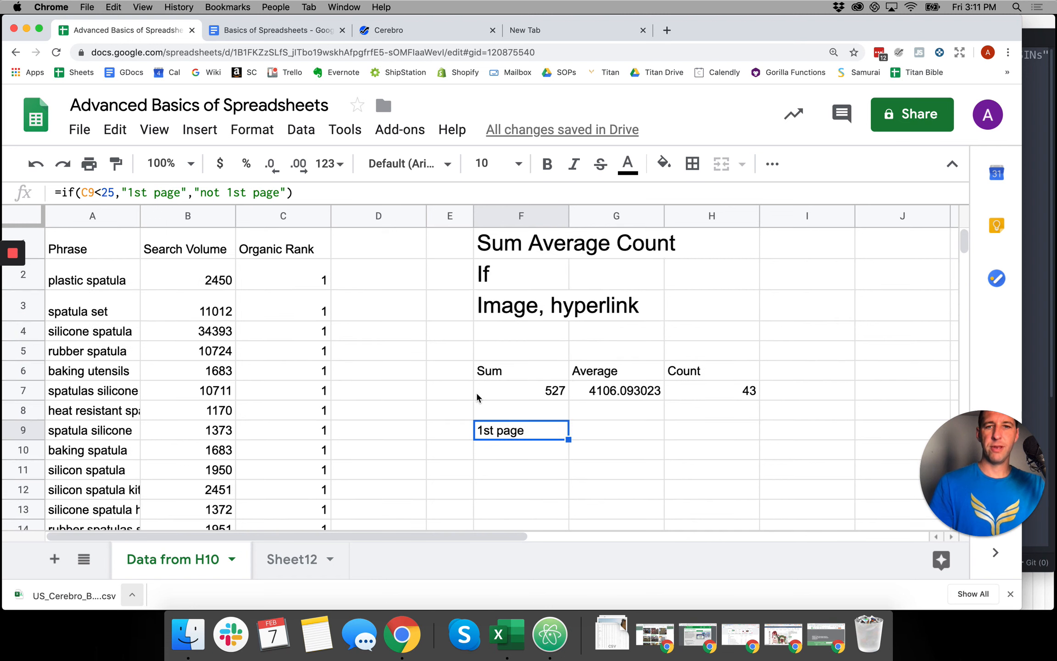
Step: Add the column header "1st page?" in D1, beside Organic Rank
click(384, 285)
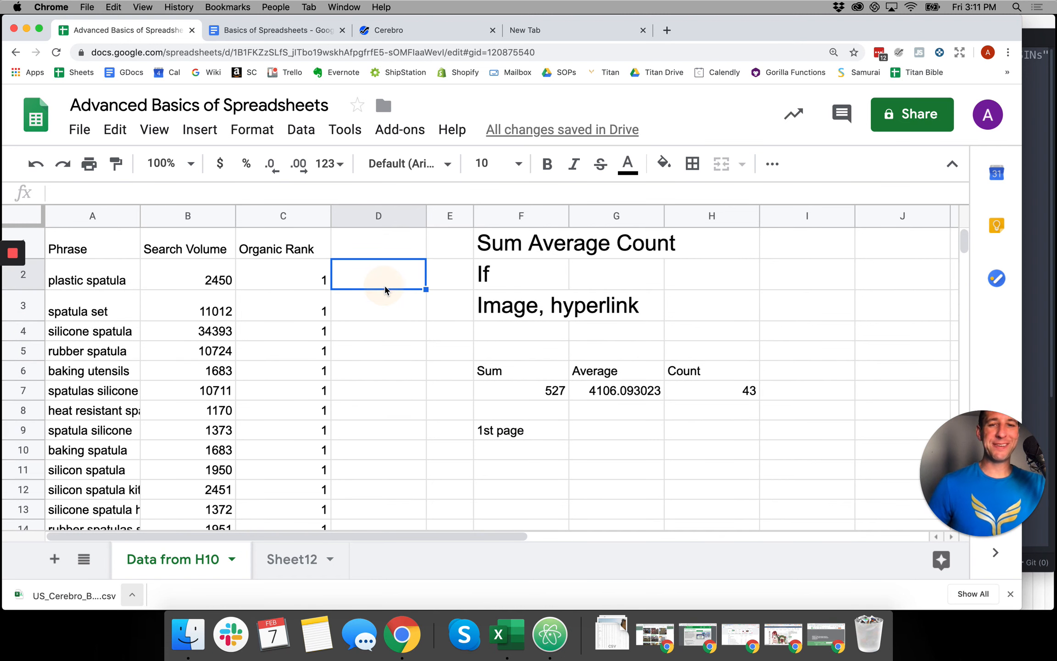
click(383, 245)
text(PAge)
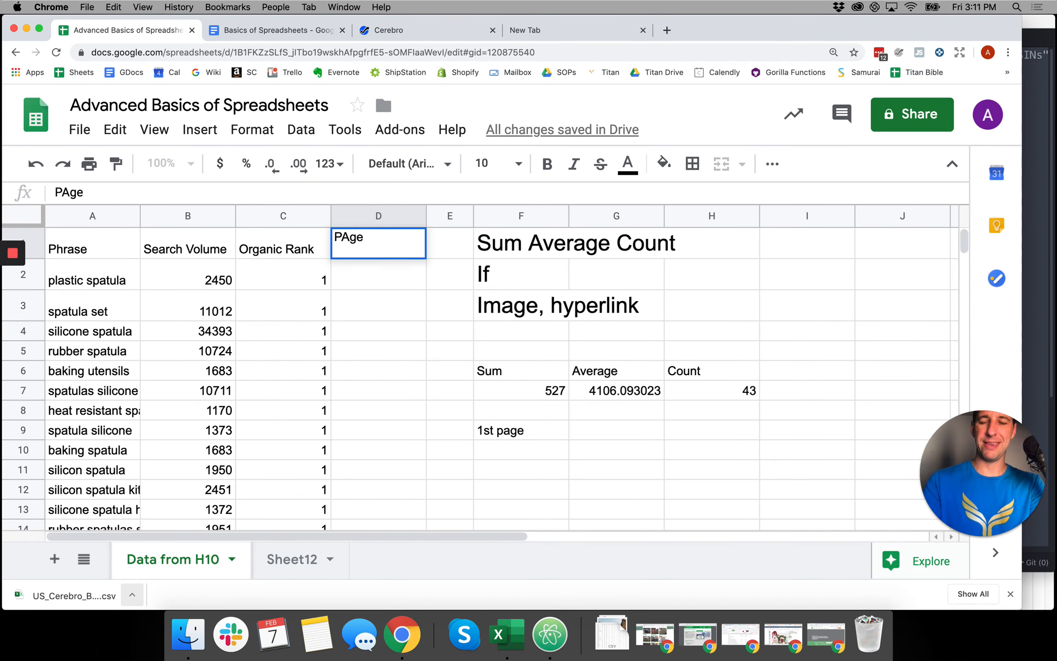
key(BackSpace)
key(BackSpace)
key(BackSpace)
text(age)
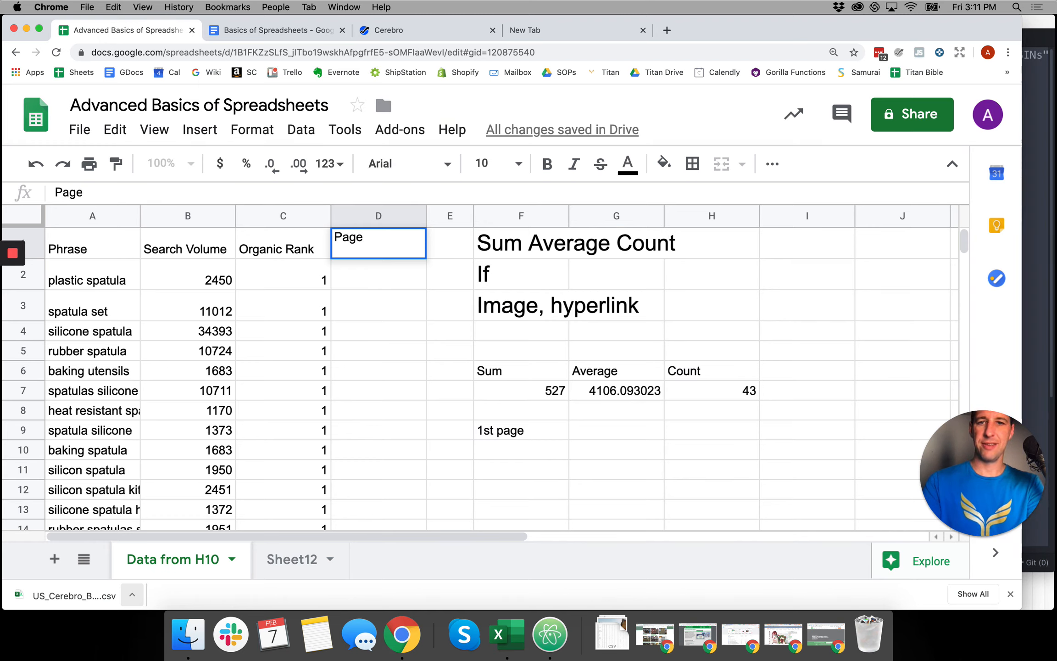
key(BackSpace)
key(BackSpace)
key(BackSpace)
key(BackSpace)
text(1)
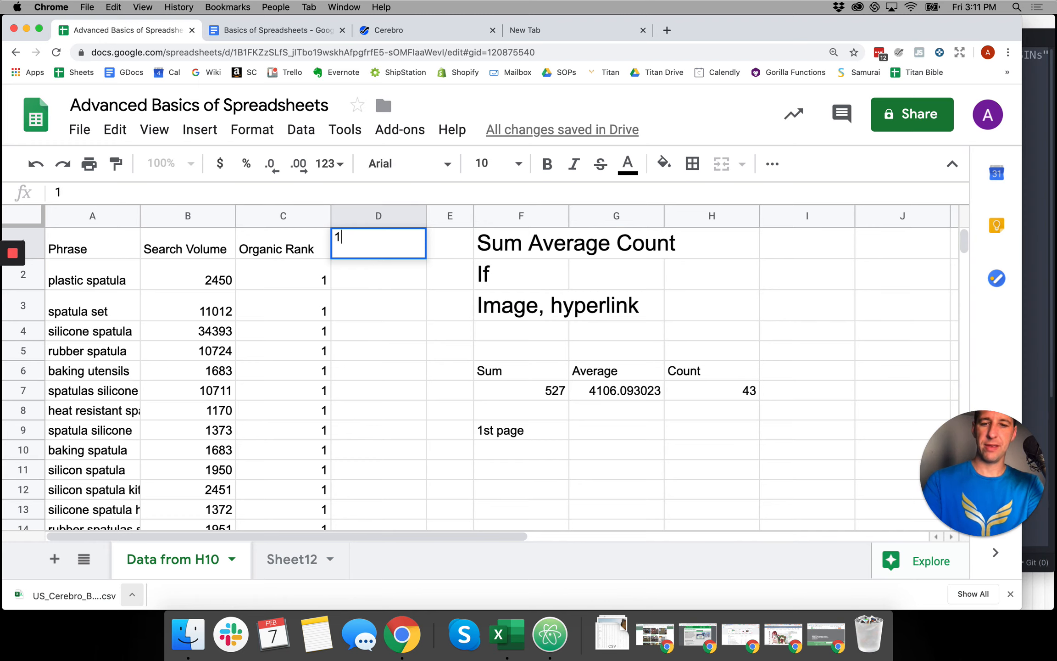
text(st page?)
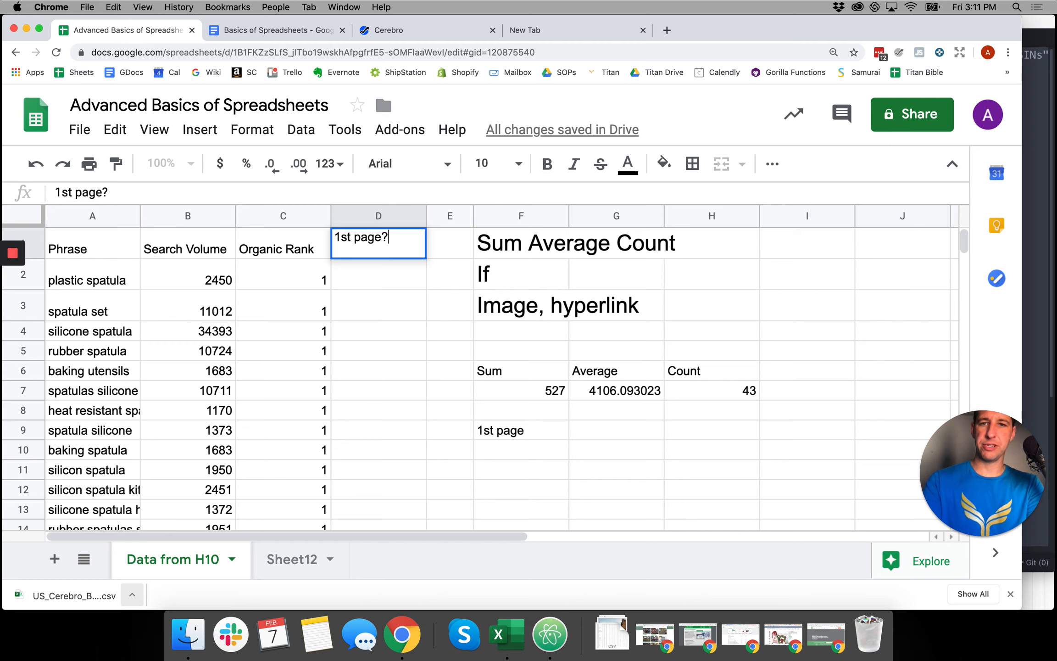
key(Return)
Step: Start an IF formula in D2 that tests whether C2 is less than 25 and returns "1st Pg" when true
text(=if()
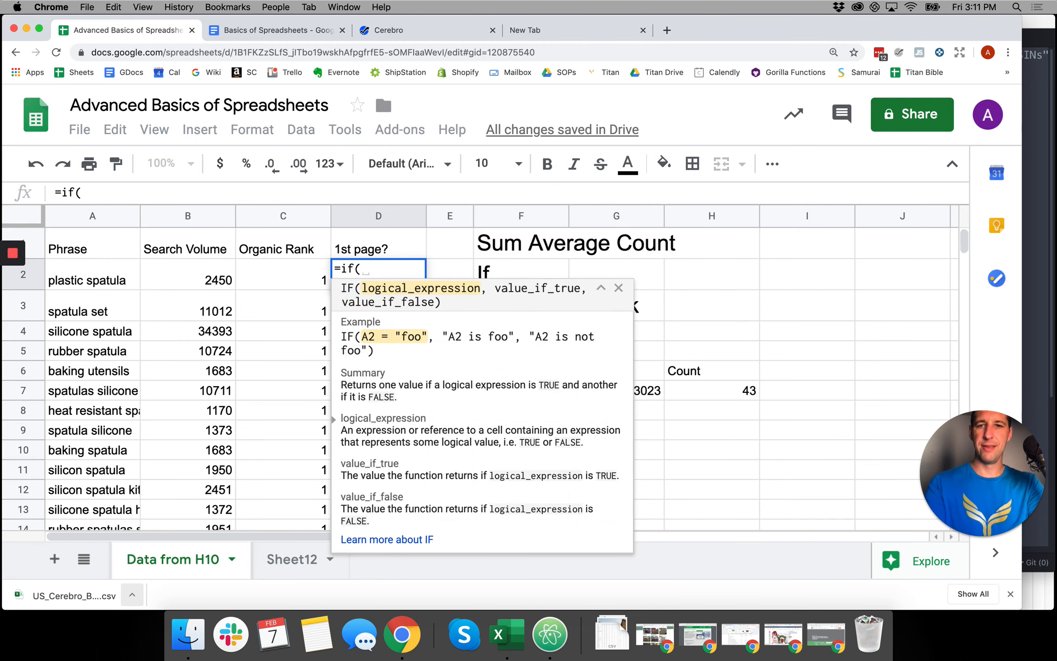
key(Left)
text(<)
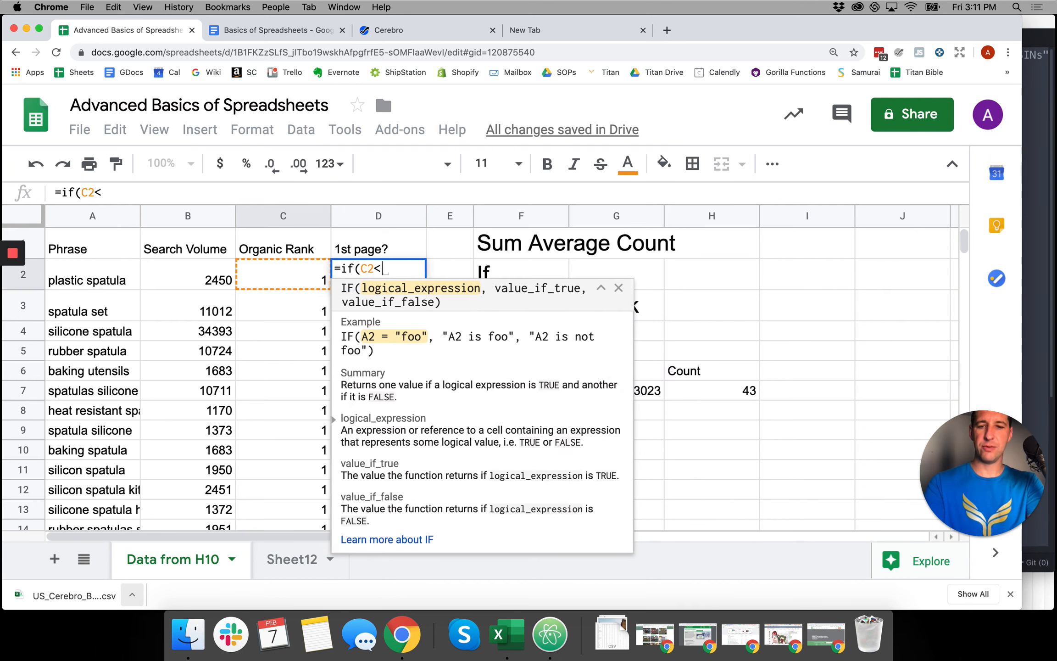
text(25,)
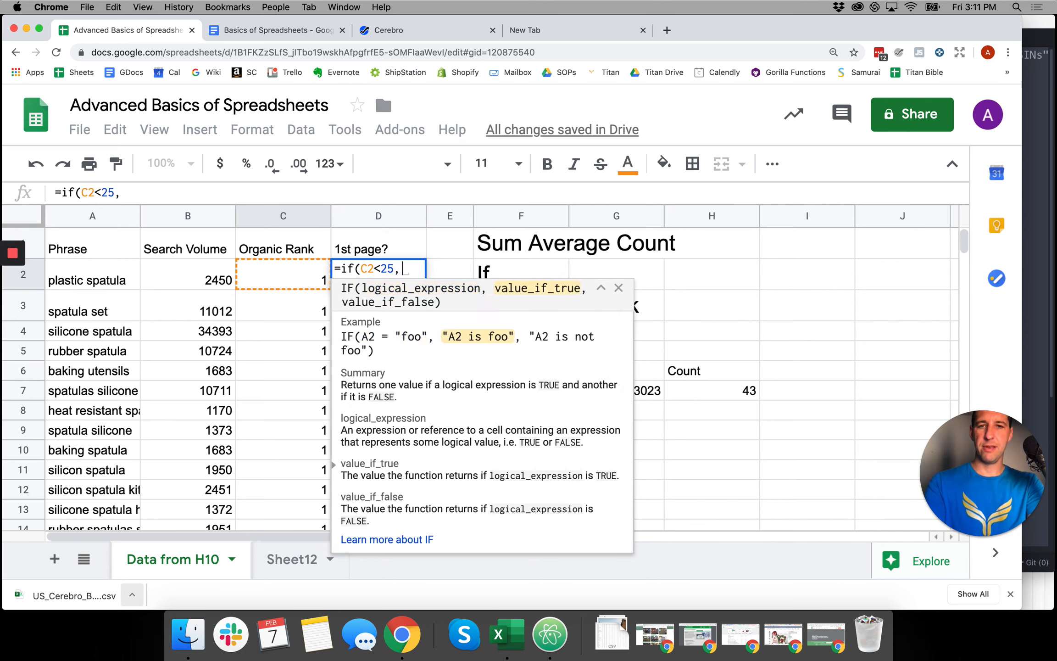
text("1s)
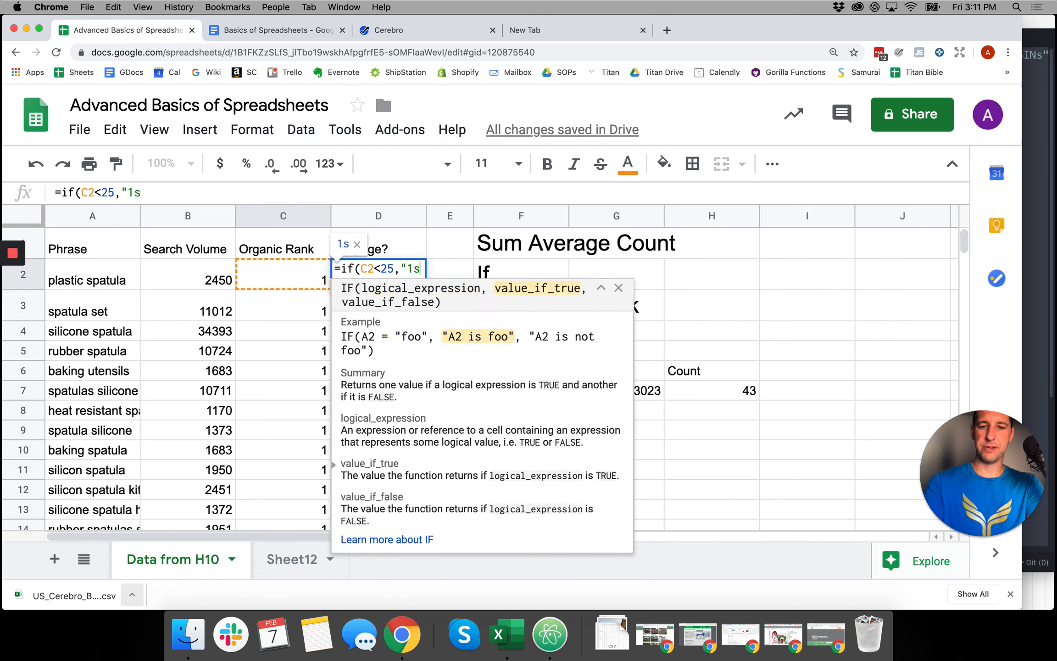
text(t Pg,)
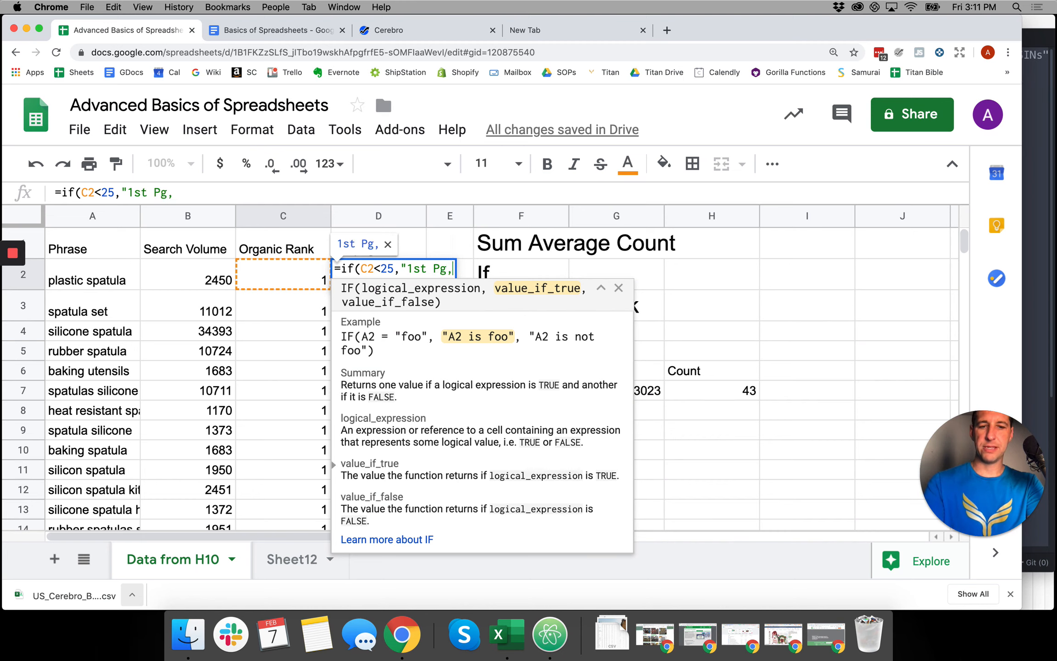
key(BackSpace)
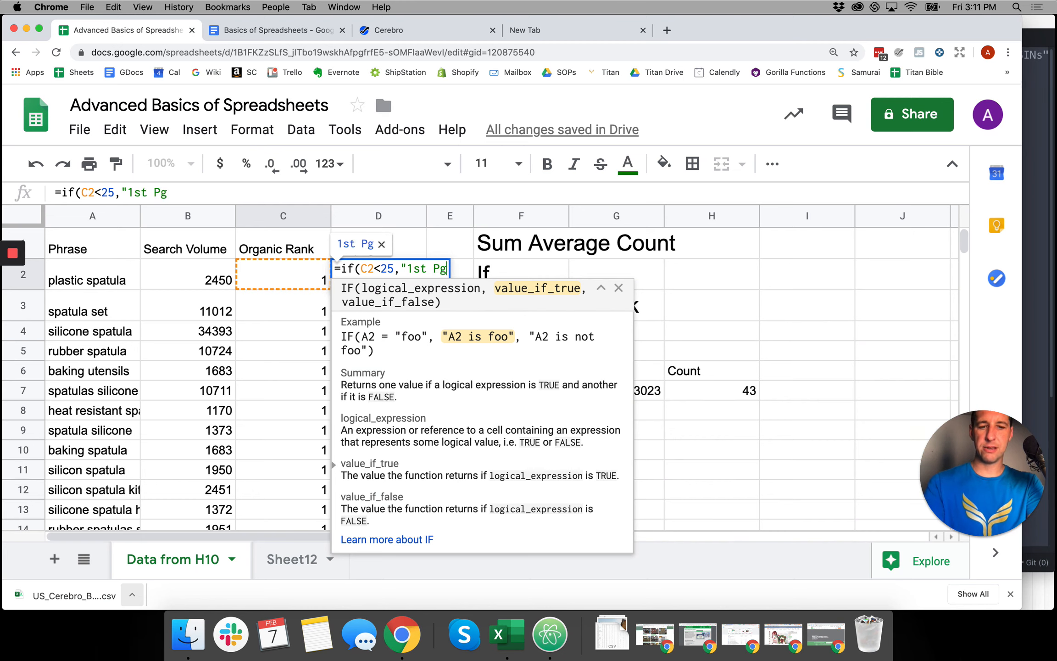
text(",")
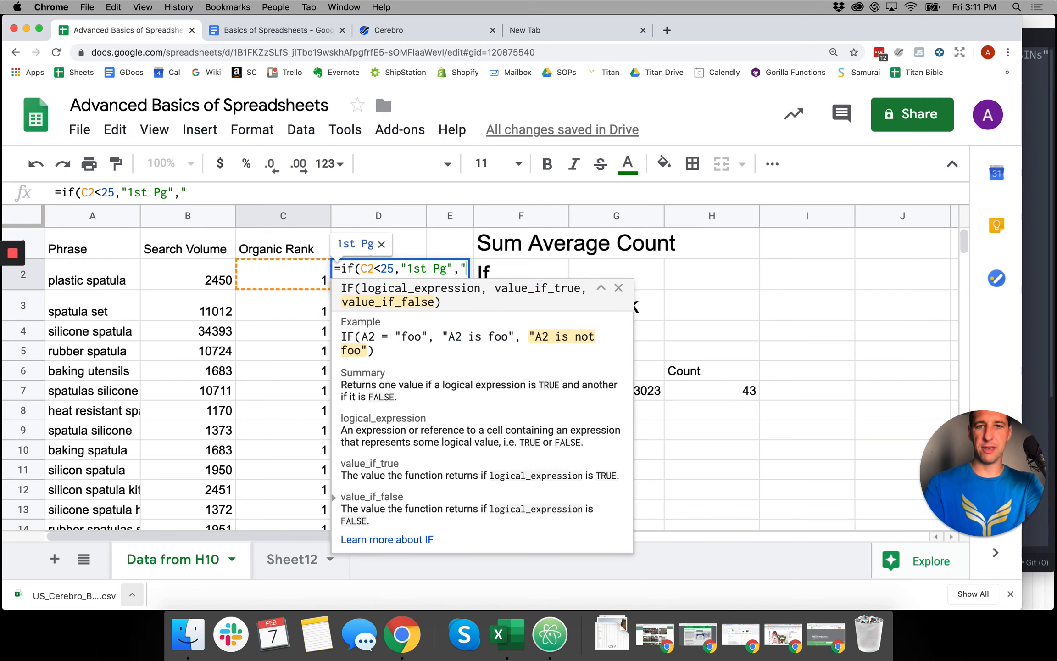
Step: Complete the D2 formula so it returns "2nd Page +" when the test is false
text(no)
key(BackSpace)
key(BackSpace)
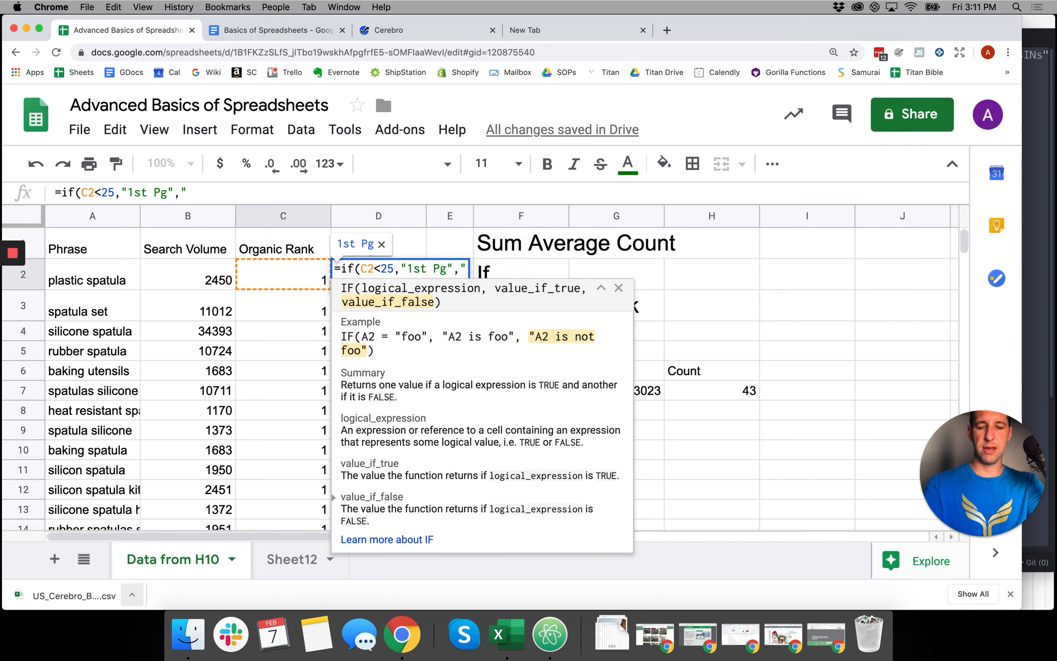
text(N)
key(BackSpace)
text(2)
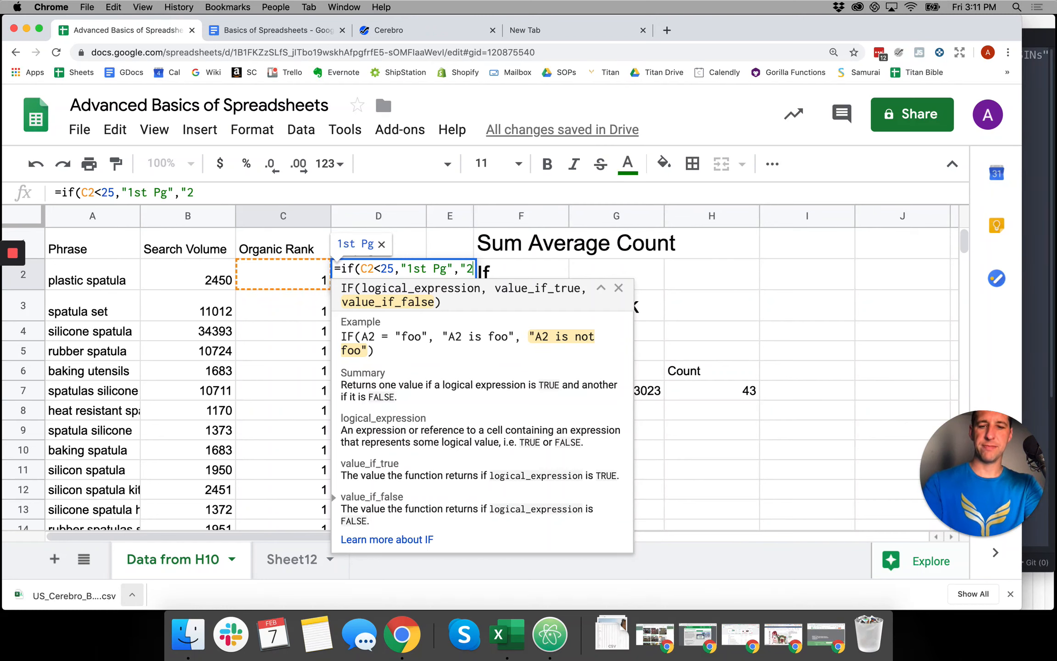
text(nd PAge)
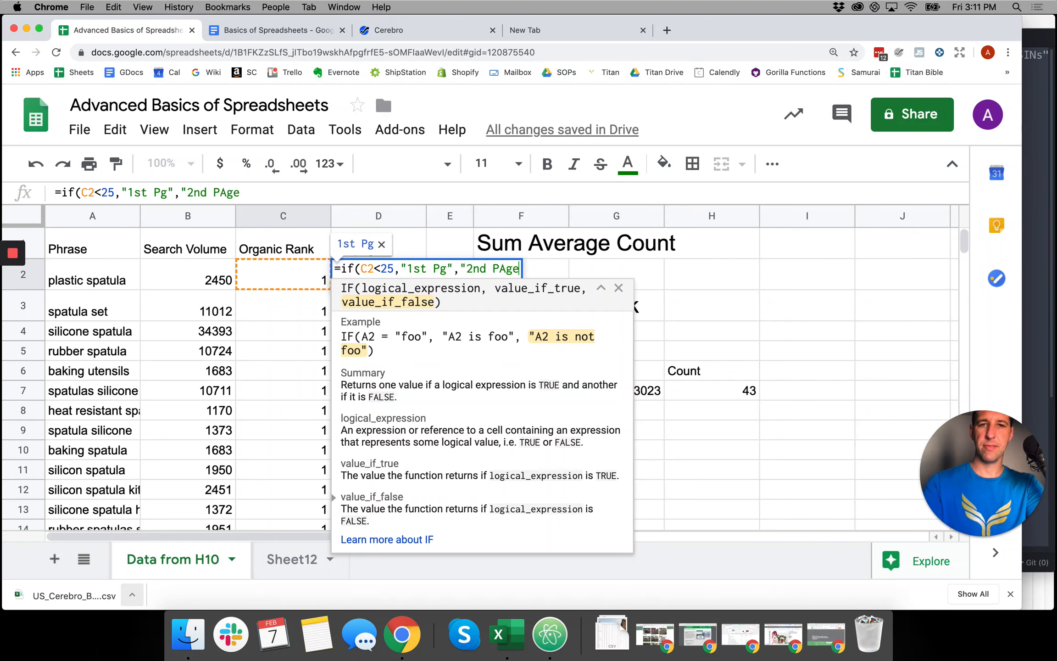
key(BackSpace)
key(BackSpace)
key(BackSpace)
text(age +"))
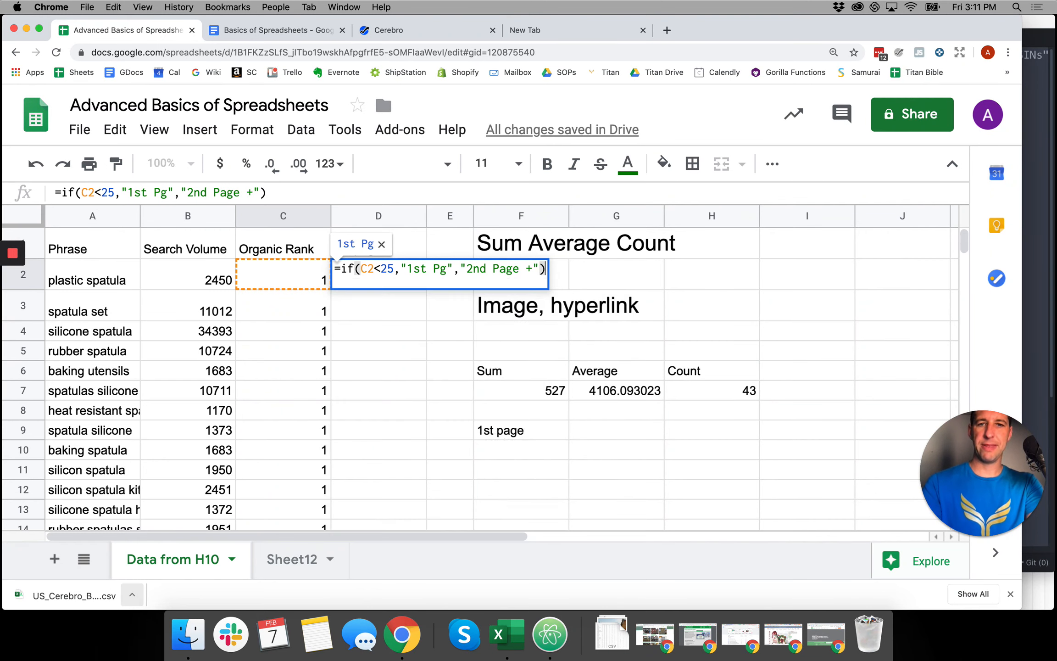
key(Return)
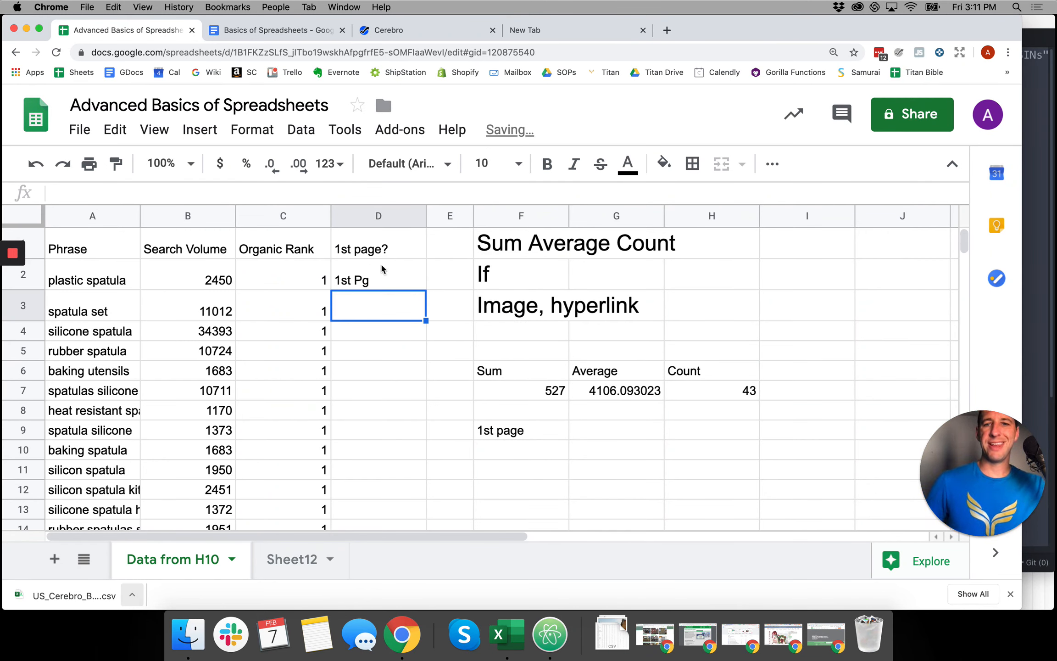
Step: Fill the IF formula from D2 down column D through row 36
click(382, 264)
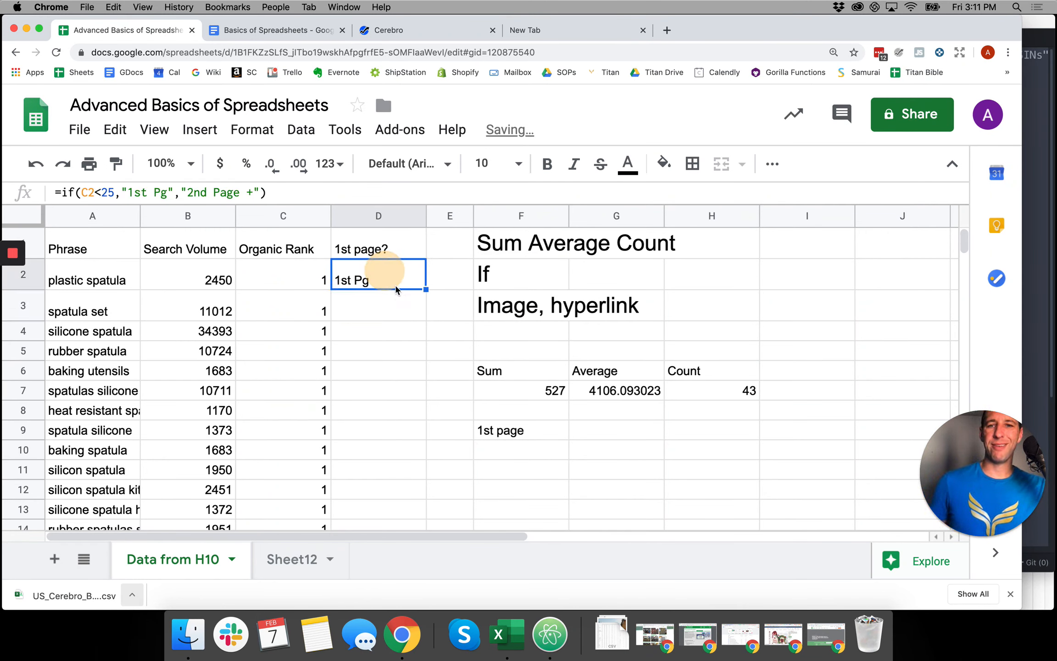
click(427, 291)
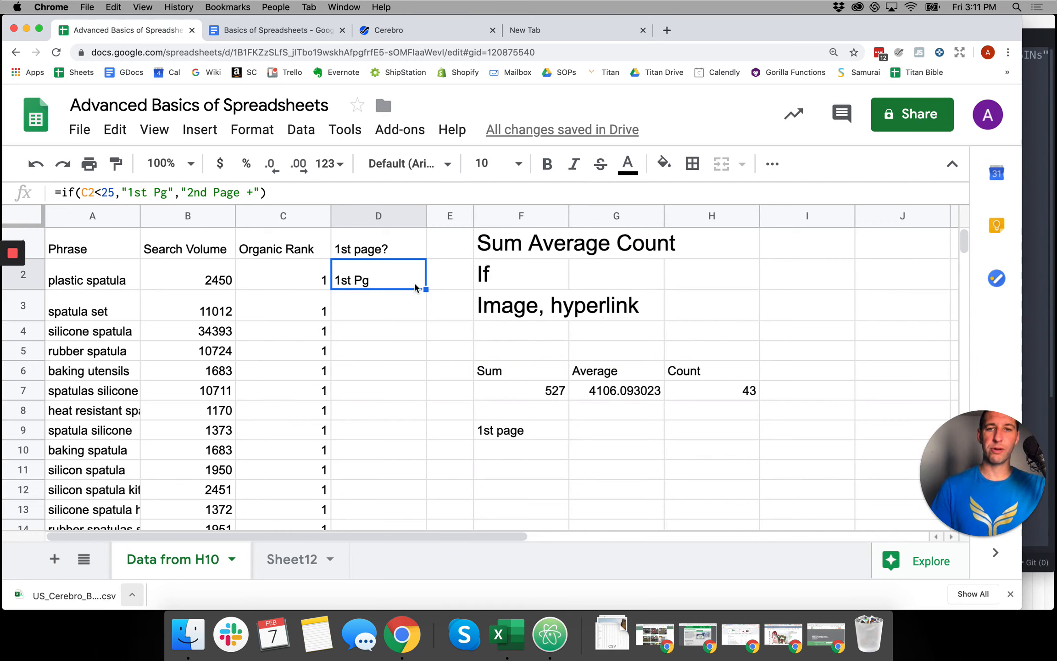
drag(426, 289, 411, 465)
scroll(413, 321, down, 2)
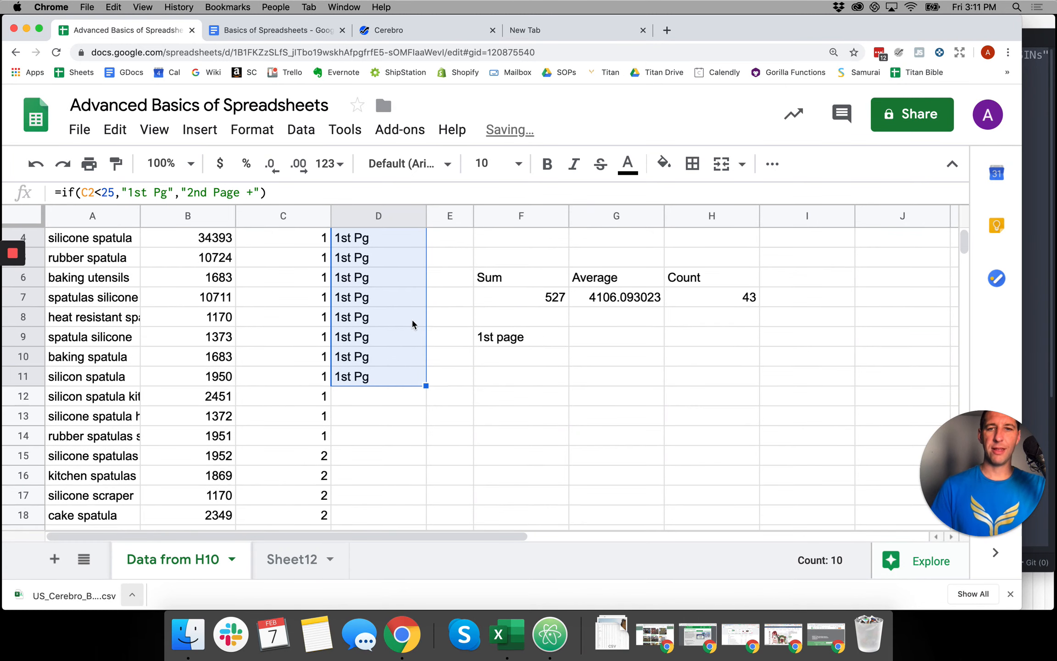
drag(426, 386, 406, 397)
click(483, 398)
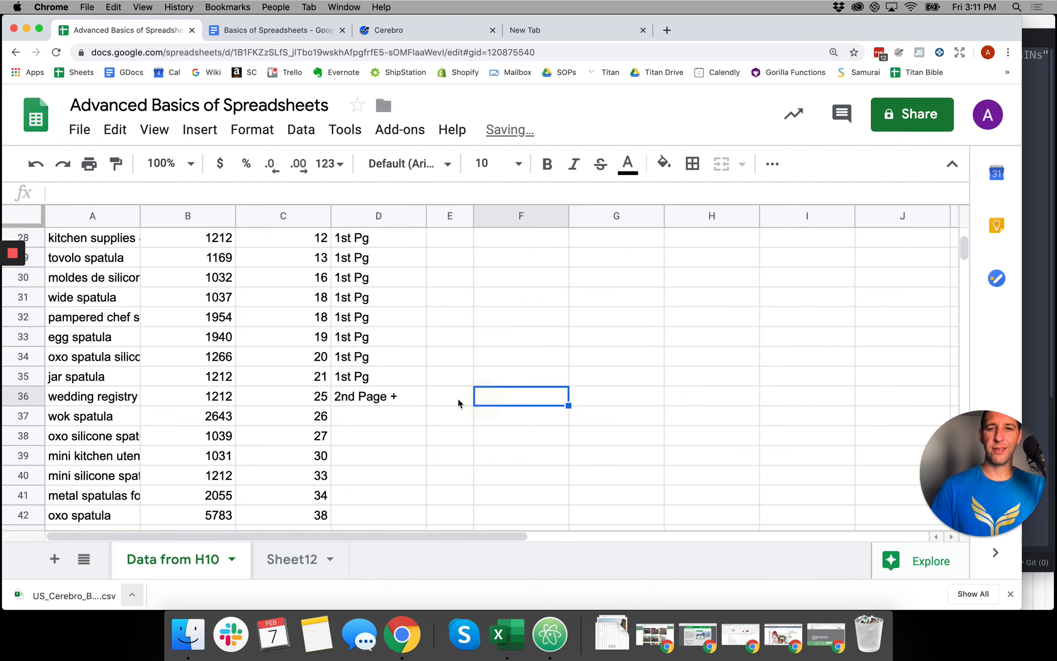
Step: Clear the formula from D36
click(376, 376)
click(400, 394)
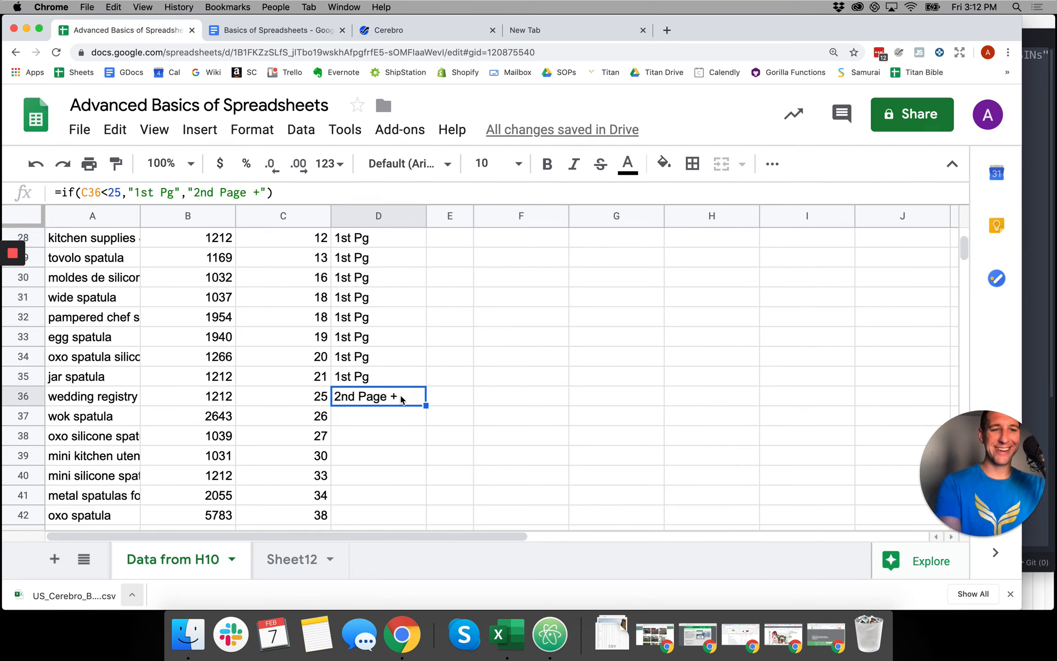
key(Delete)
Step: Fill the IF formula from D35 down to D44, the last row of keyword data
click(391, 382)
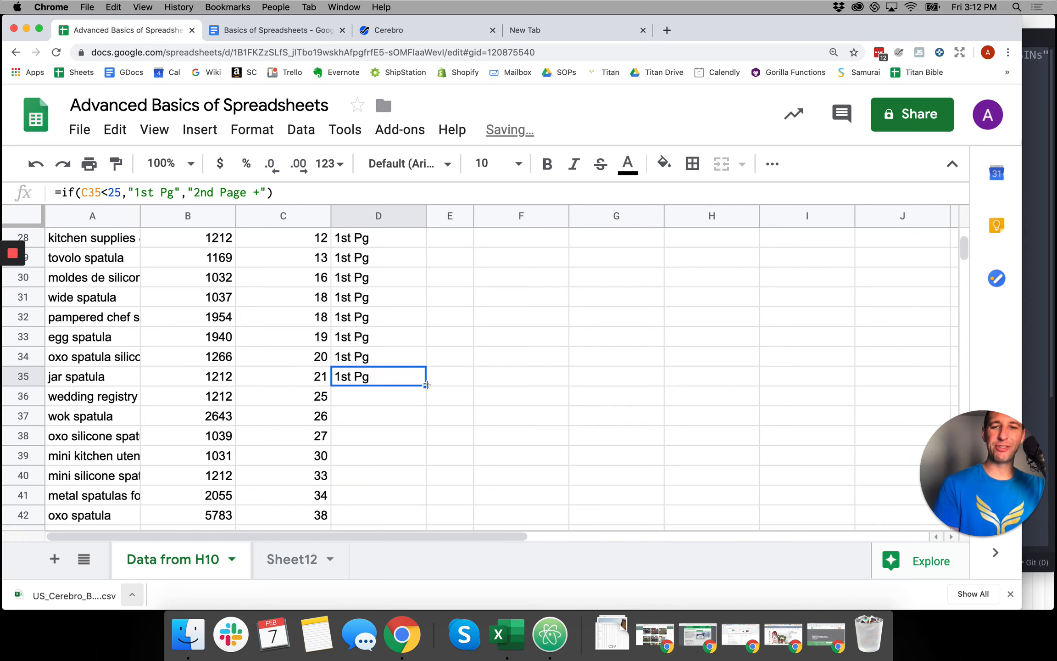
drag(328, 397, 312, 495)
scroll(382, 403, down, 1)
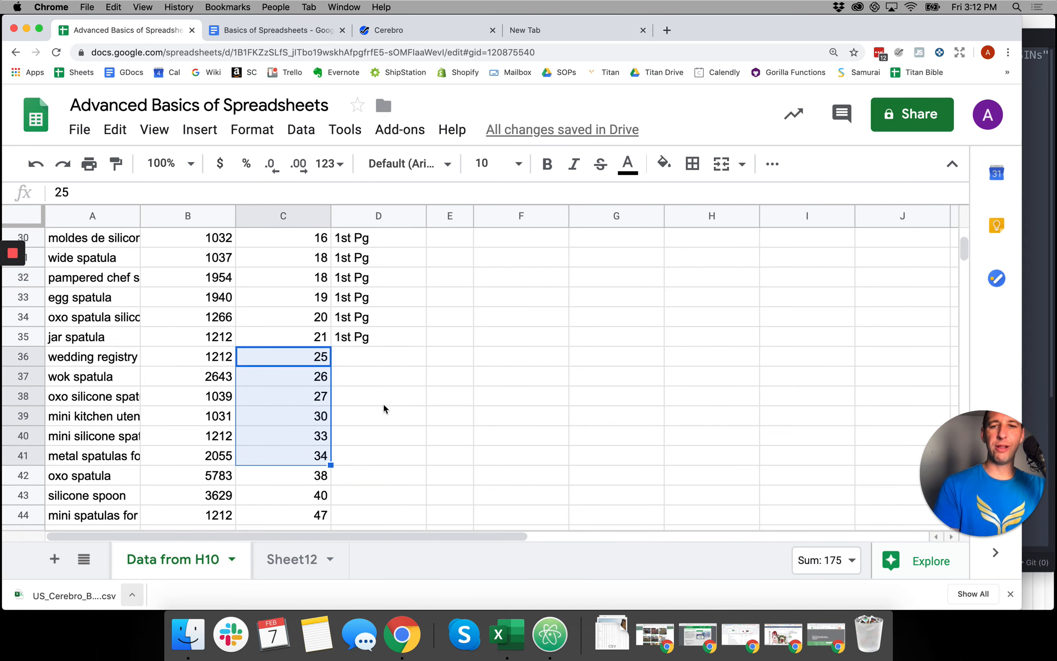
scroll(381, 396, down, 1)
click(379, 395)
drag(318, 337, 317, 436)
click(384, 380)
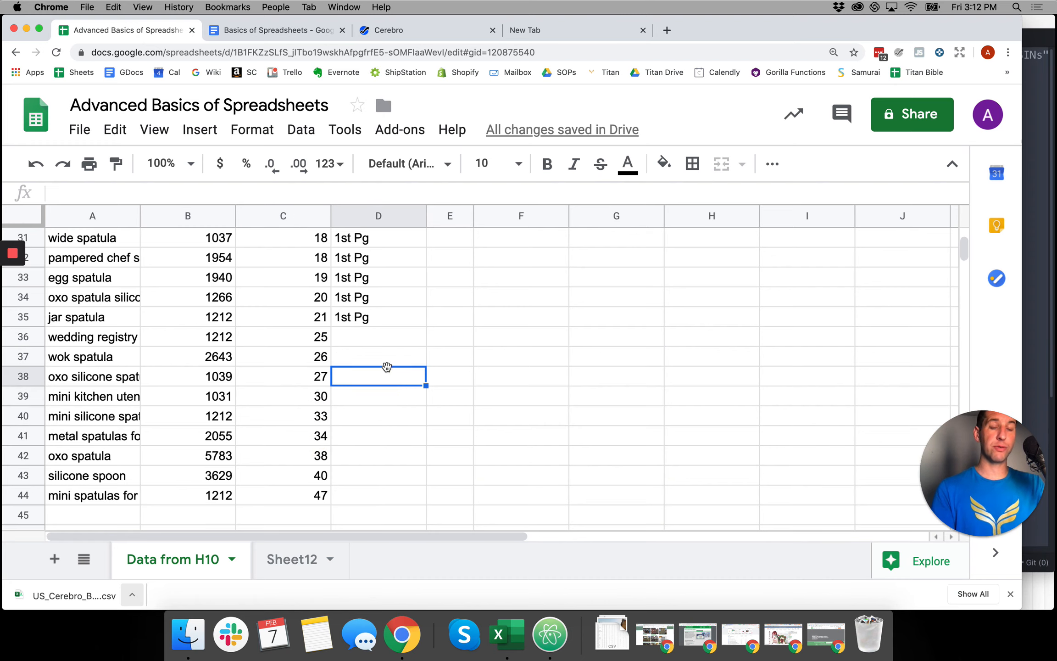
click(377, 318)
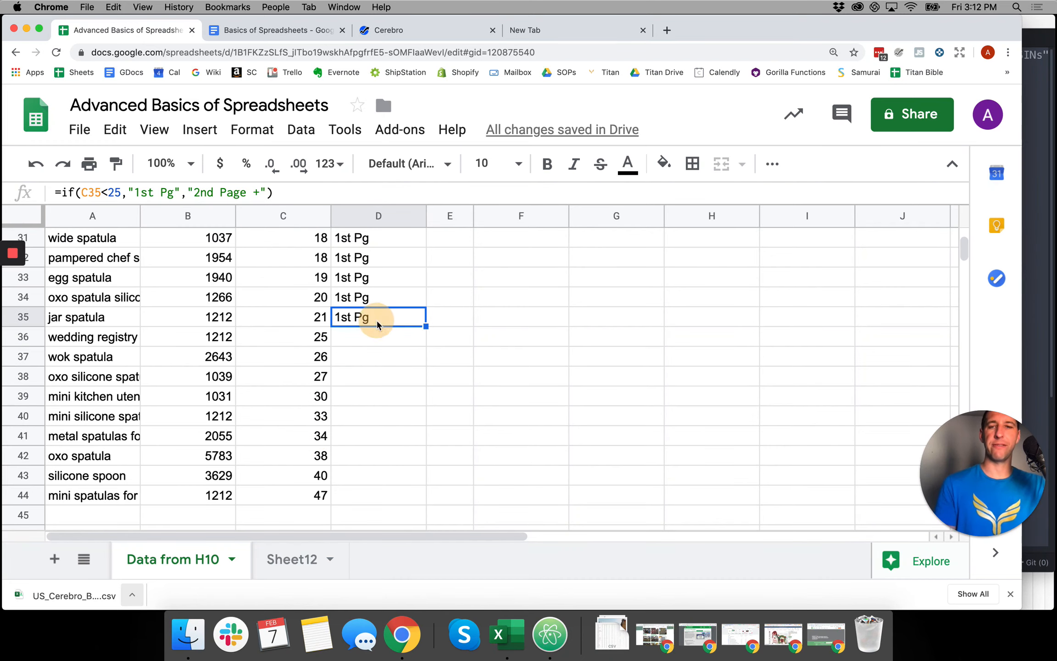
drag(425, 326, 420, 495)
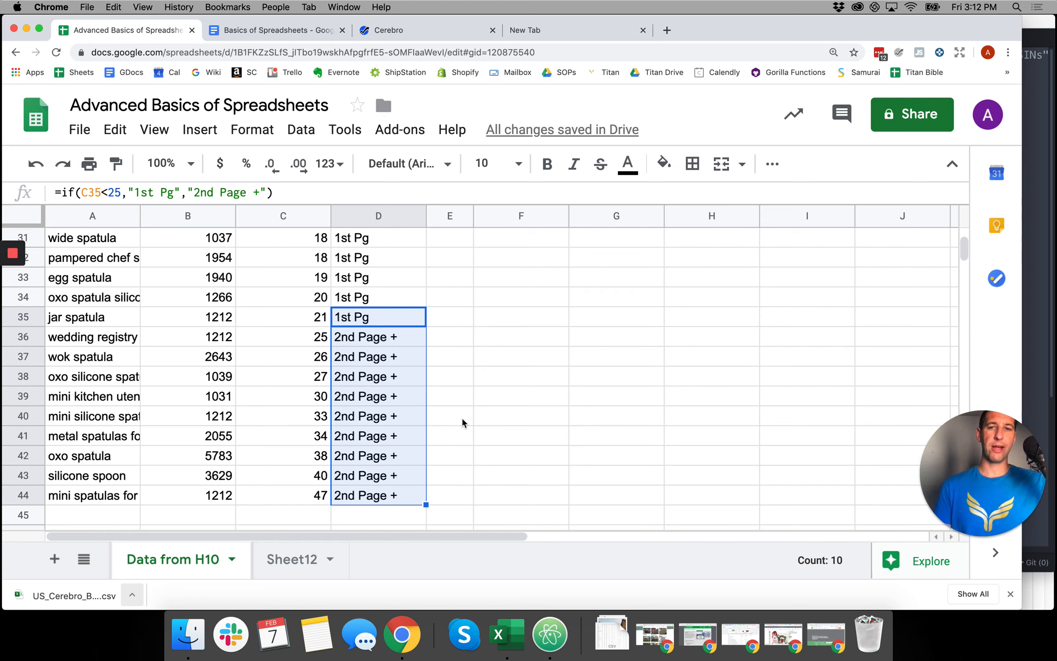
click(451, 345)
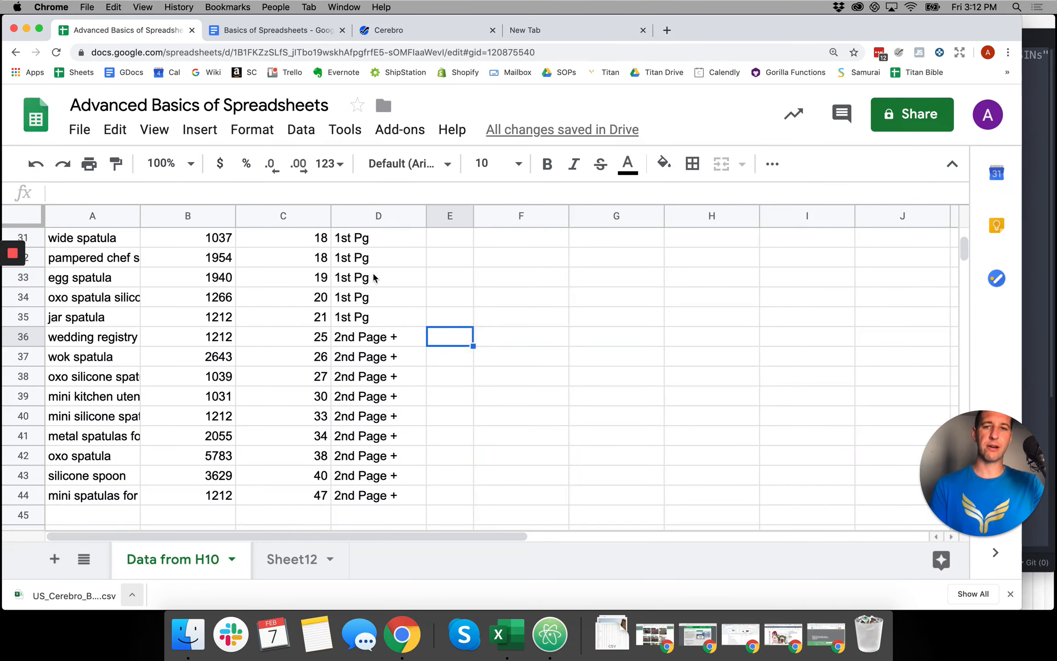
drag(380, 275, 386, 387)
scroll(378, 314, up, 3)
scroll(390, 378, down, 2)
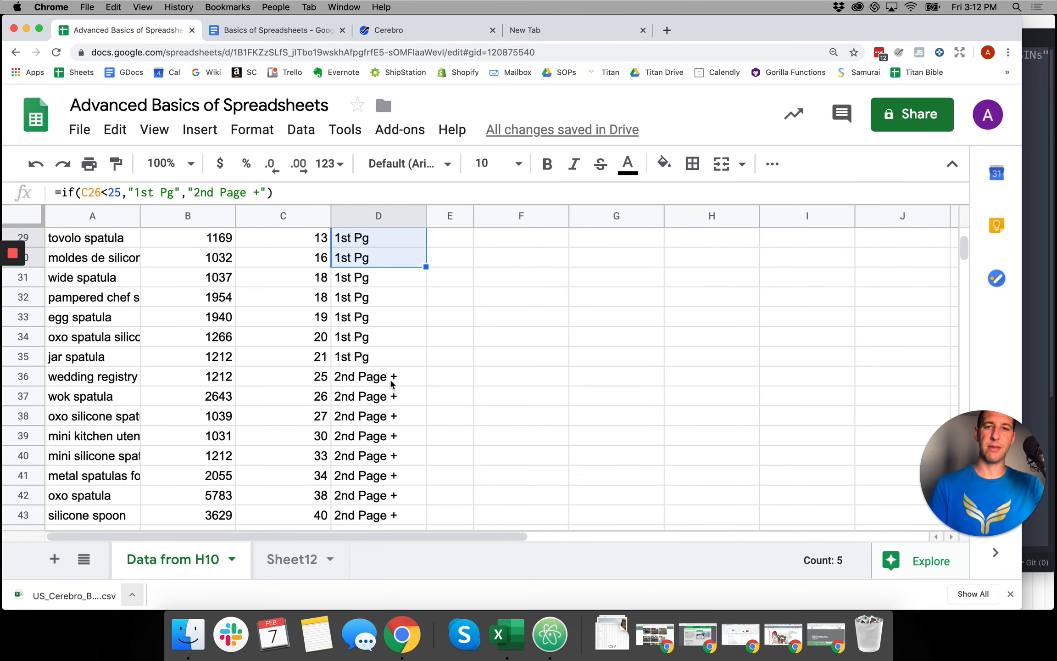
Step: Change the D2 formula's test to C2<10 and its true result to "top 10"
scroll(390, 377, up, 10)
click(387, 274)
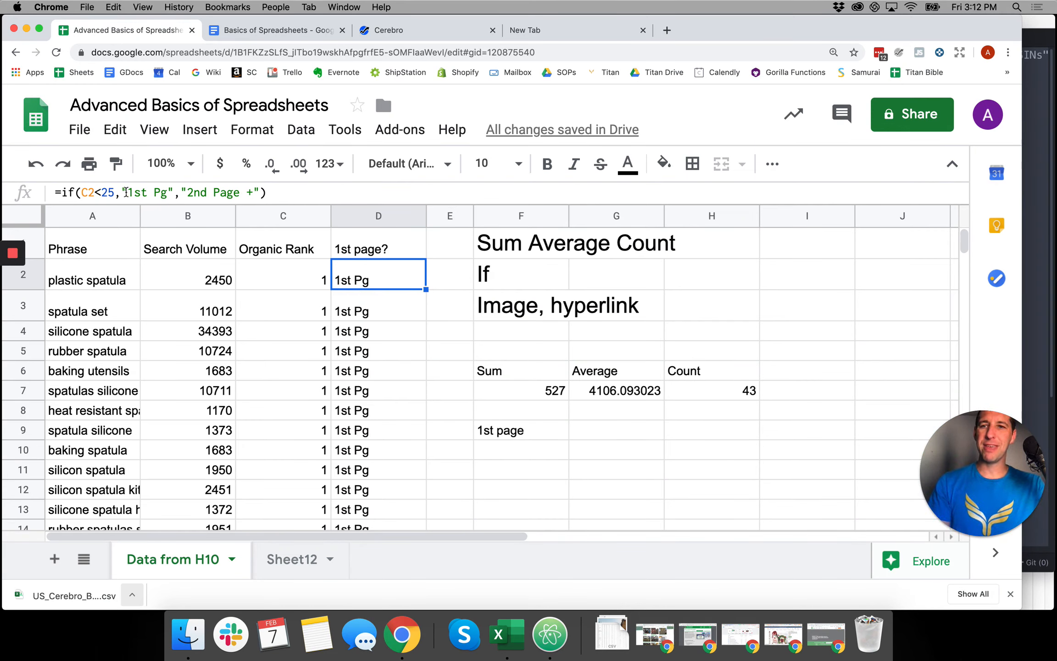
click(112, 192)
double_click(109, 192)
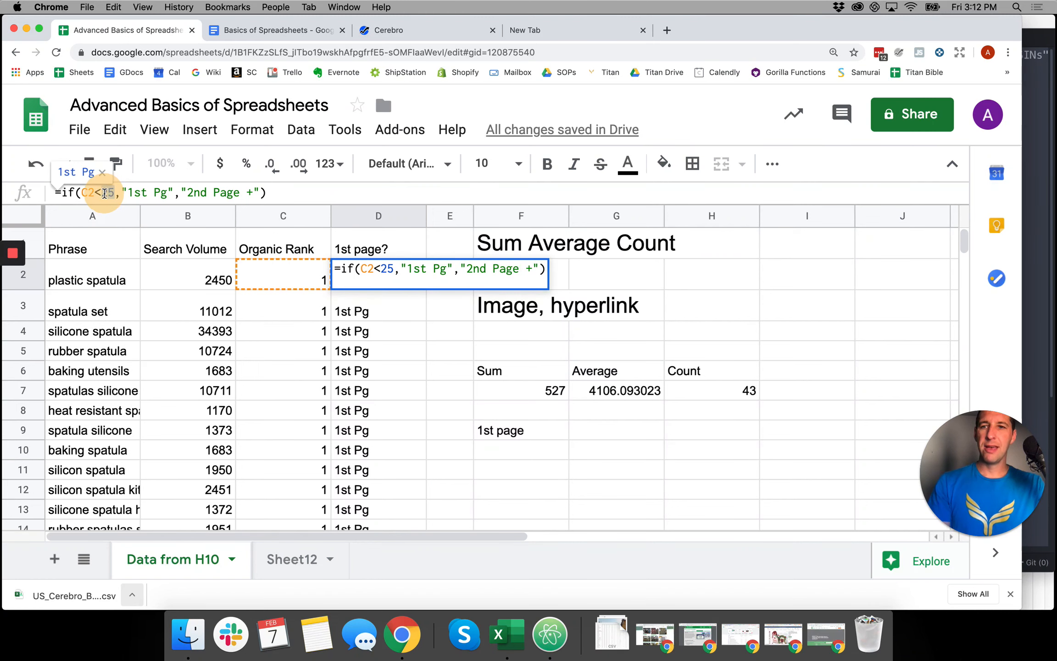
text(10)
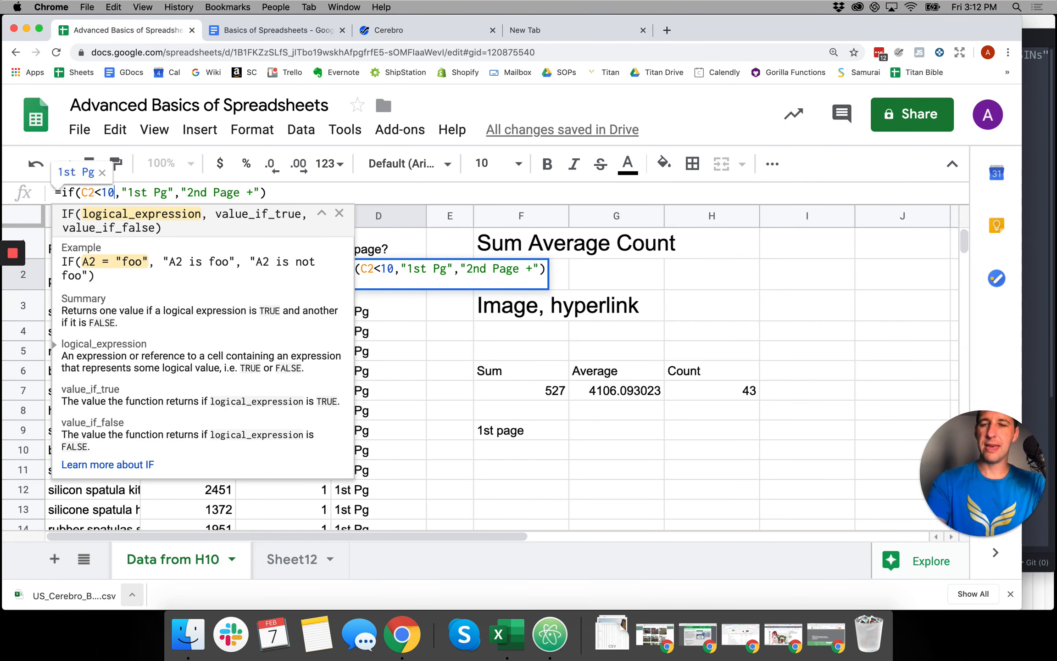
drag(127, 192, 168, 193)
text(top 10)
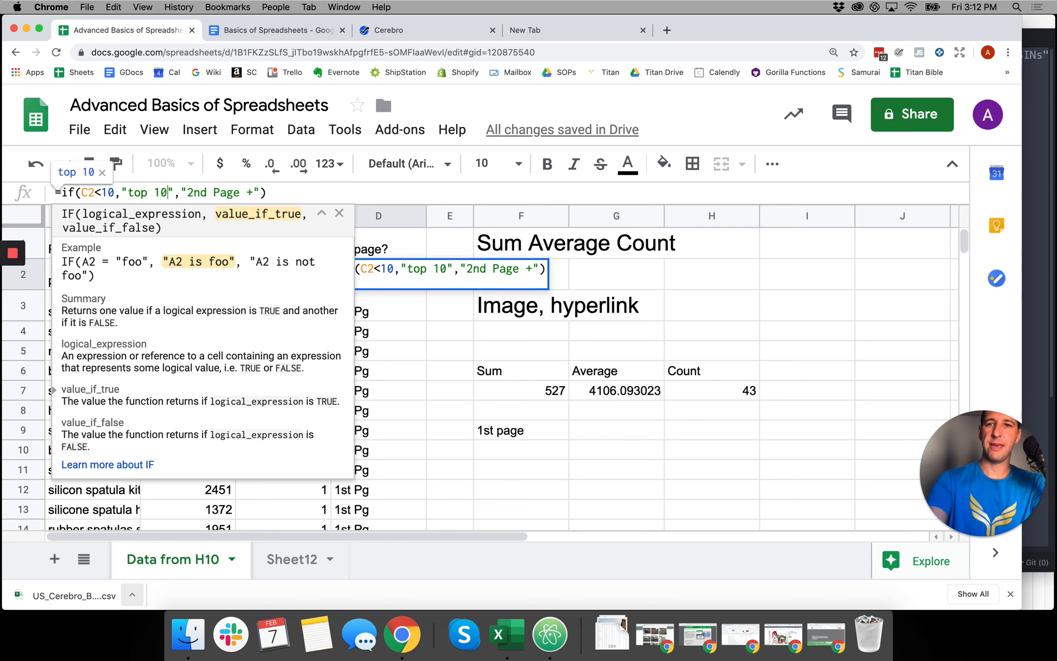
Step: Nest a second IF in D2's false argument that tests c2<25 and returns "1st page" when true
key(Right)
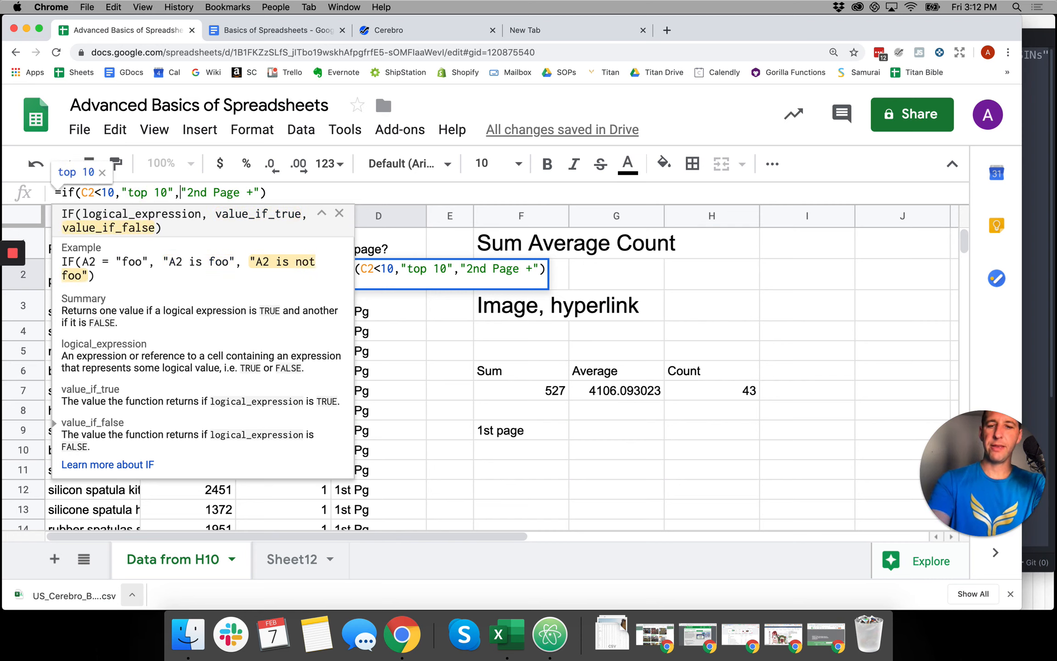
text(if()
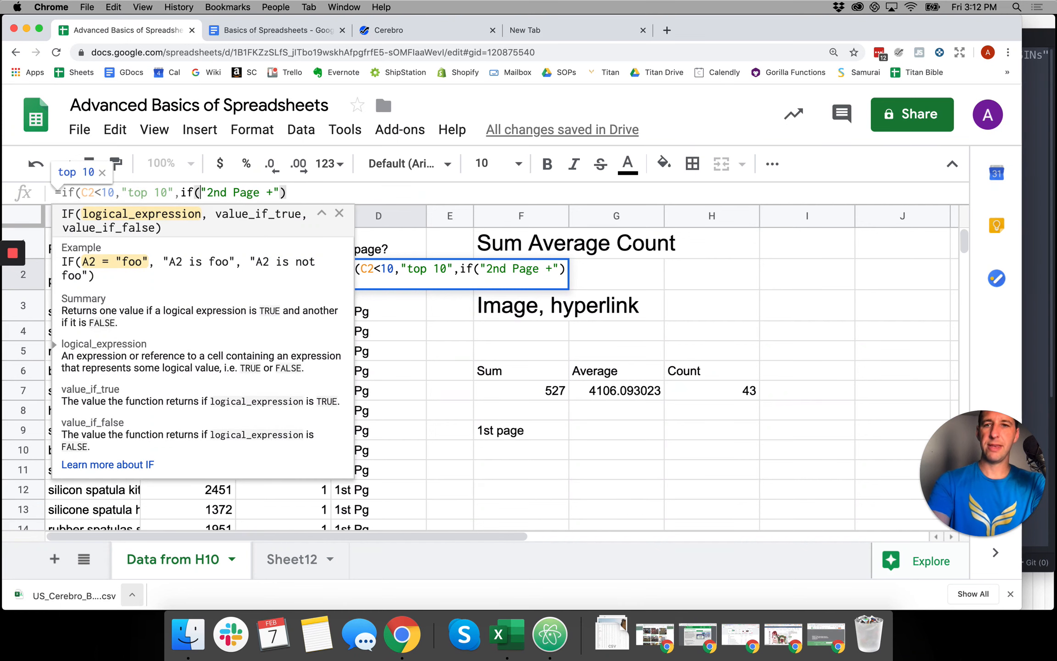
text(<)
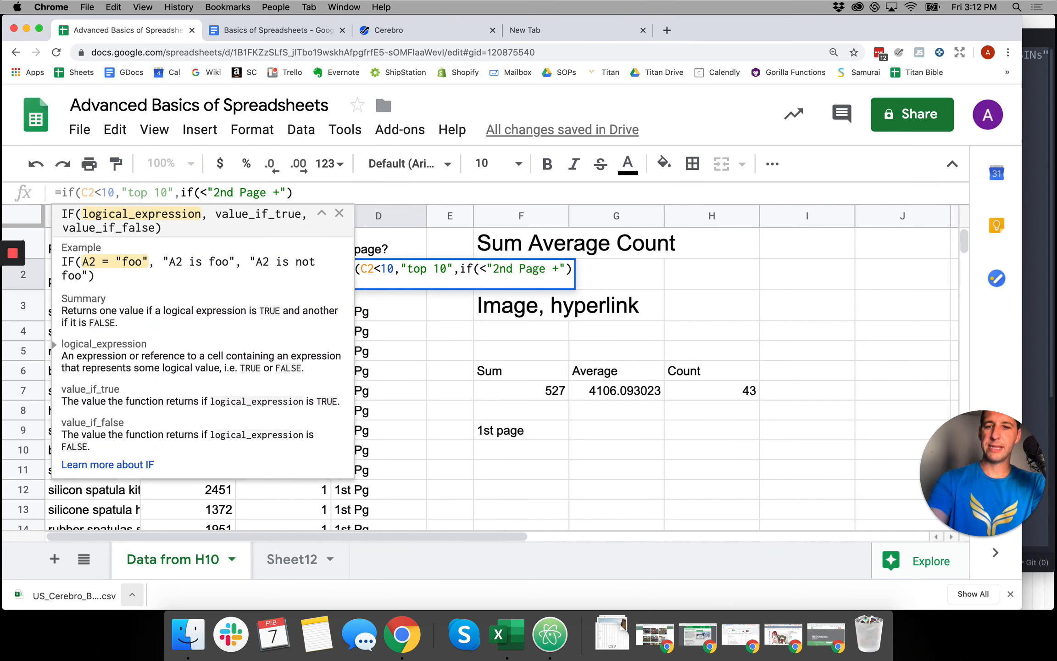
key(BackSpace)
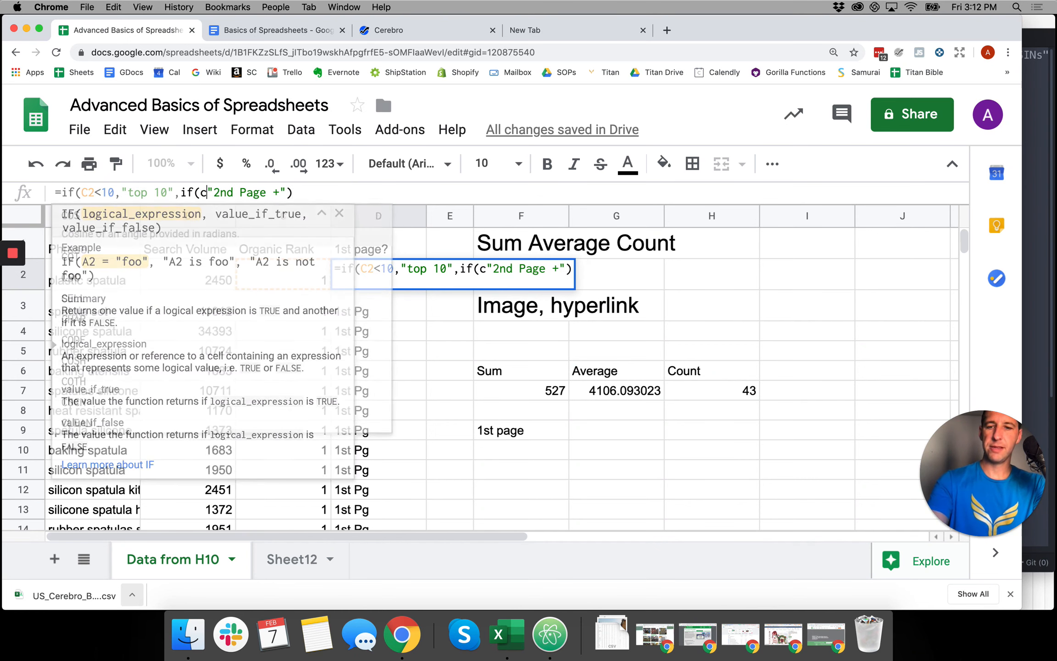
text(c2<25)
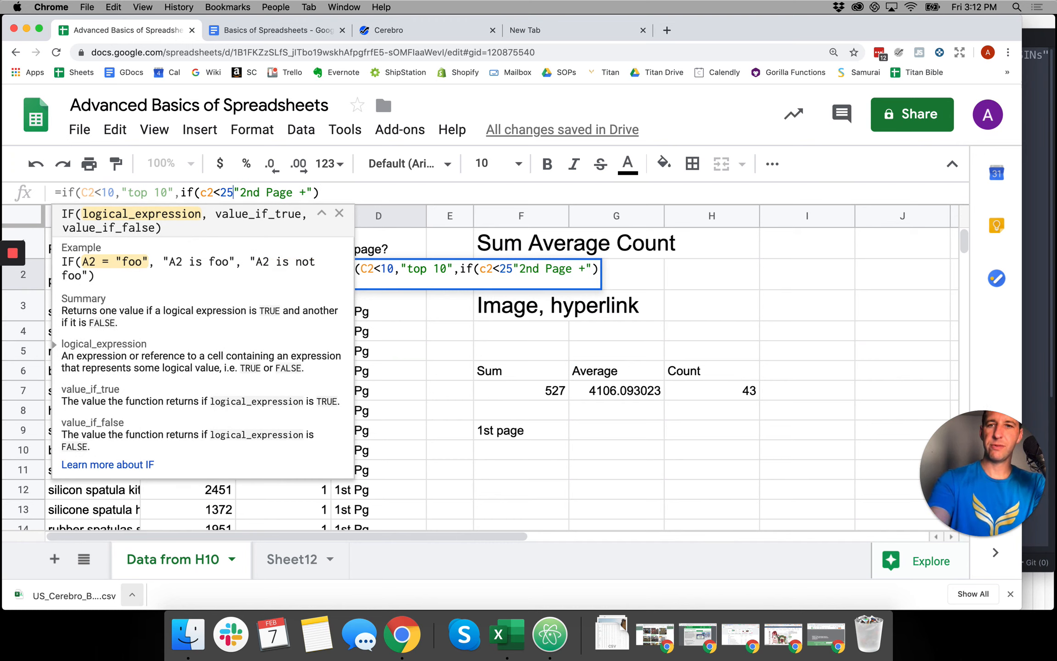
text(,")
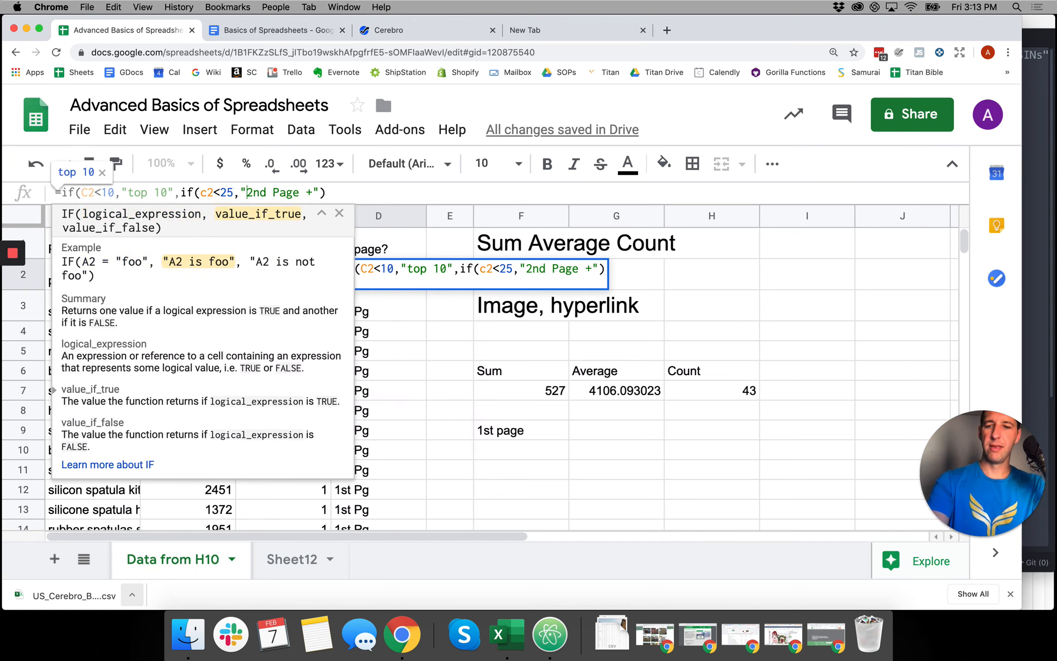
text(1st page")
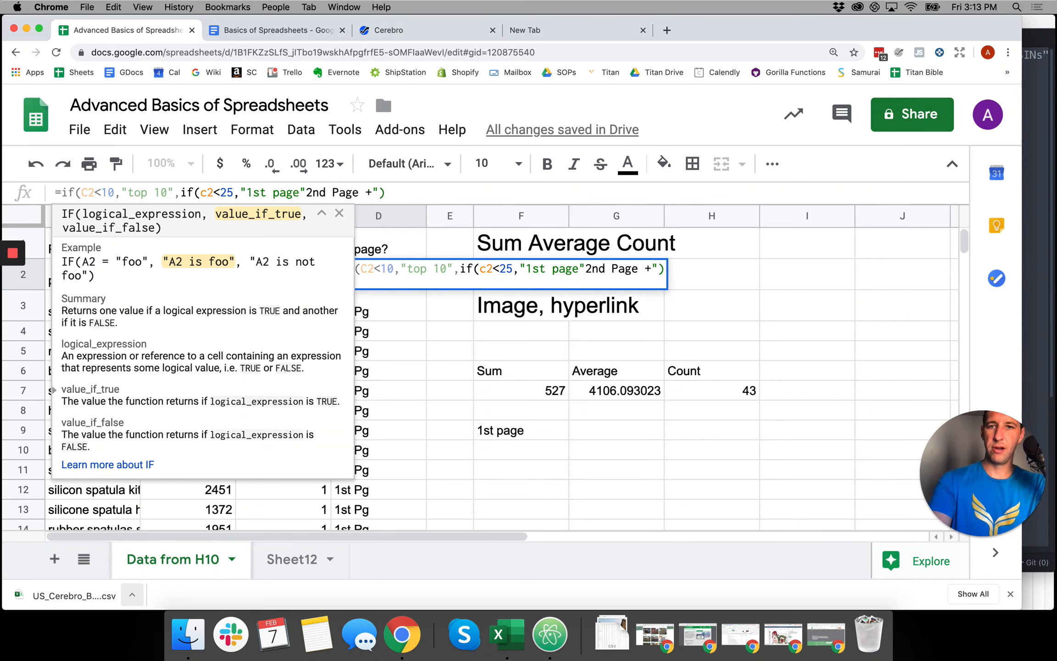
Step: Replace the leftover "2nd Page +" in D2 with "don't care" as the nested IF's false result, and complete the formula
text(,)
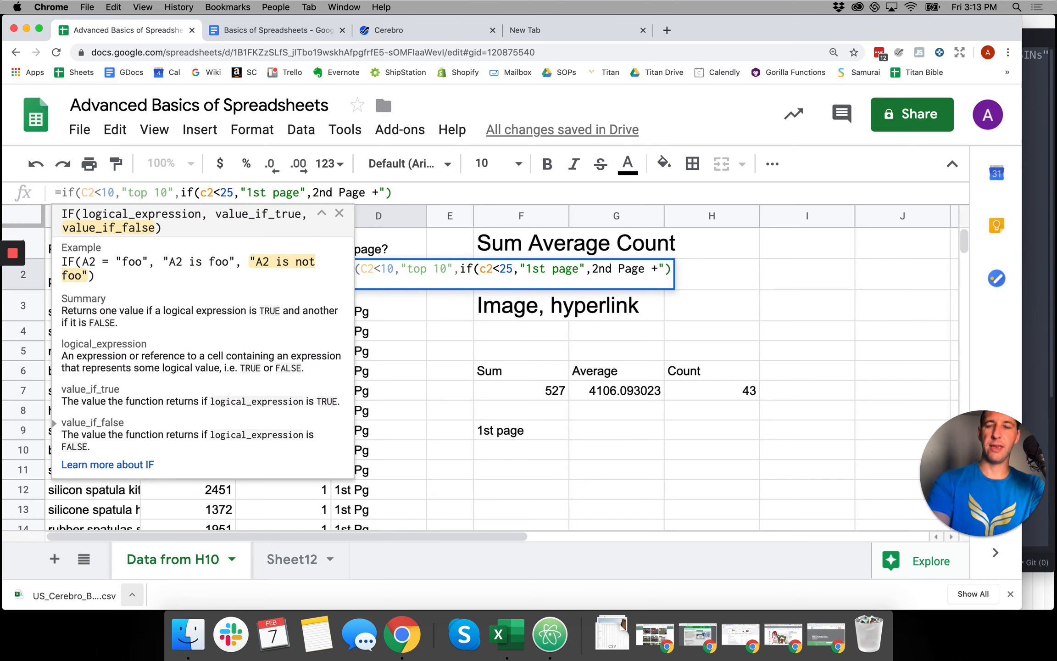
text("don')
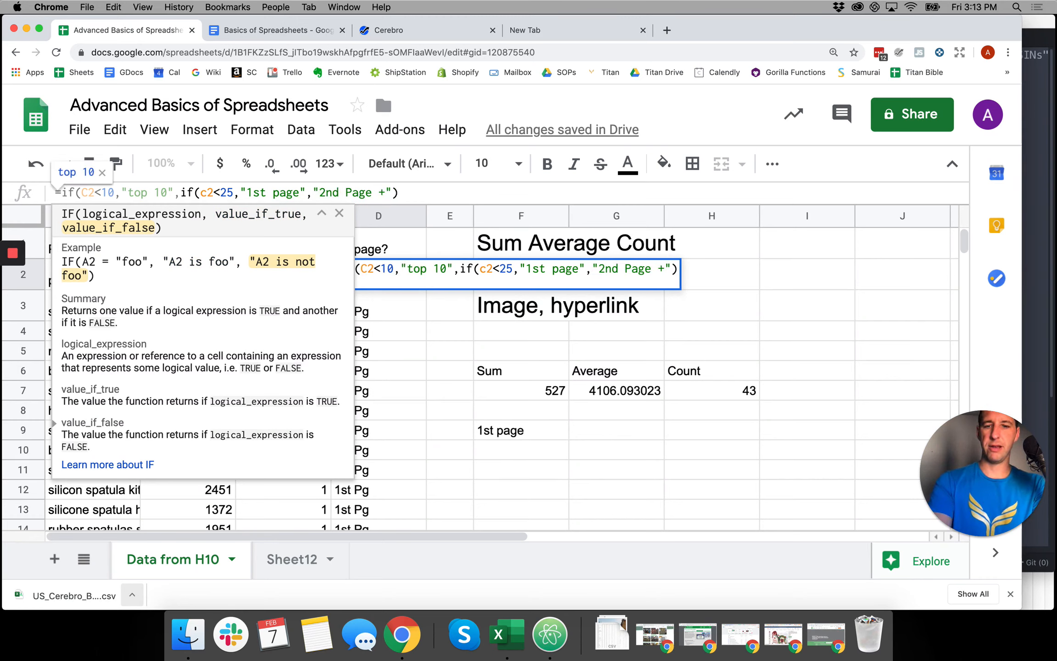
text(t care))
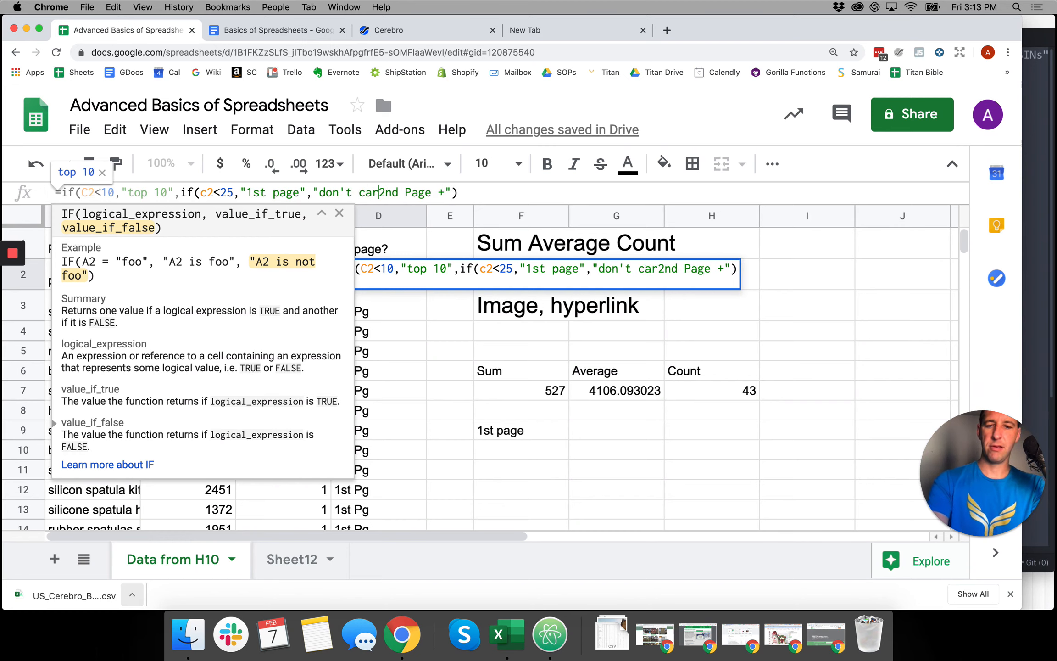
key(shift+Right)
key(shift+Right)
key(shift+Right)
key(shift+Right)
key(shift+Right)
key(shift+Right)
key(shift+Right)
key(shift+Right)
key(shift+Right)
key(shift+Right)
key(shift+Right)
key(shift+Right)
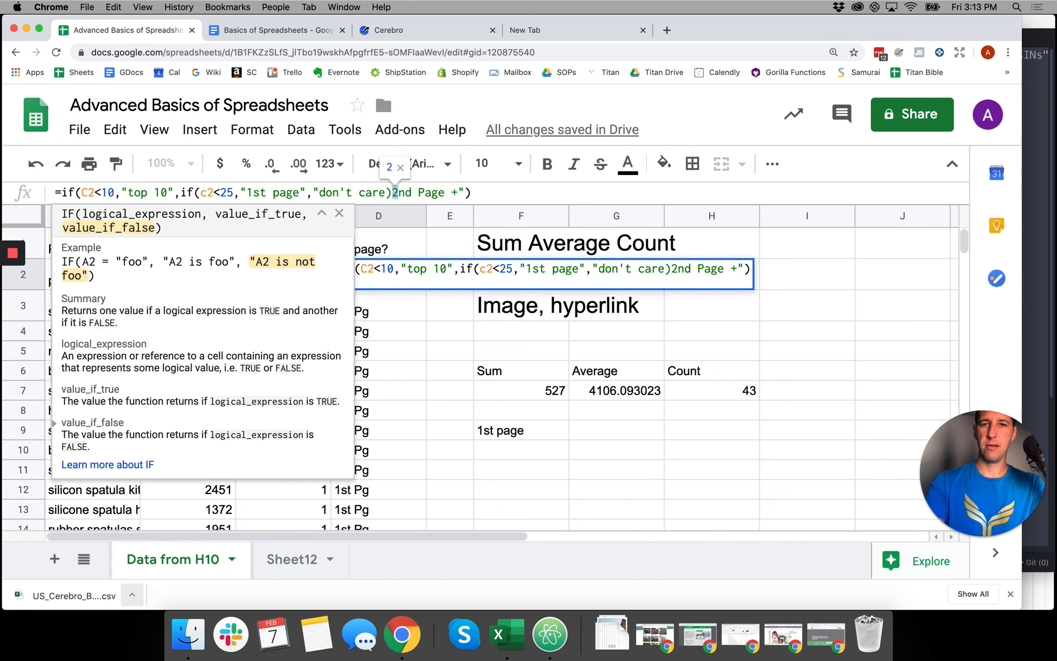
key(BackSpace)
key(BackSpace)
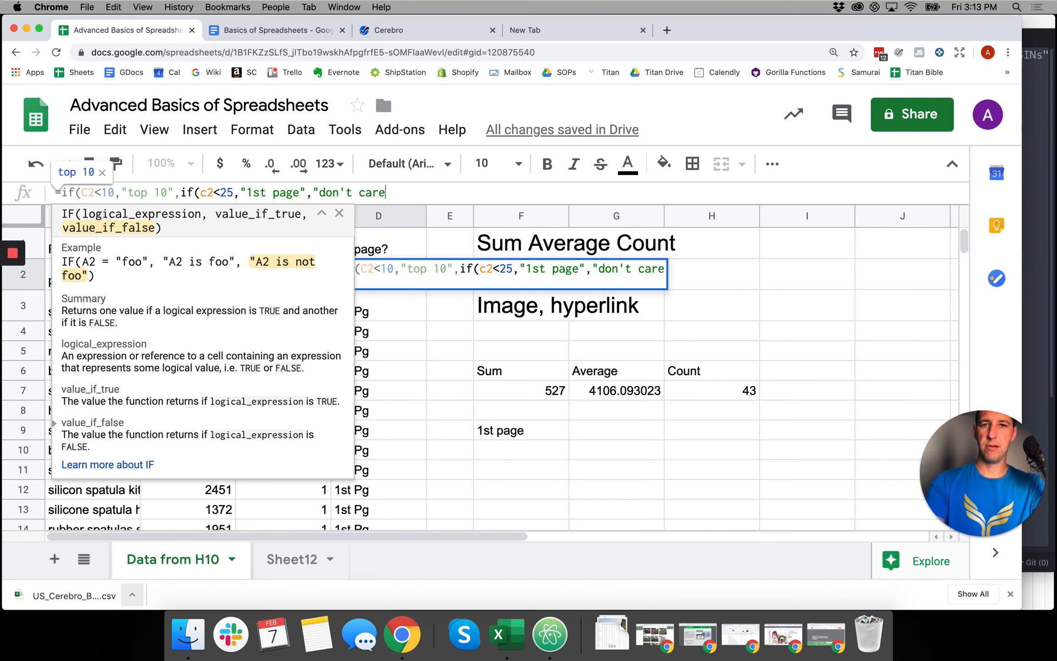
text(")
text()))
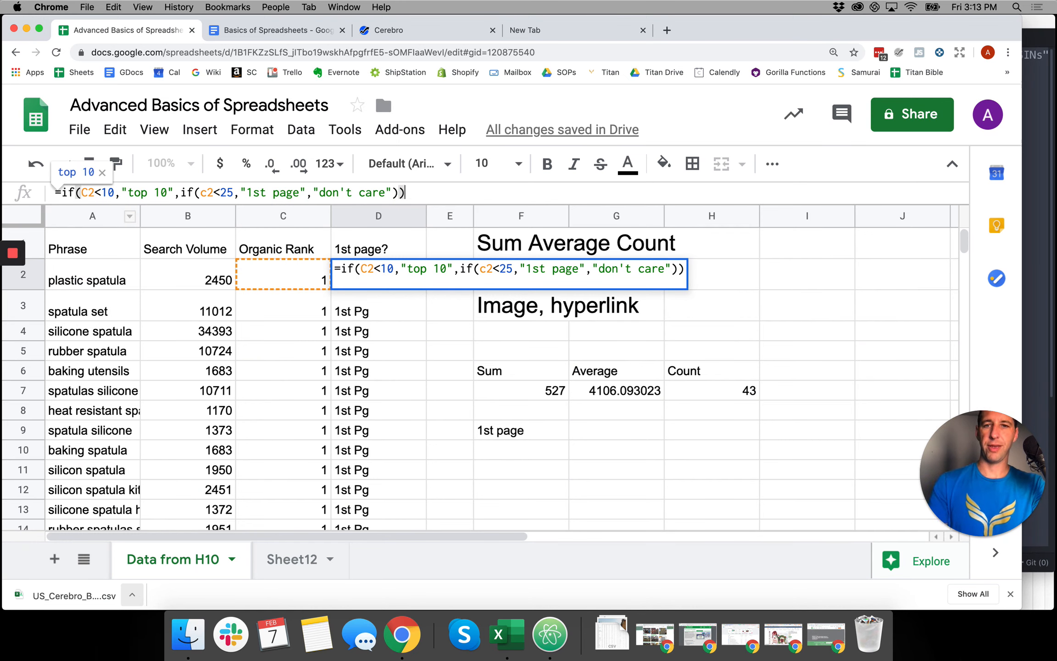
key(Return)
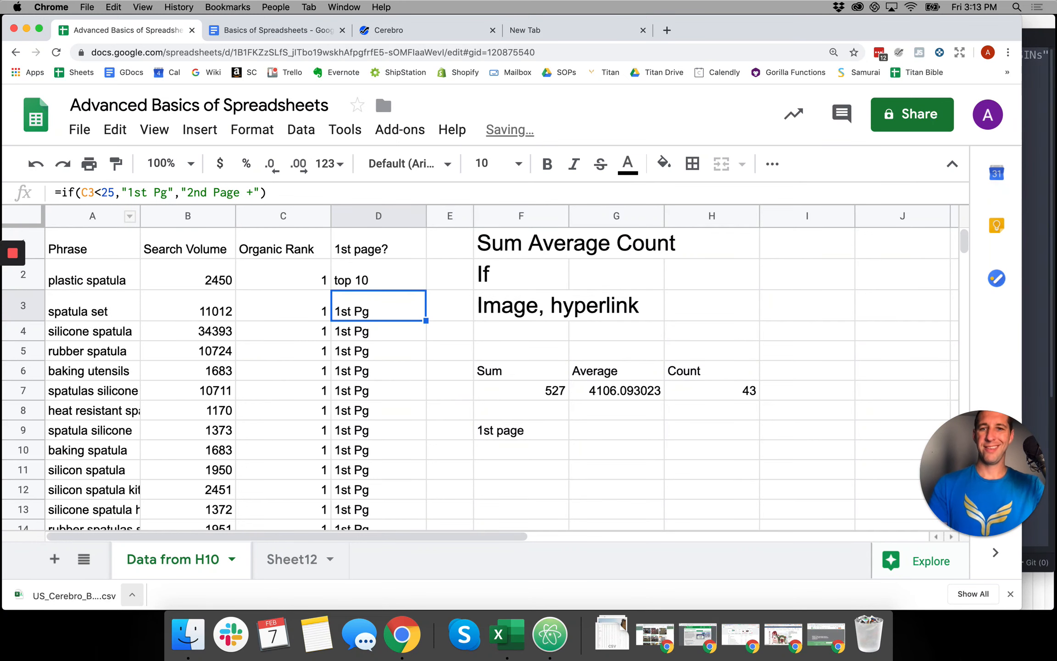
Step: Clear the old IF formulas from column D, from D3 down to the last data row
click(381, 353)
click(374, 313)
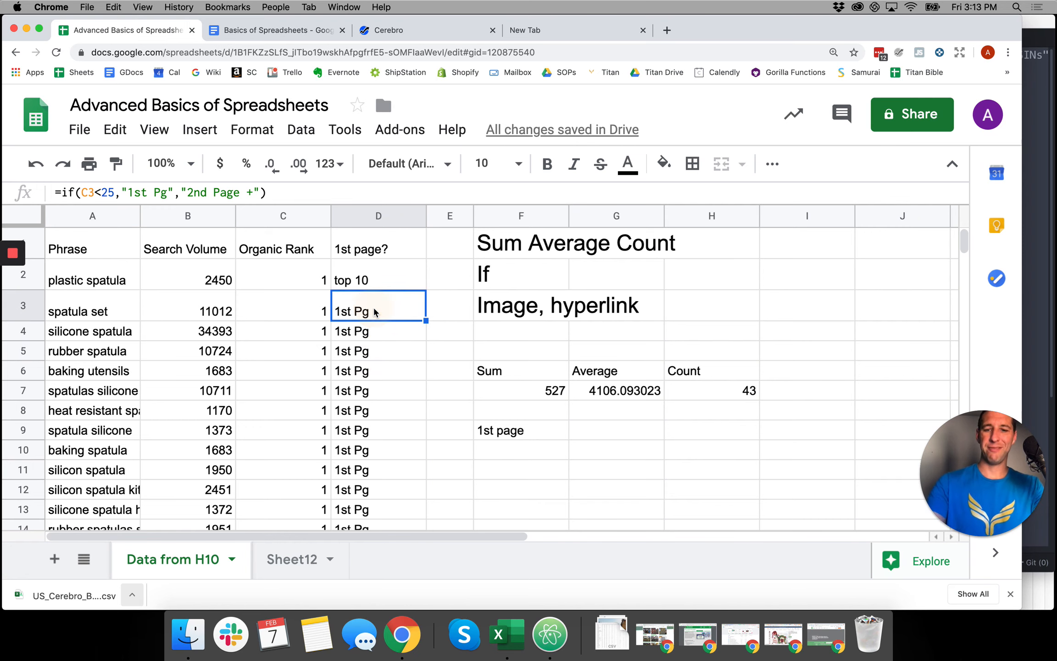
key(super+shift+Down)
key(BackSpace)
key(super+Up)
key(Down)
key(Down)
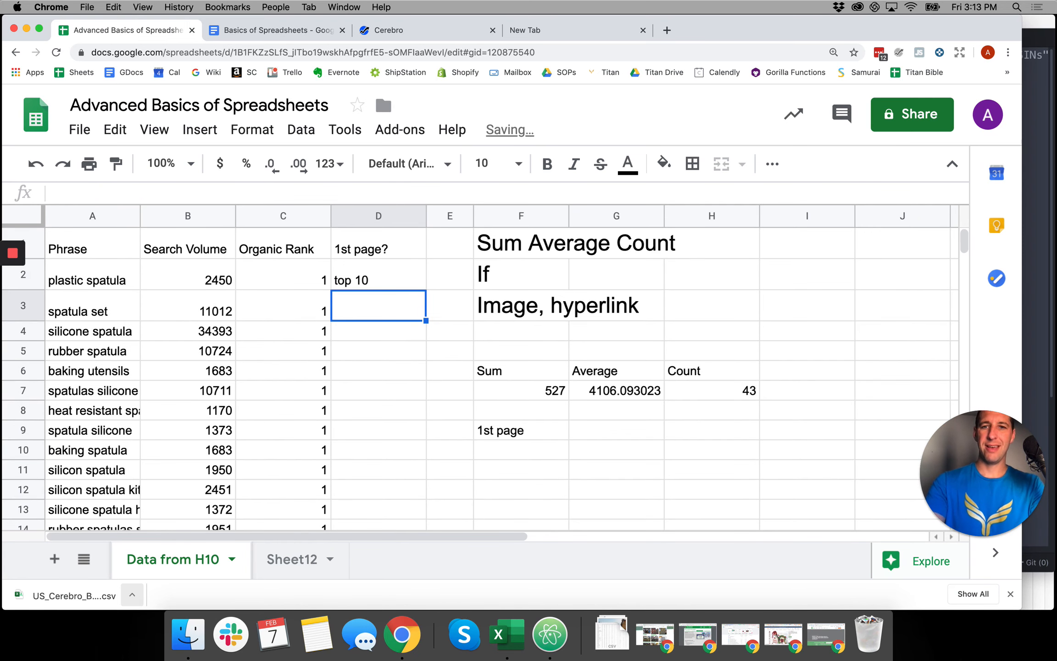
Step: Fill the nested IF formula from D2 down column D to row 44
key(Up)
drag(427, 290, 402, 286)
click(410, 419)
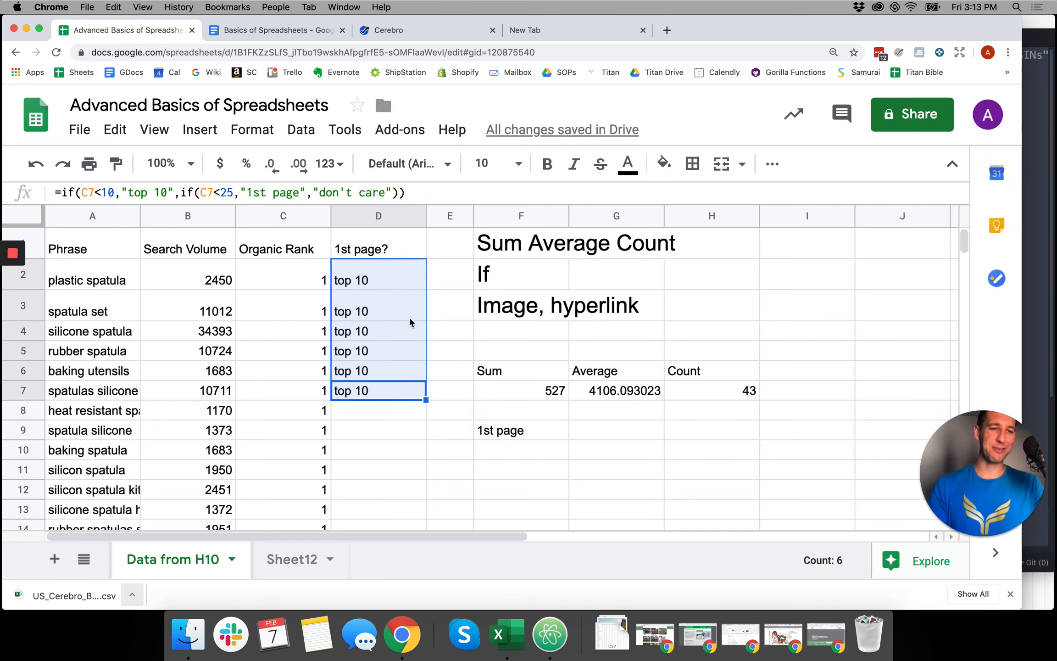
double_click(425, 399)
Step: Check the column D labels against the organic ranks in column C down through row 44
drag(390, 410, 388, 489)
scroll(397, 396, down, 5)
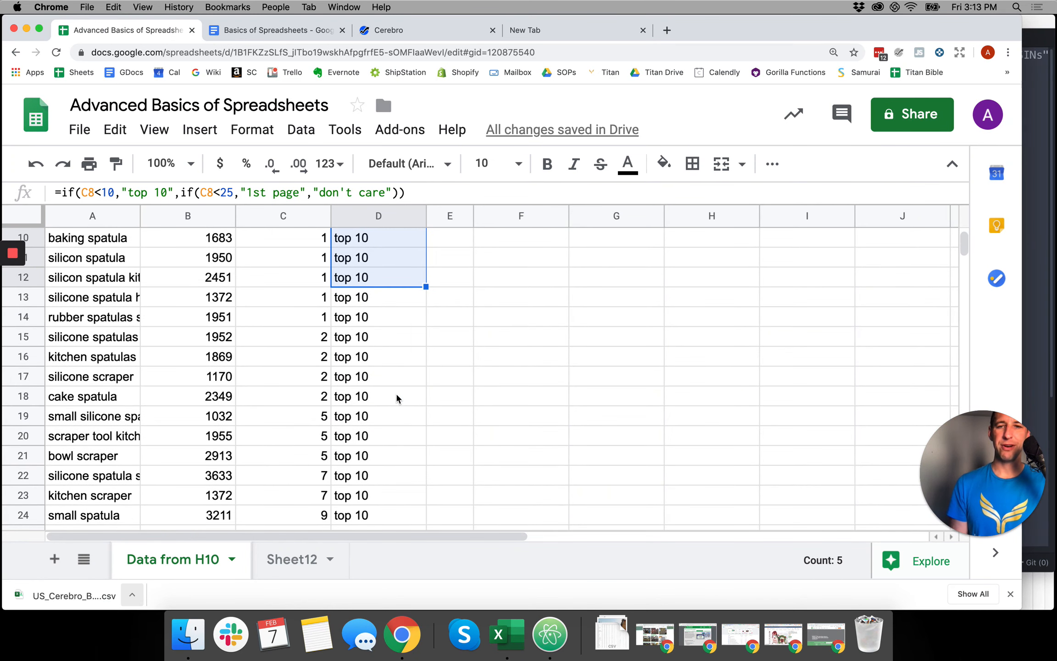
scroll(395, 391, down, 3)
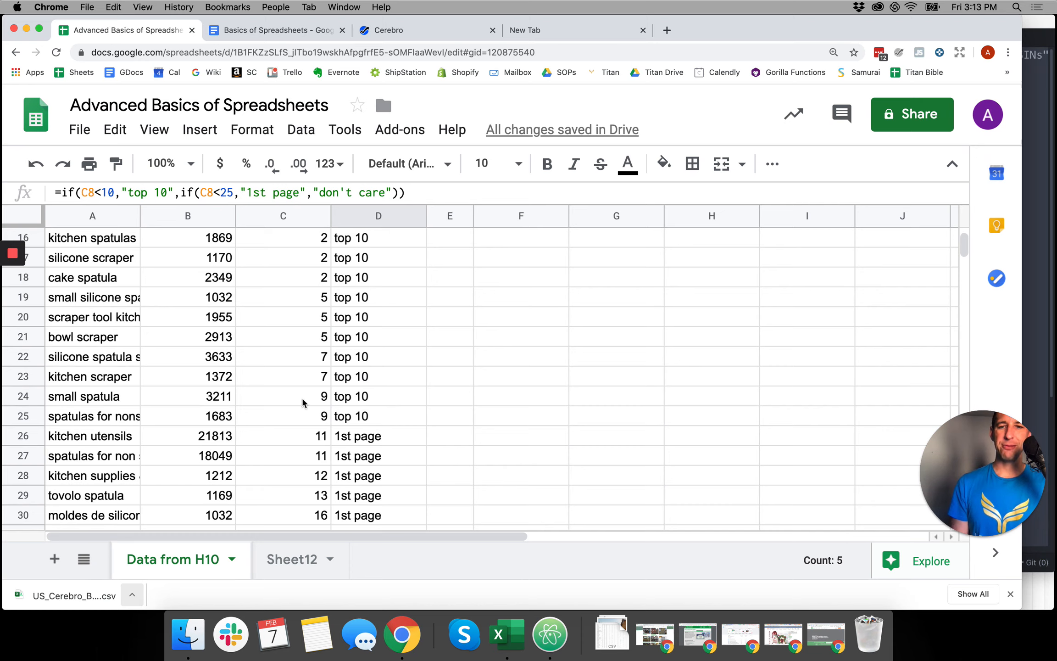
drag(301, 396, 388, 475)
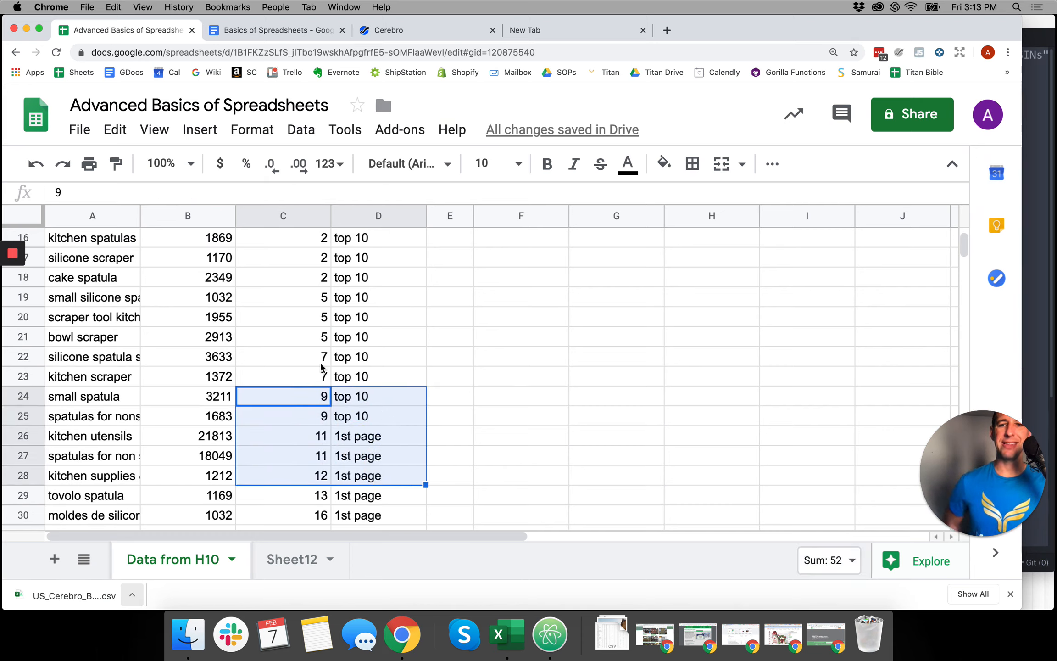
drag(316, 337, 322, 480)
click(315, 438)
scroll(357, 421, down, 4)
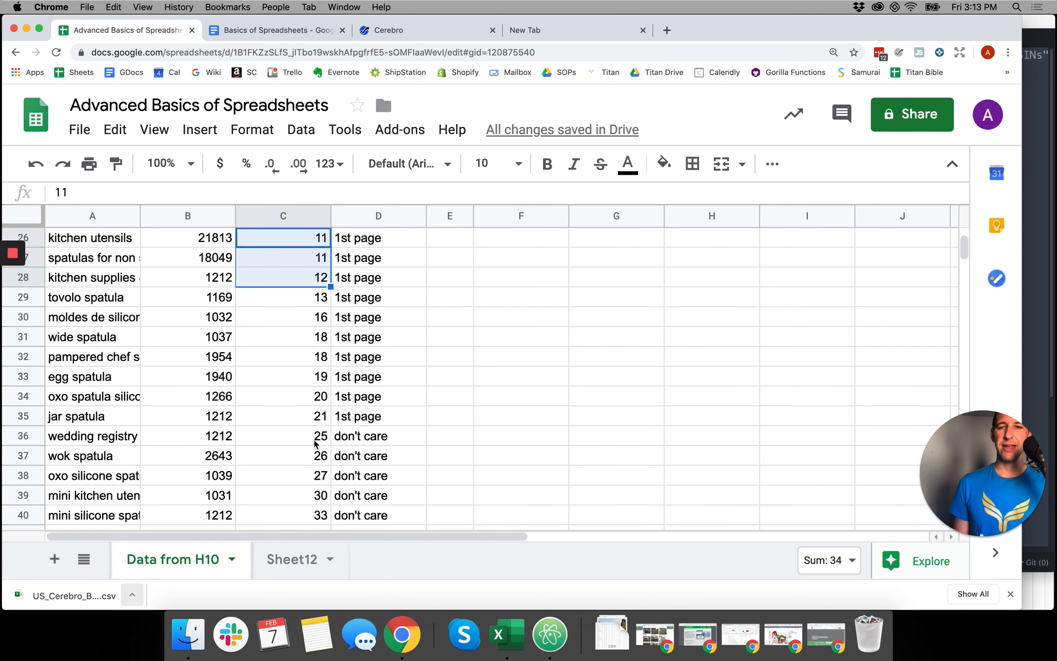
drag(316, 439, 381, 494)
scroll(385, 405, down, 4)
scroll(385, 413, down, 3)
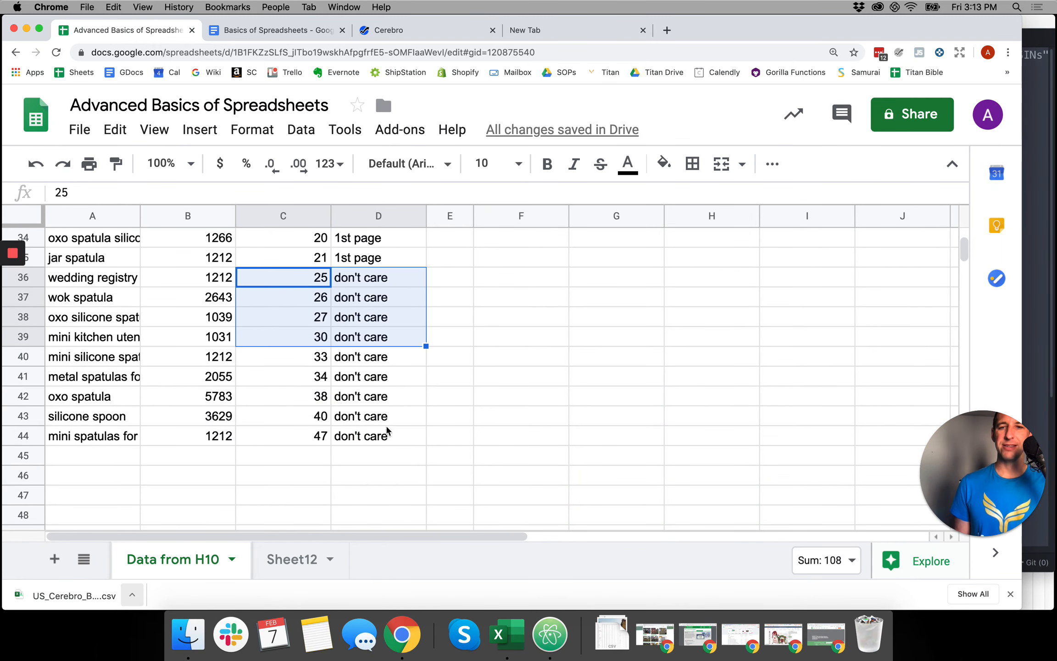
drag(368, 435, 301, 282)
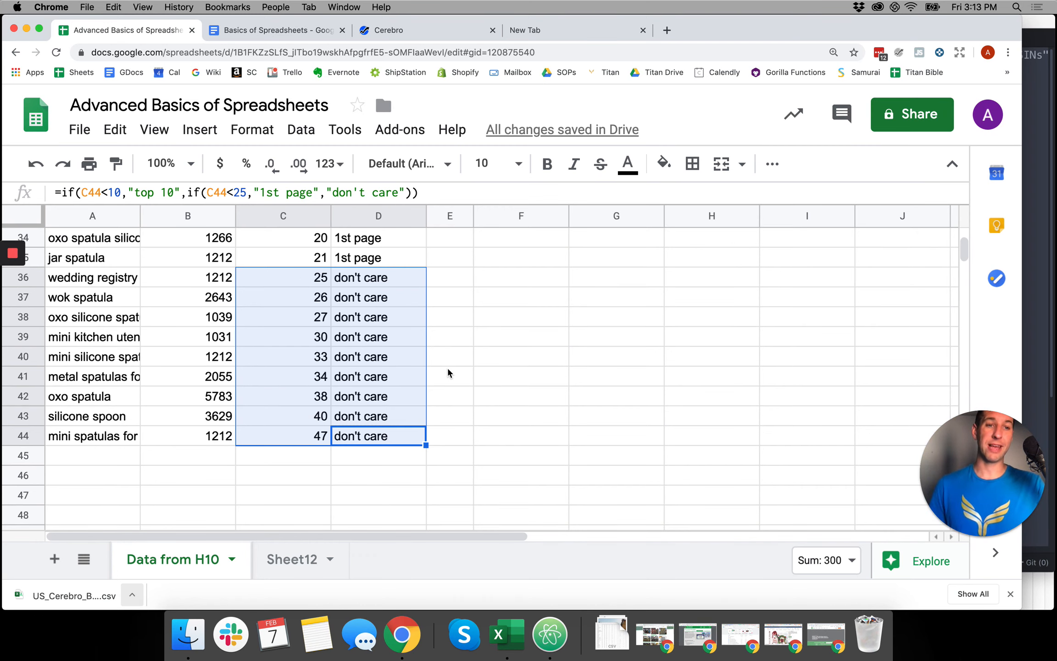
scroll(448, 372, up, 3)
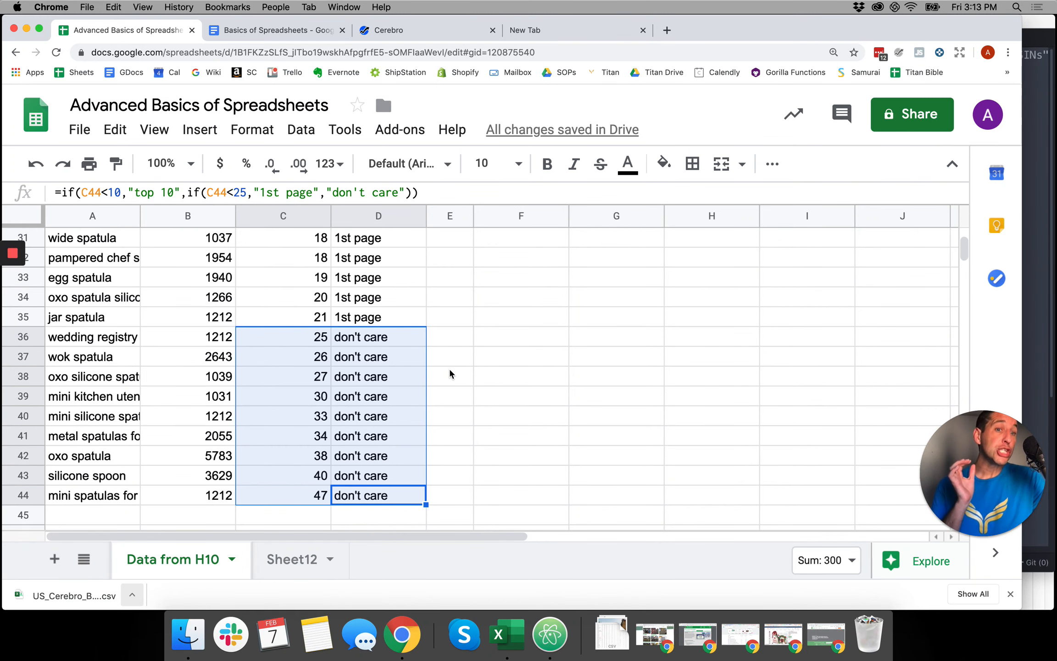
scroll(495, 353, up, 10)
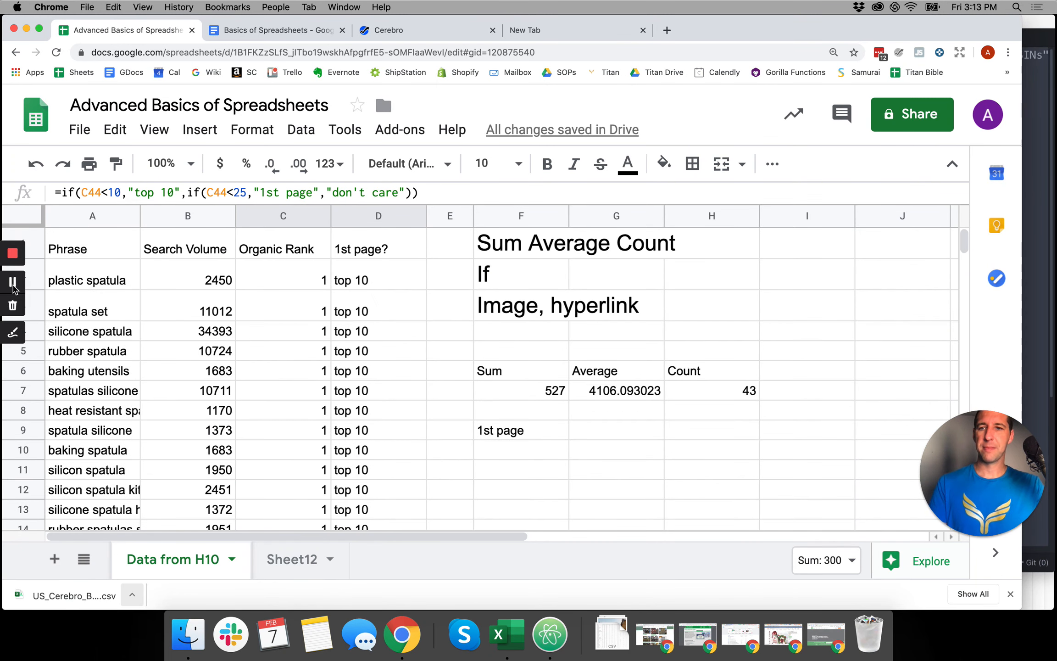
click(13, 285)
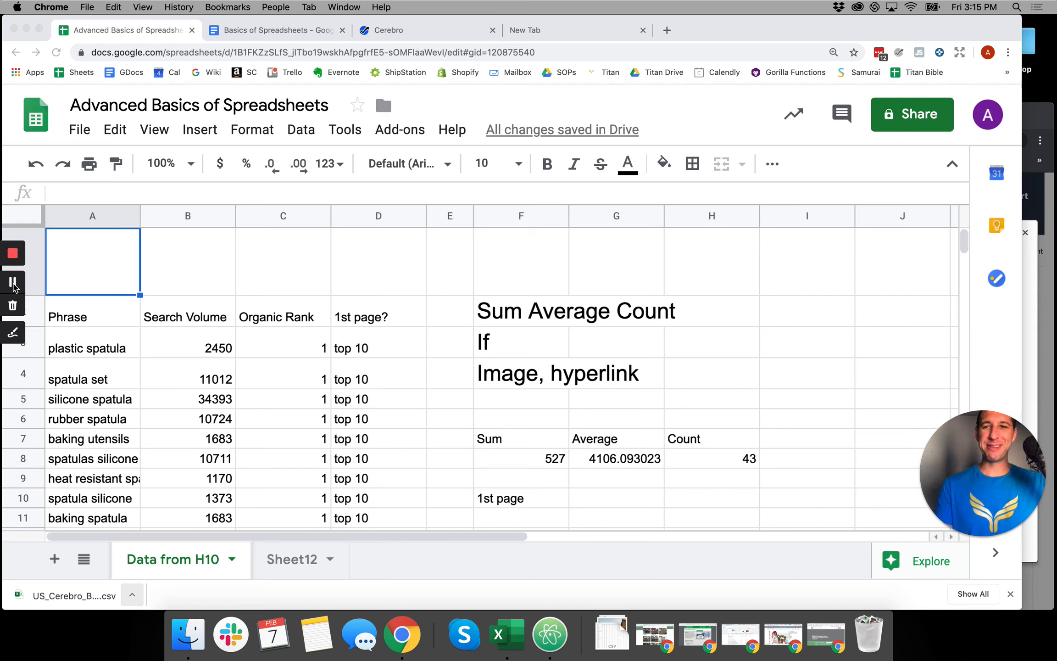
click(221, 297)
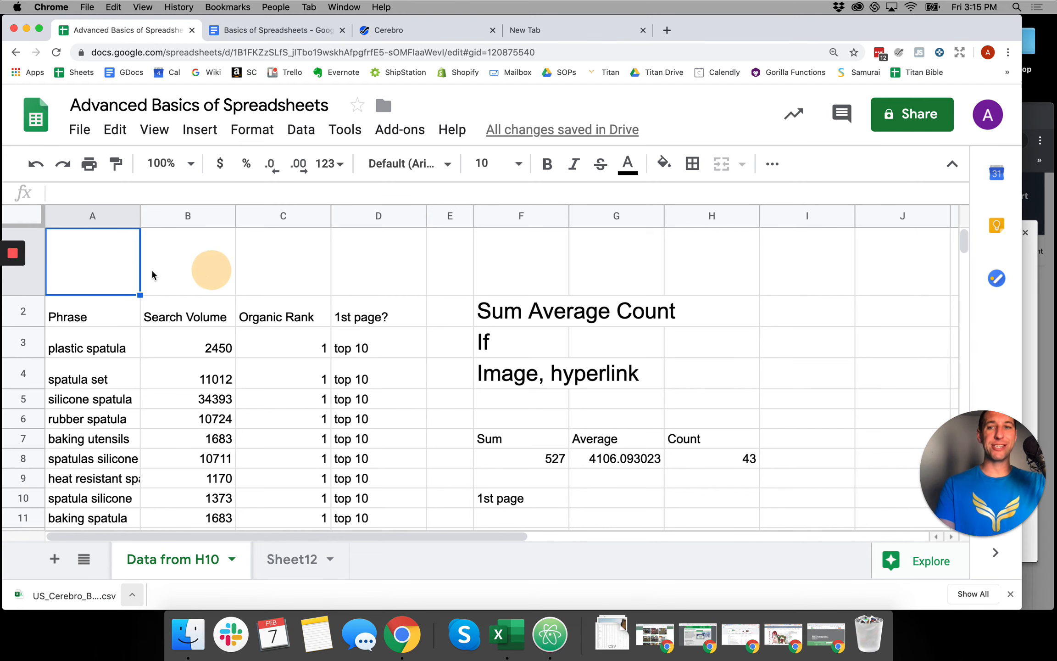
Step: Switch to the Amazon spatula listing, reopen the expanded main product image and copy its image address
click(1048, 336)
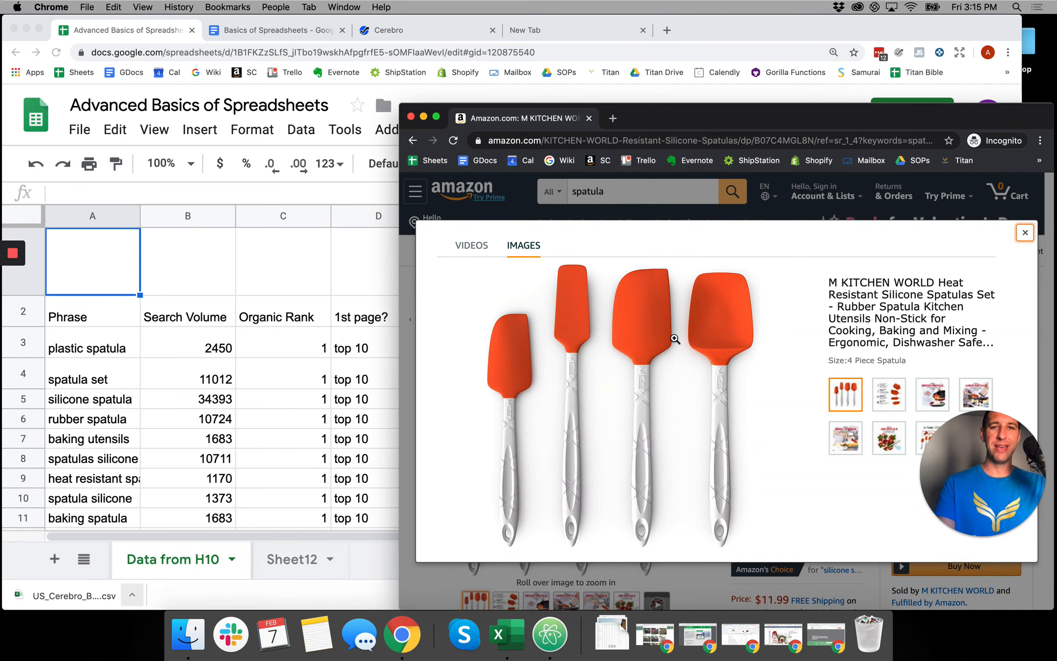
click(1025, 233)
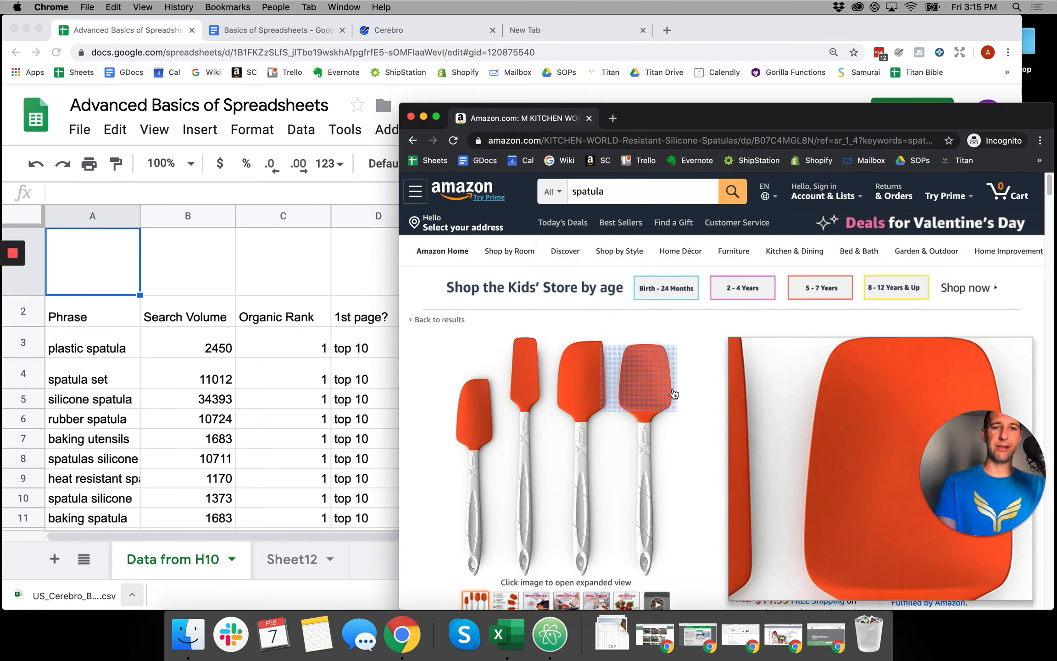
click(568, 399)
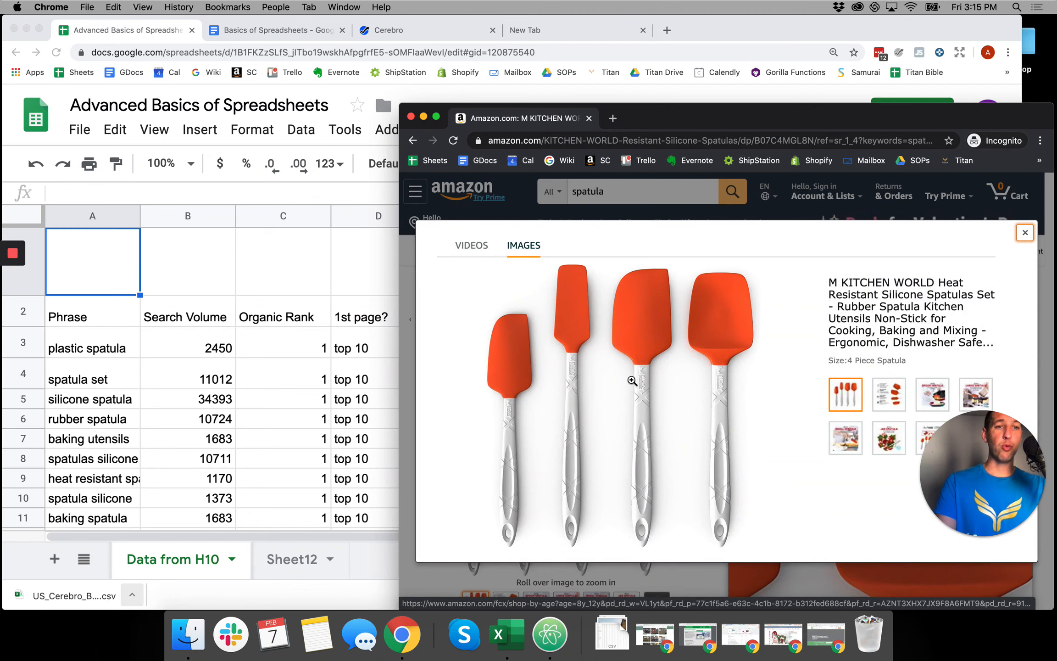
right_click(632, 382)
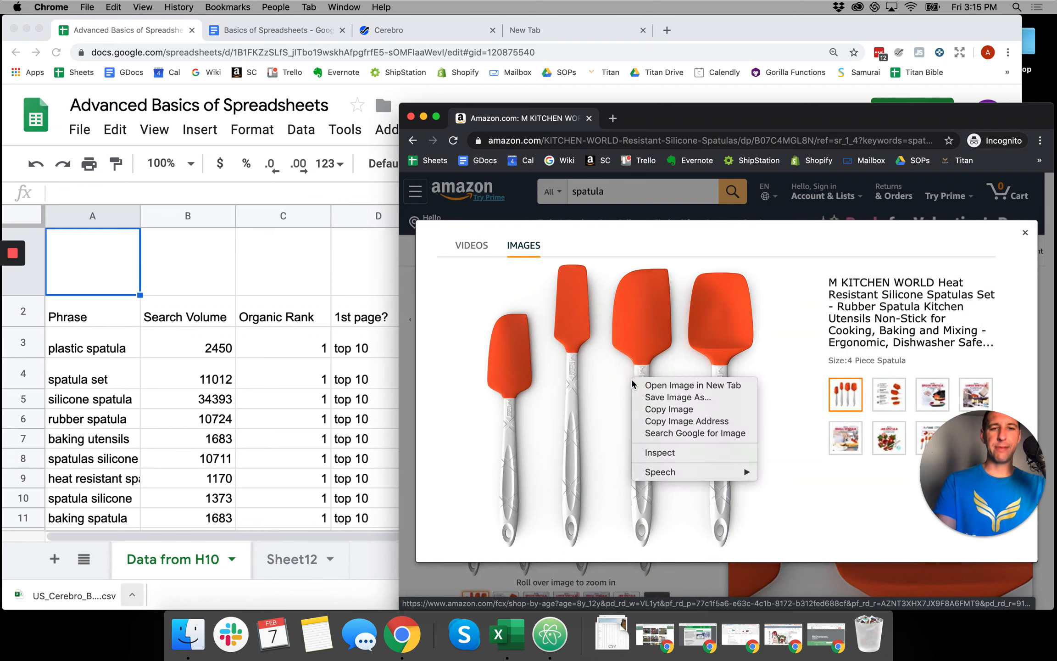
click(656, 421)
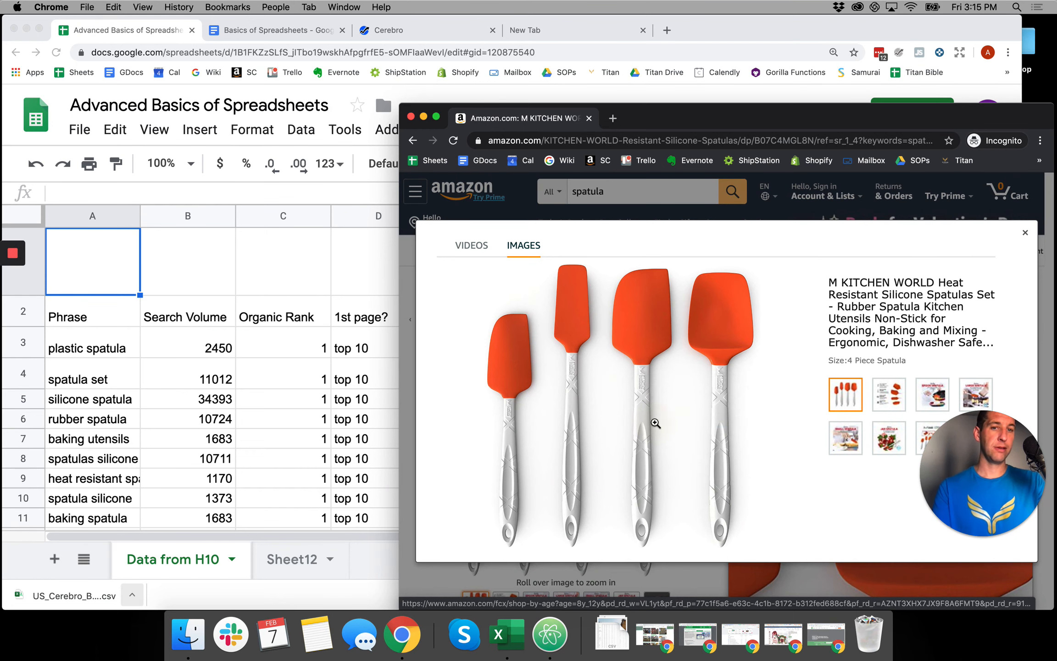
Step: Load the copied image address in a new browser tab to check that it leads to the product image
click(614, 118)
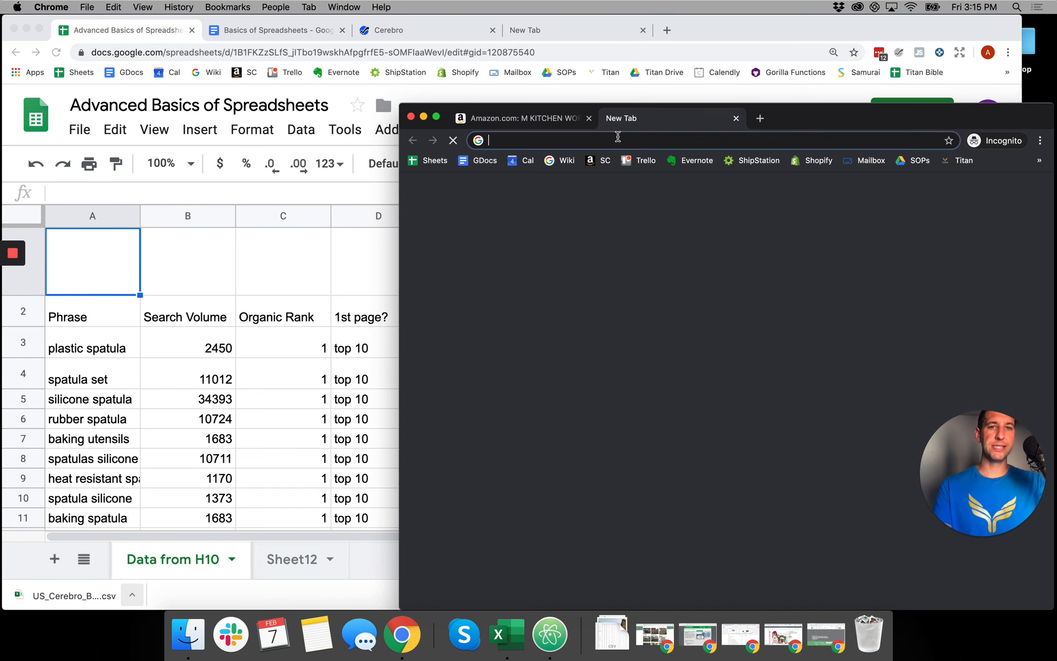
key(super+v)
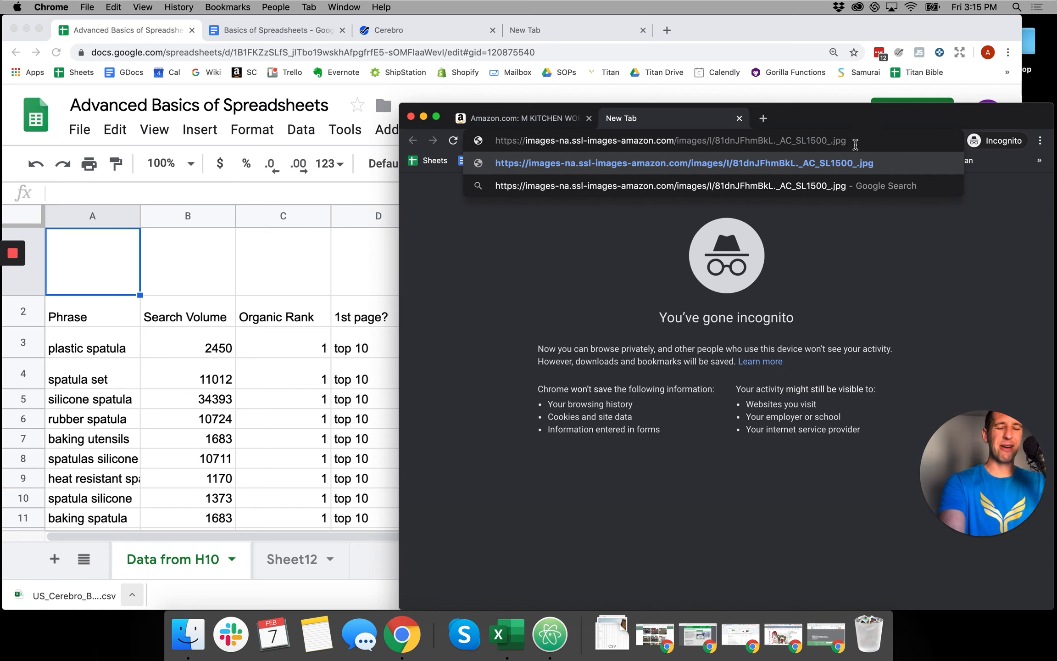
key(Return)
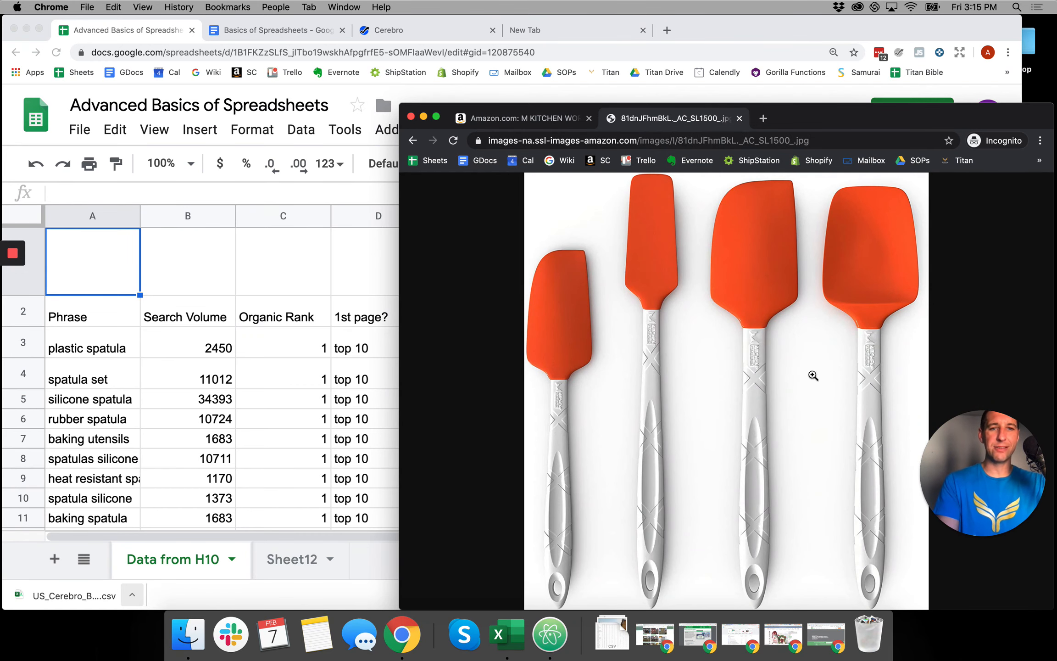
Step: Enter an IMAGE formula in A1 of the Data from H10 sheet, with the copied main image address in quotation marks
click(199, 267)
click(188, 271)
click(97, 264)
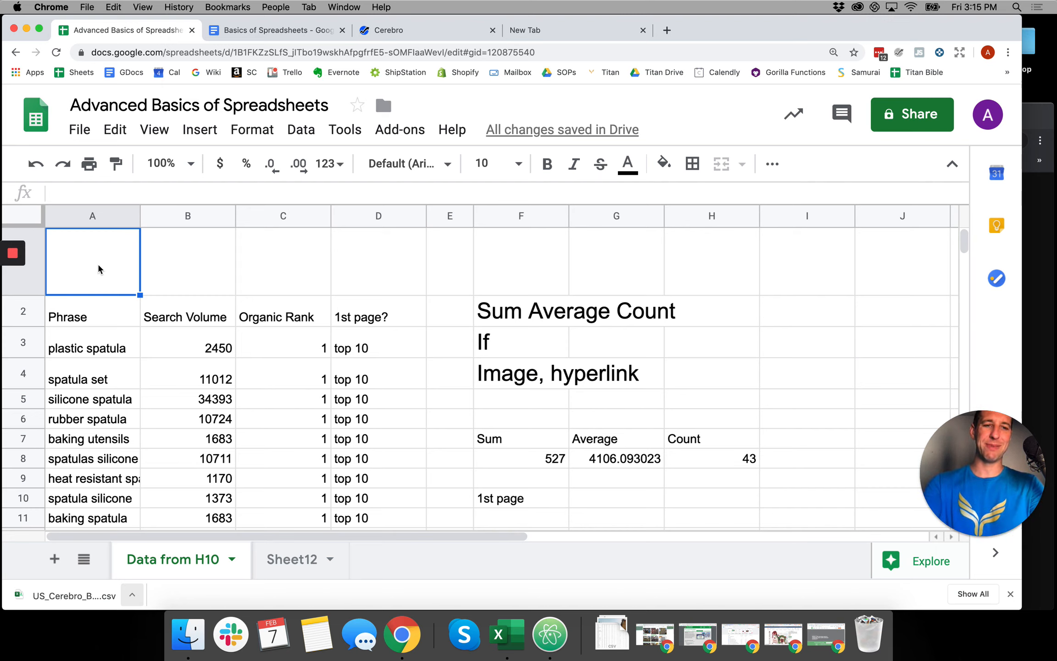
text(=)
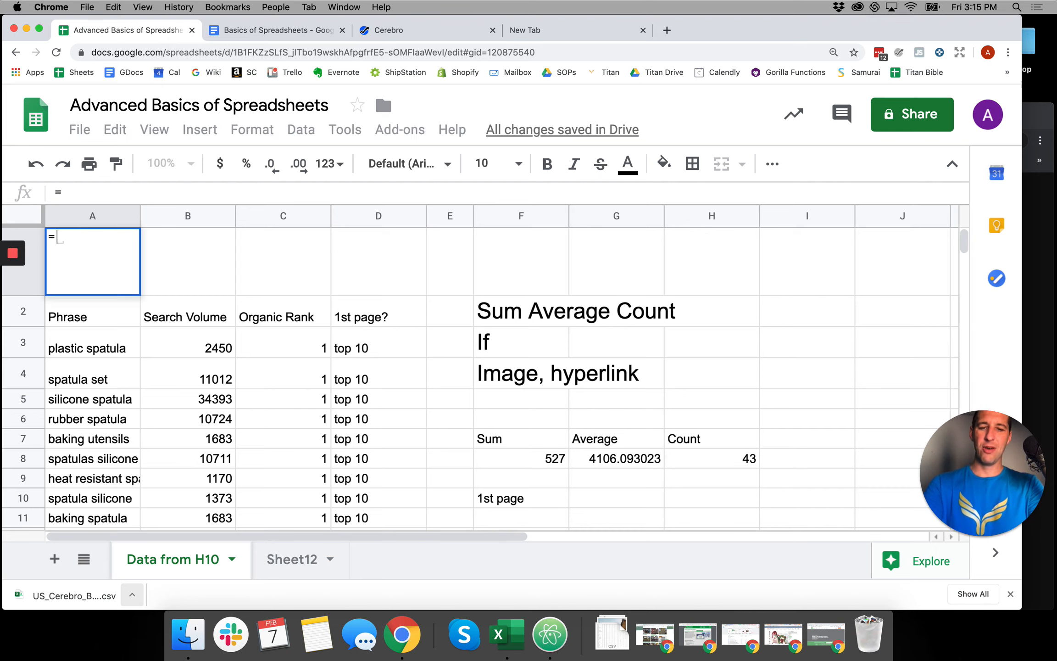
text(image()
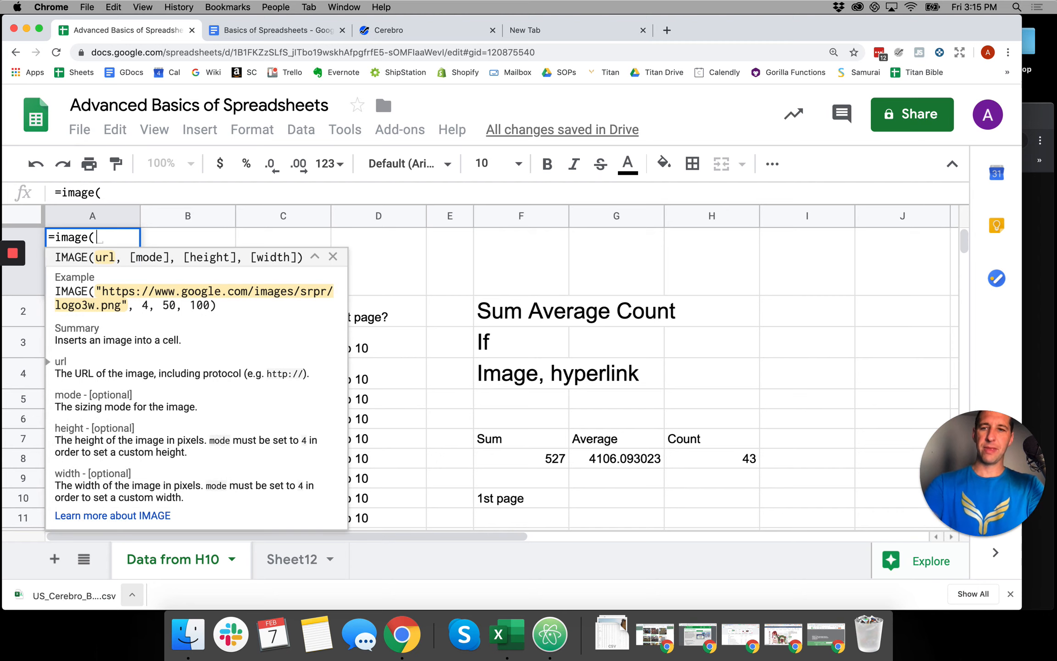
key(super+v)
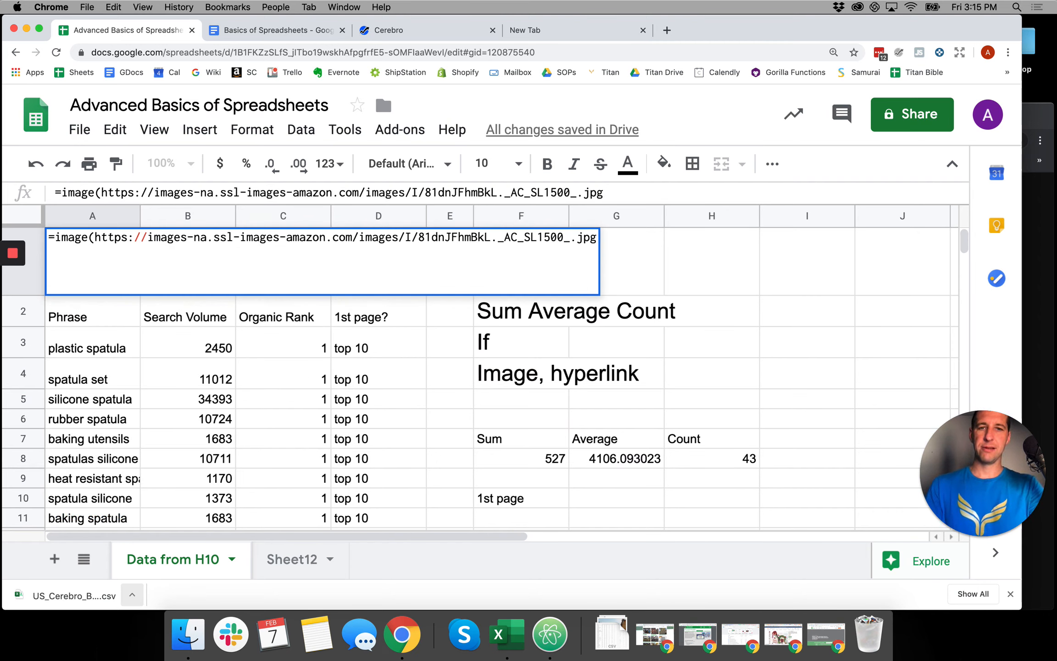
click(94, 237)
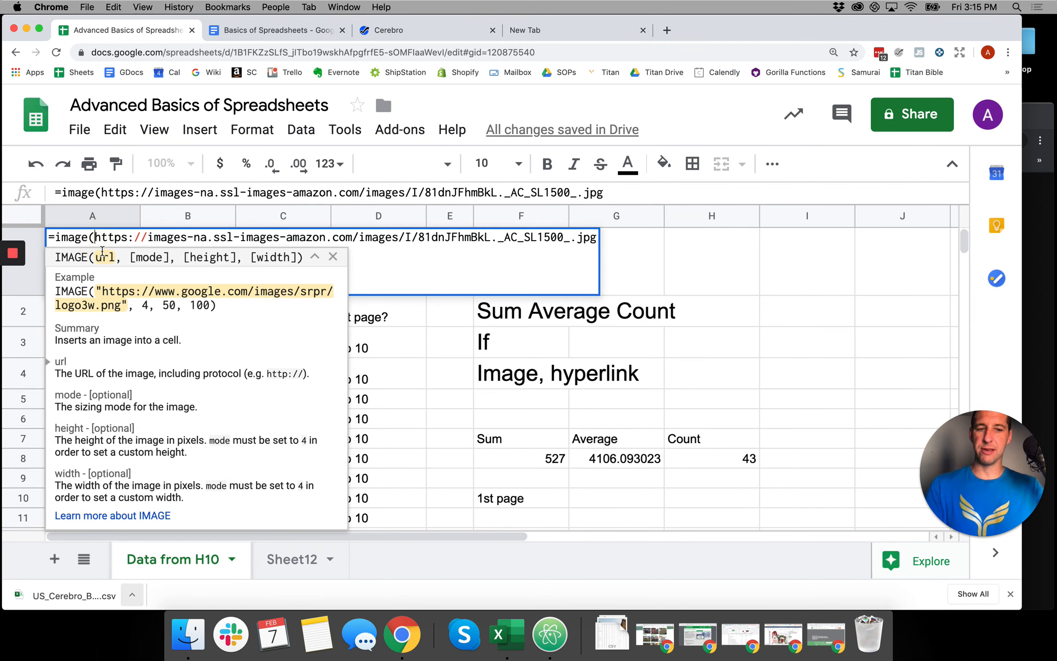
text(")
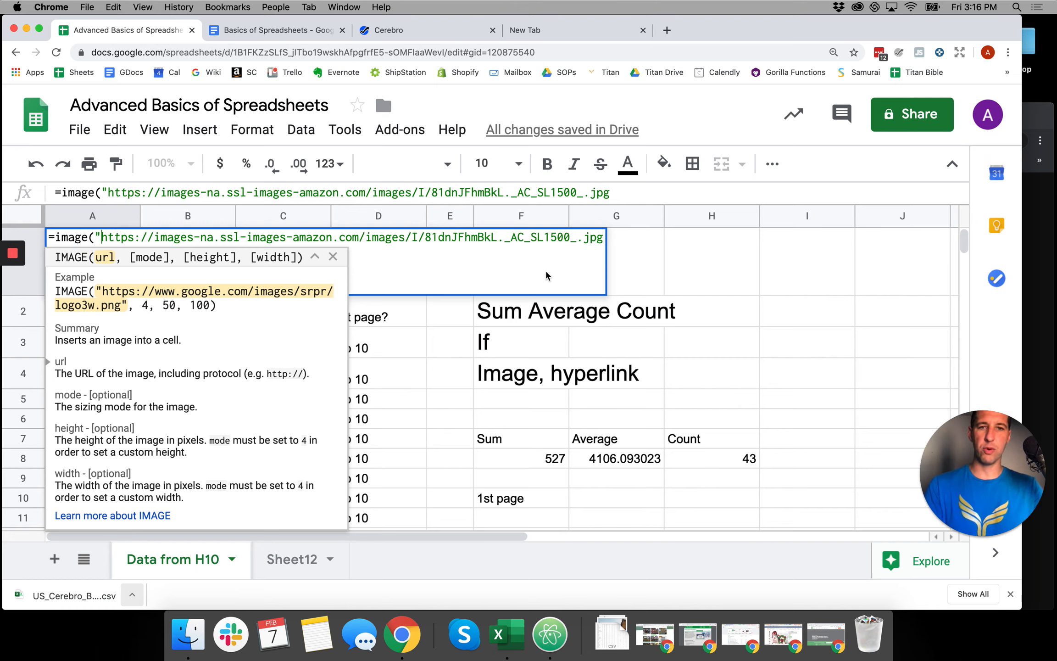
click(602, 238)
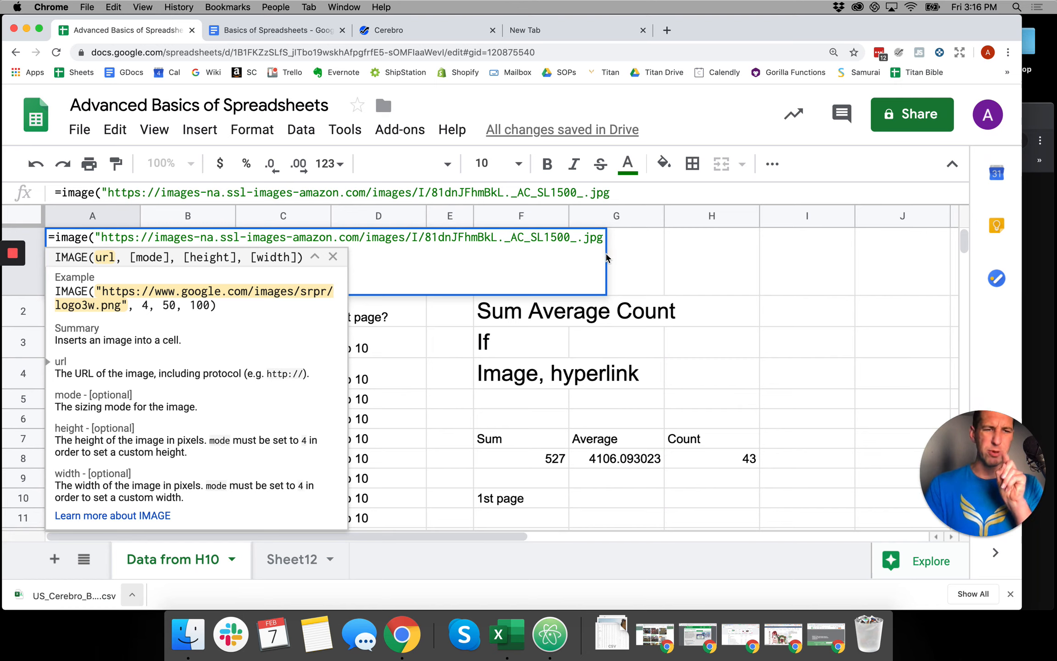
text("))
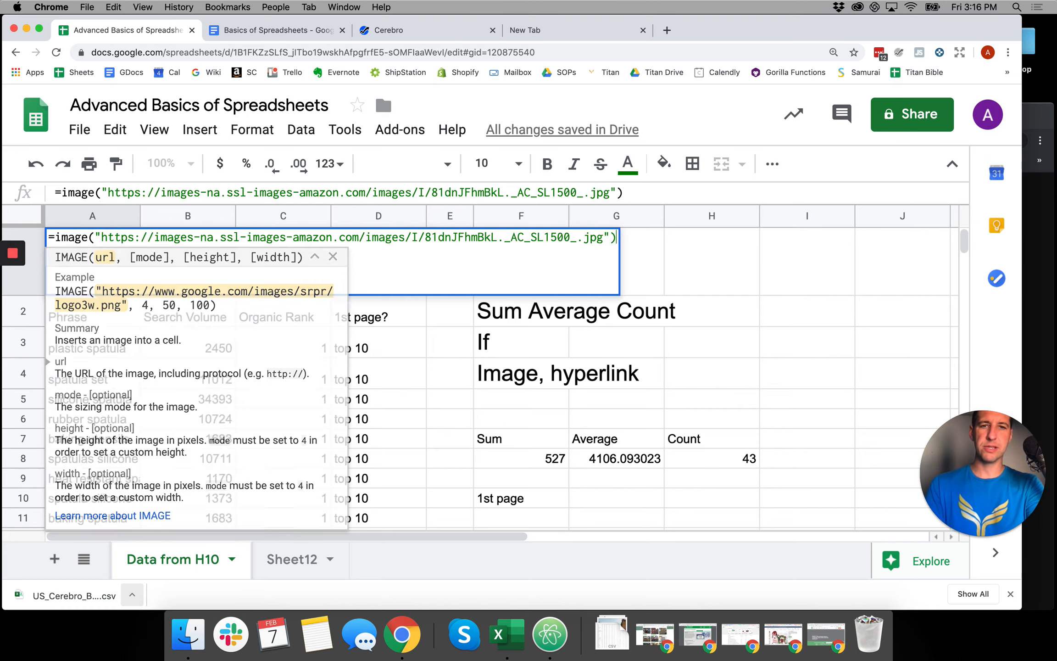
key(Return)
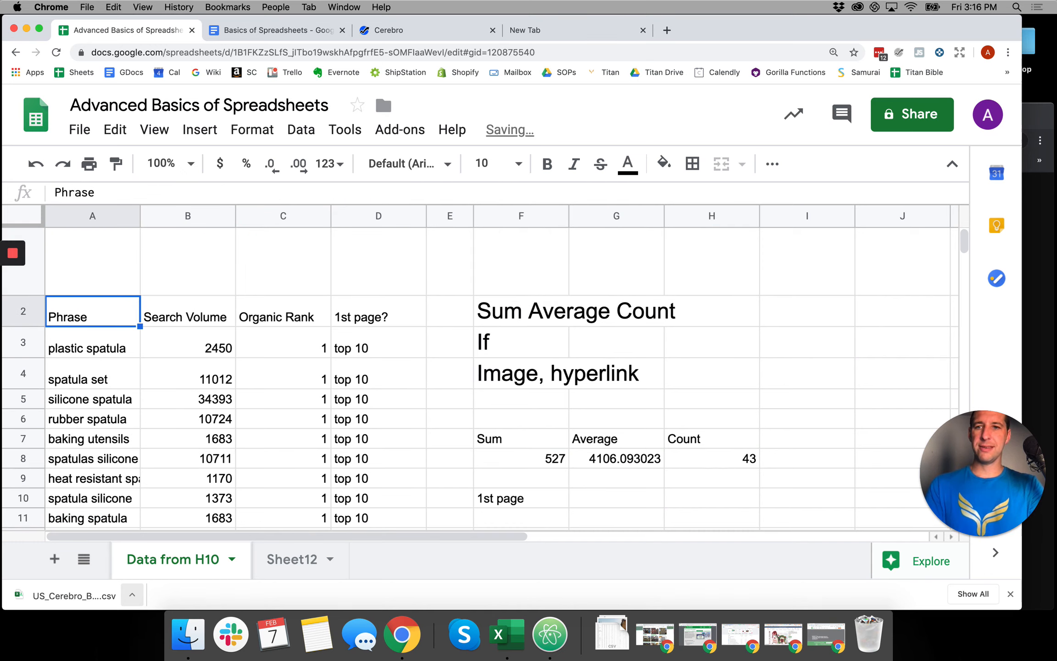
Step: Move the image cell from A1 to I3 and then back to A1 to show that it moves like any cell
key(Right)
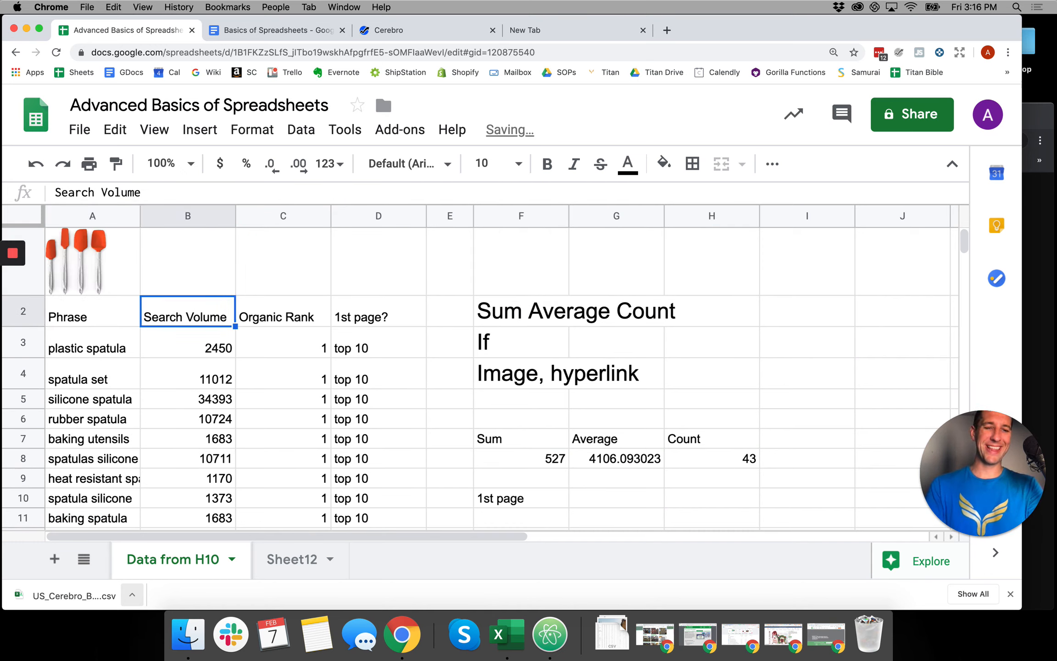
key(Up)
key(Left)
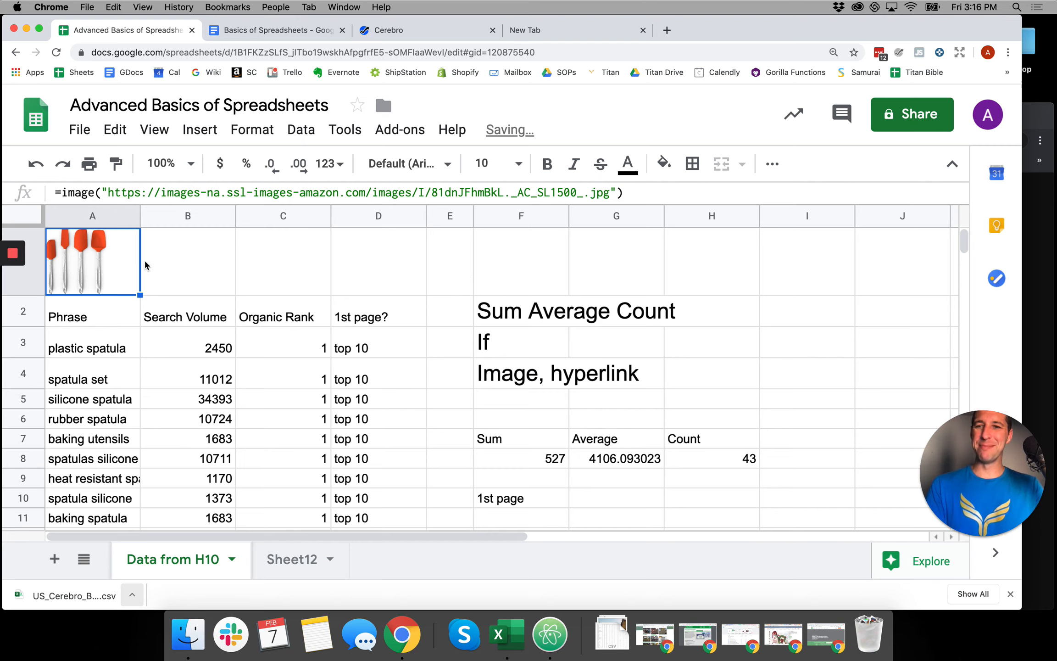
drag(140, 260, 816, 352)
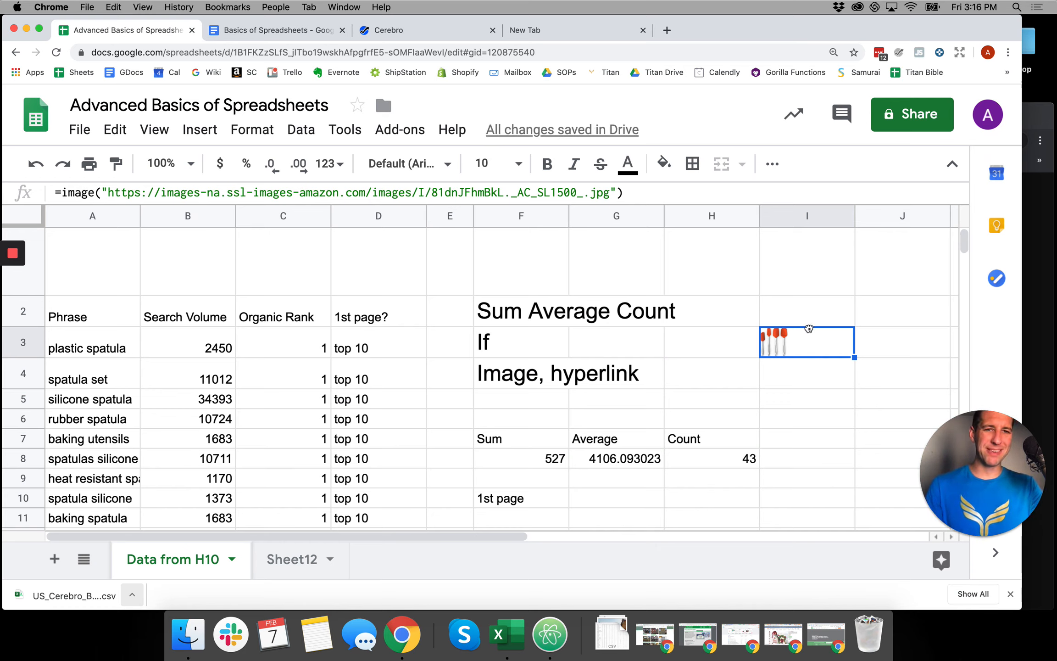
drag(808, 327, 113, 271)
click(205, 267)
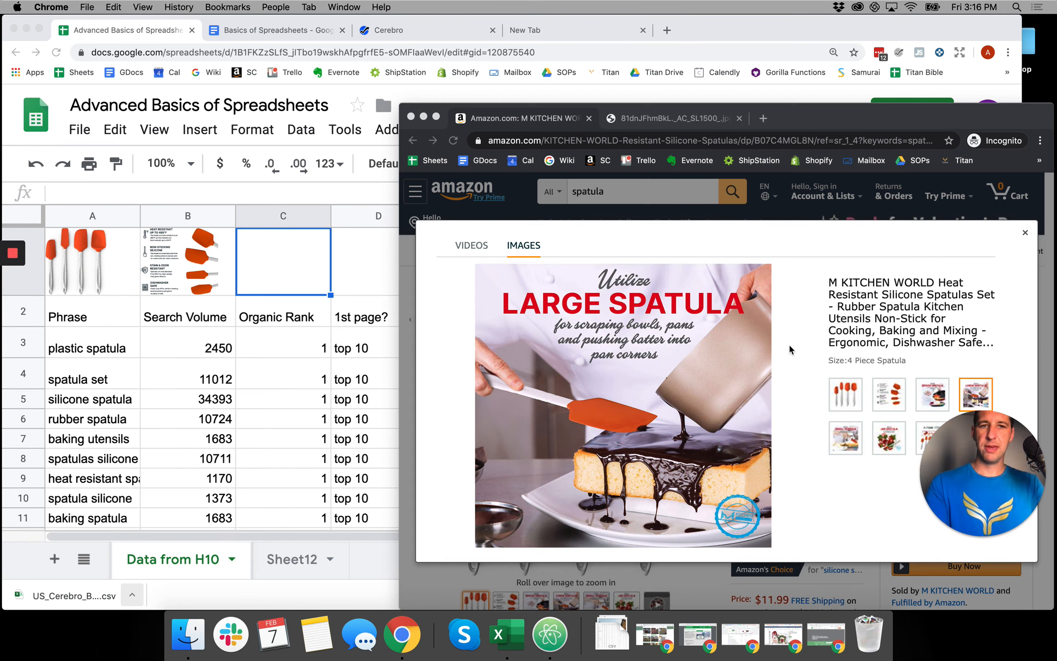
Step: Copy the image address of the "Utilize Large Spatula" picture from the Amazon listing
click(853, 318)
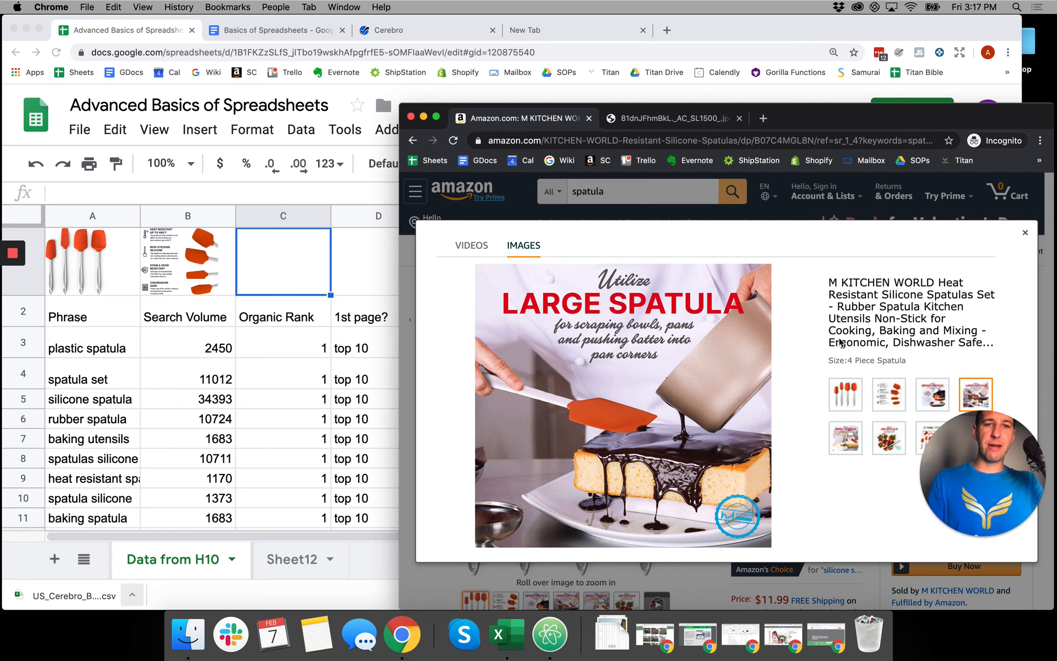
click(889, 306)
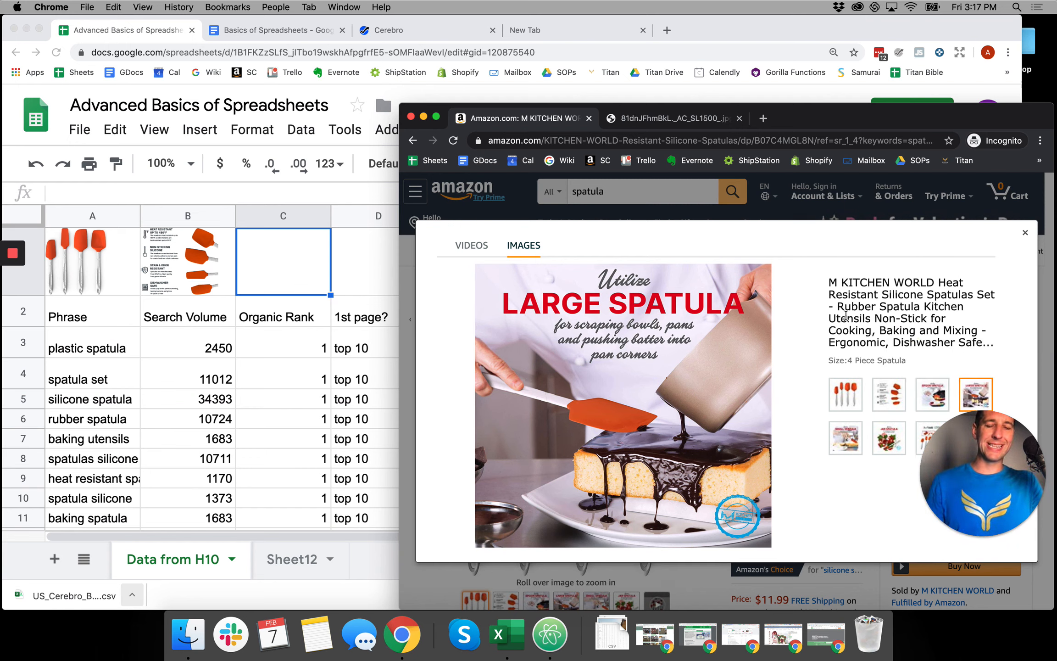
right_click(615, 363)
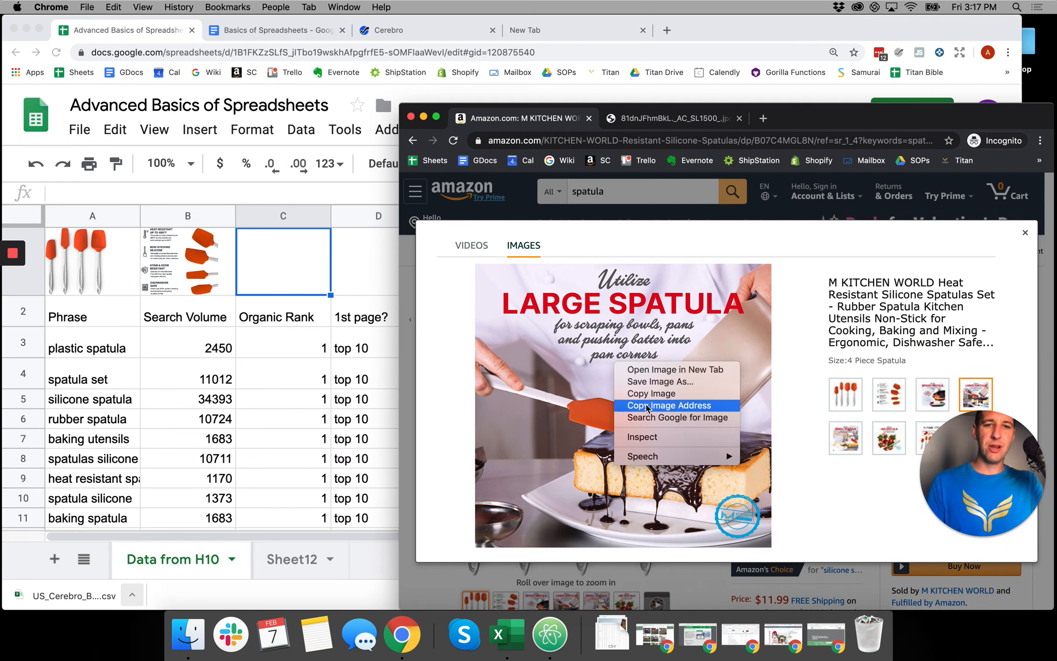
click(647, 406)
Step: Enter an IMAGE formula in C1 with the copied "Large Spatula" picture address in quotation marks
click(349, 271)
click(283, 274)
click(363, 278)
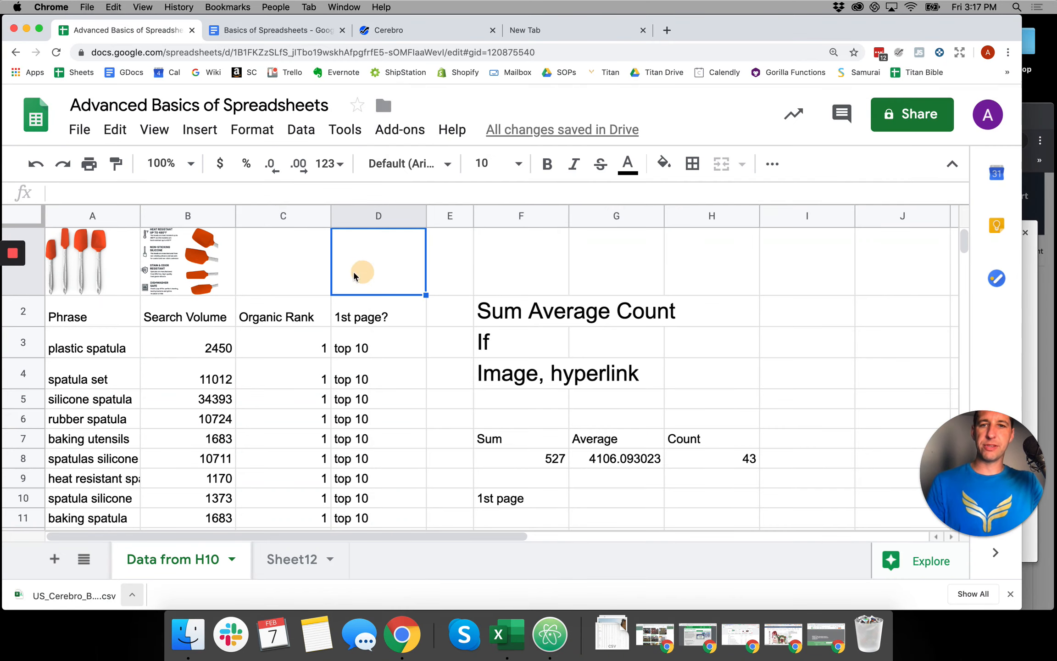
click(300, 272)
text(=image)
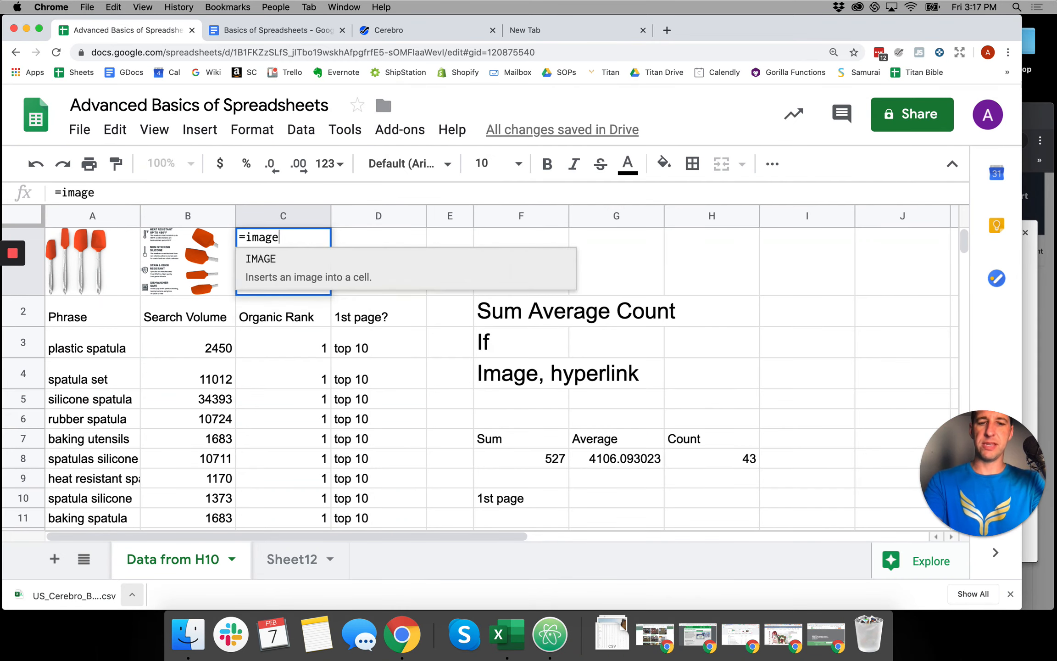
text((")
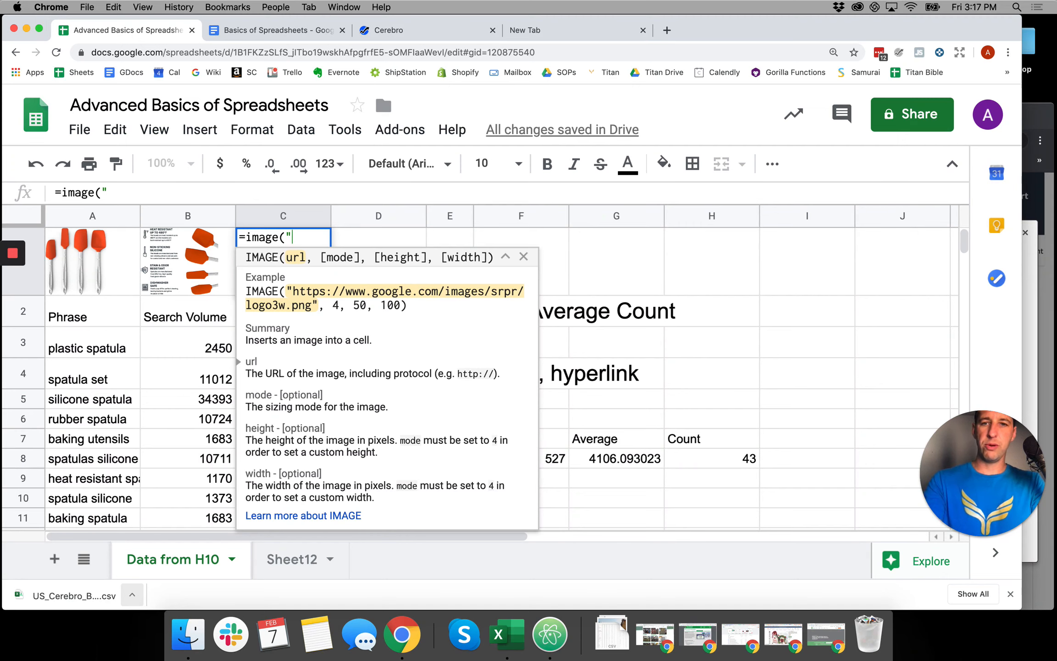
key(super+v)
text(")
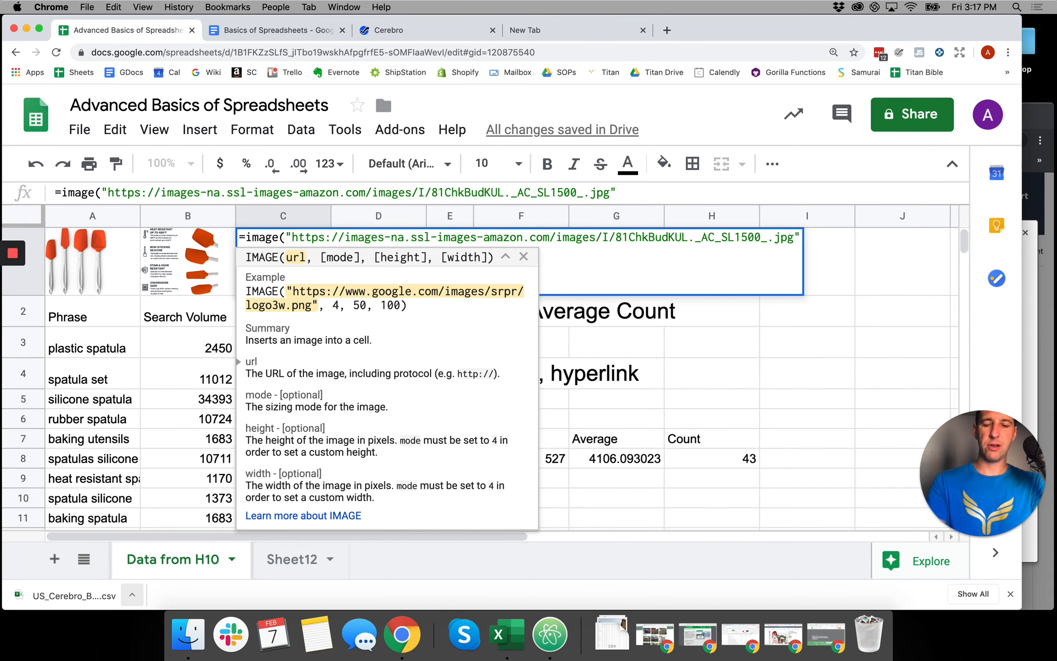
key(Return)
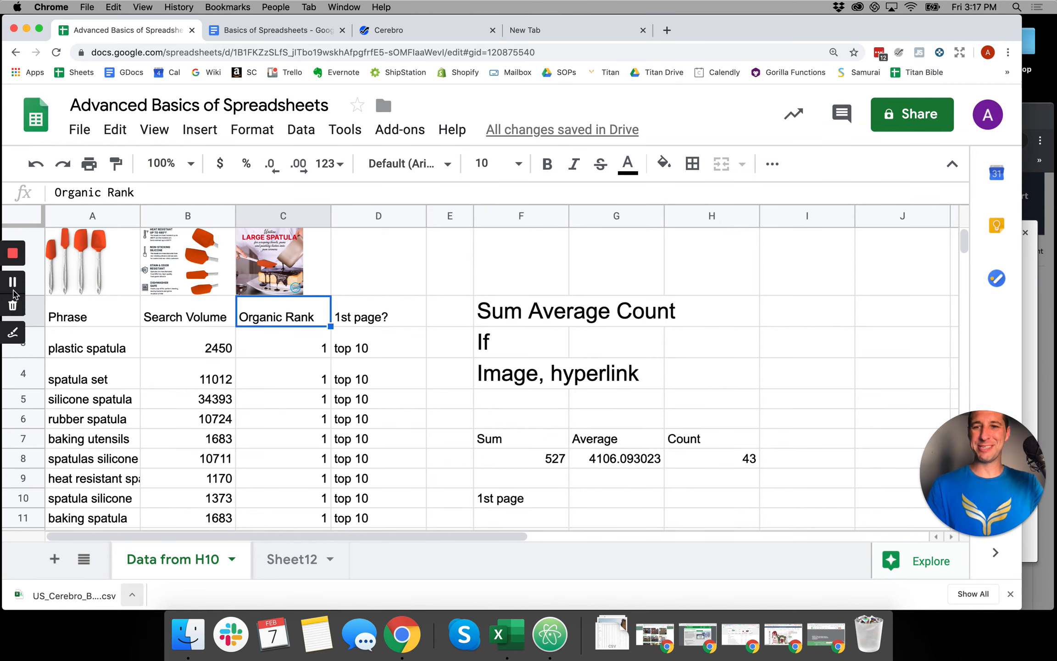
click(12, 282)
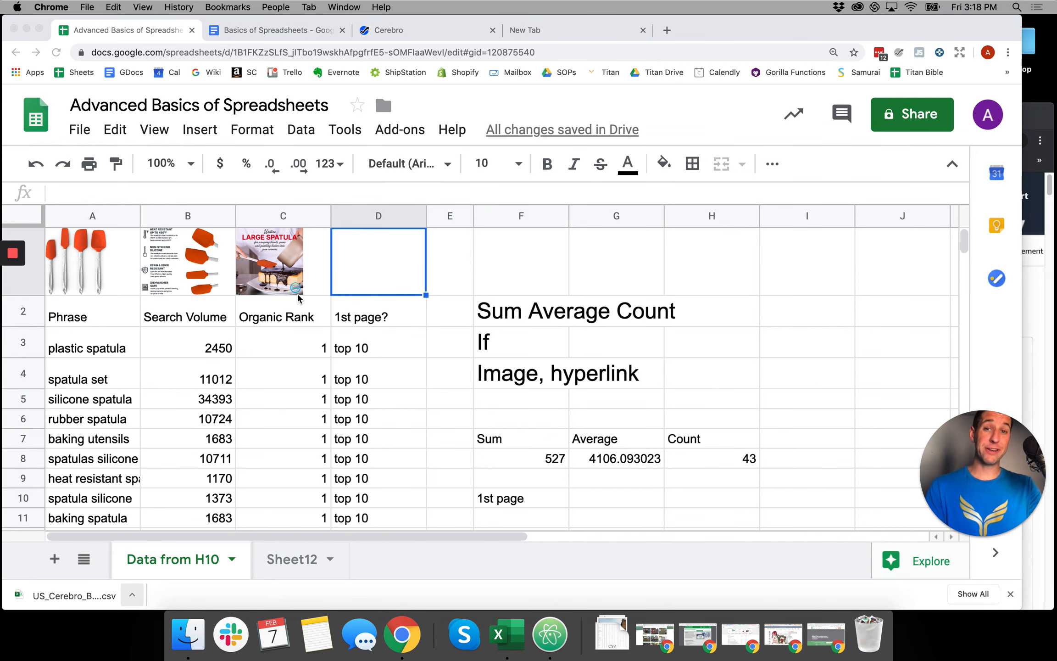
Step: Copy the full page URL of the M KITCHEN WORLD spatula listing on Amazon
click(1030, 305)
click(698, 143)
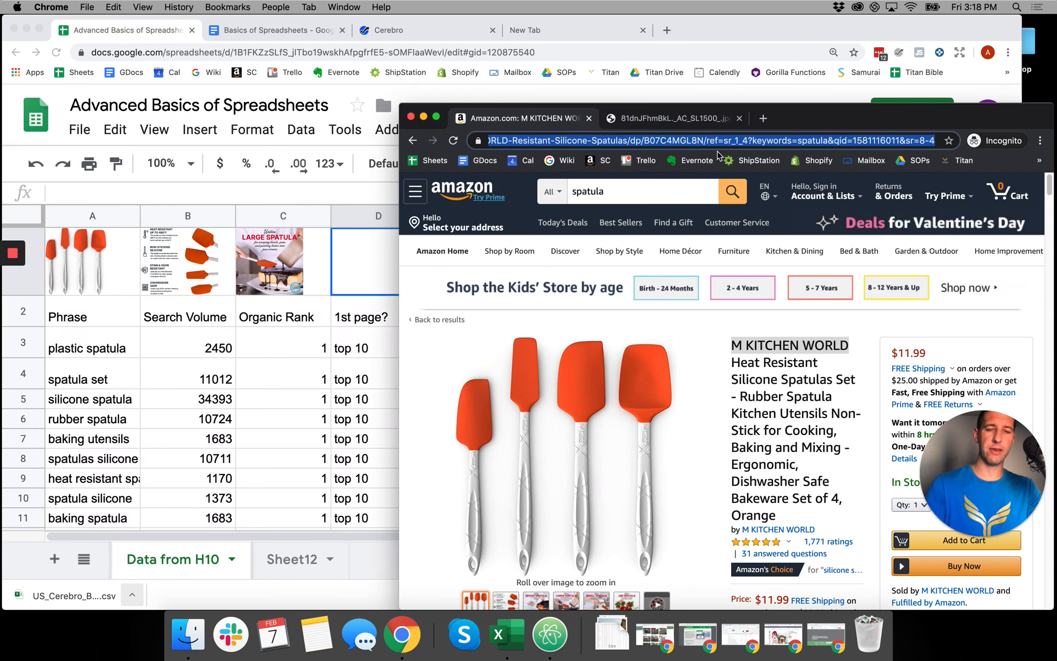
click(766, 348)
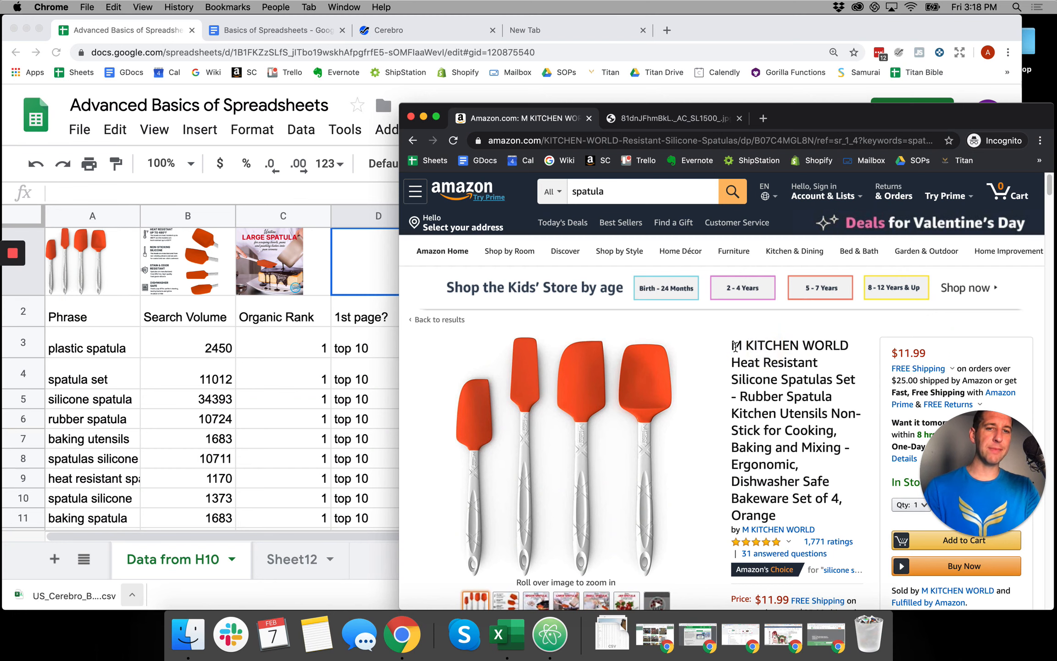
drag(733, 346, 798, 346)
click(736, 140)
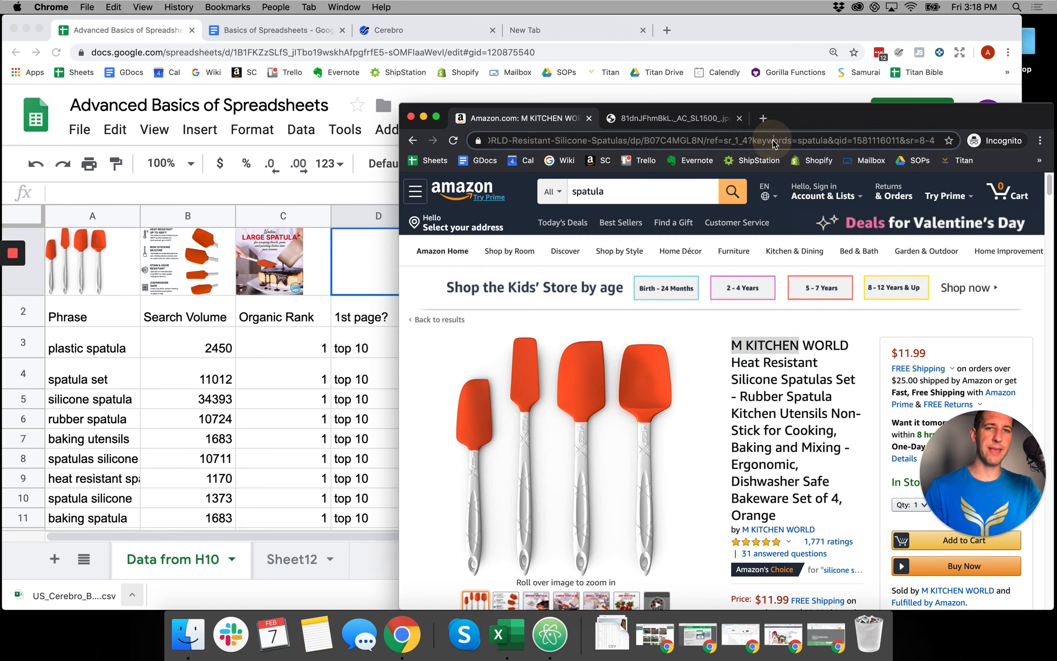
key(super+c)
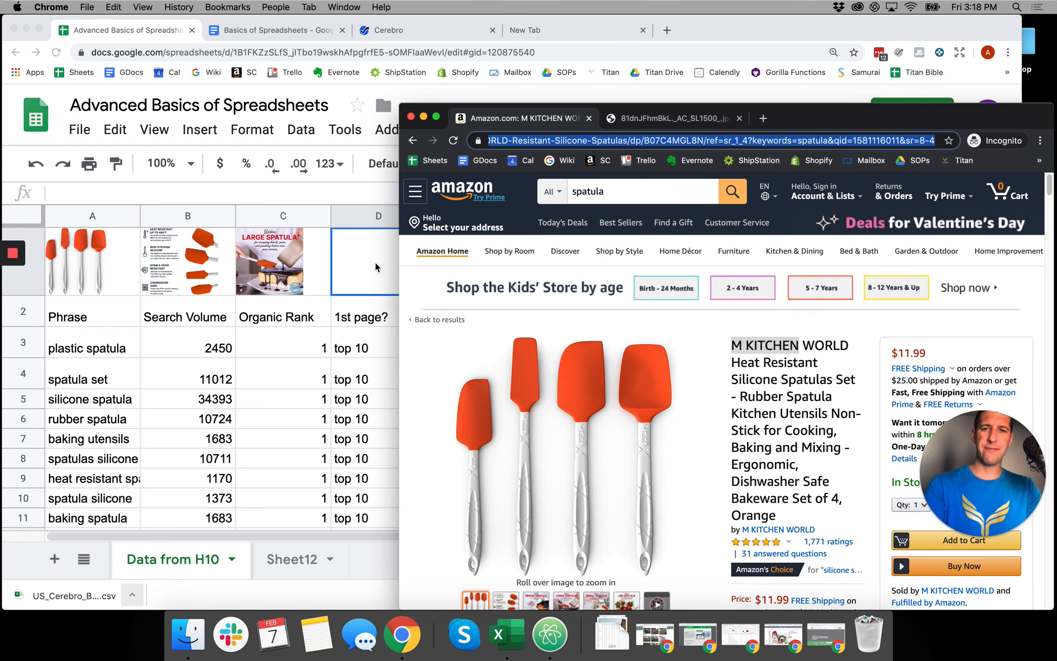
Step: Paste the Amazon listing URL into cell F1 of the Data from H10 sheet
click(374, 261)
click(516, 271)
key(super+v)
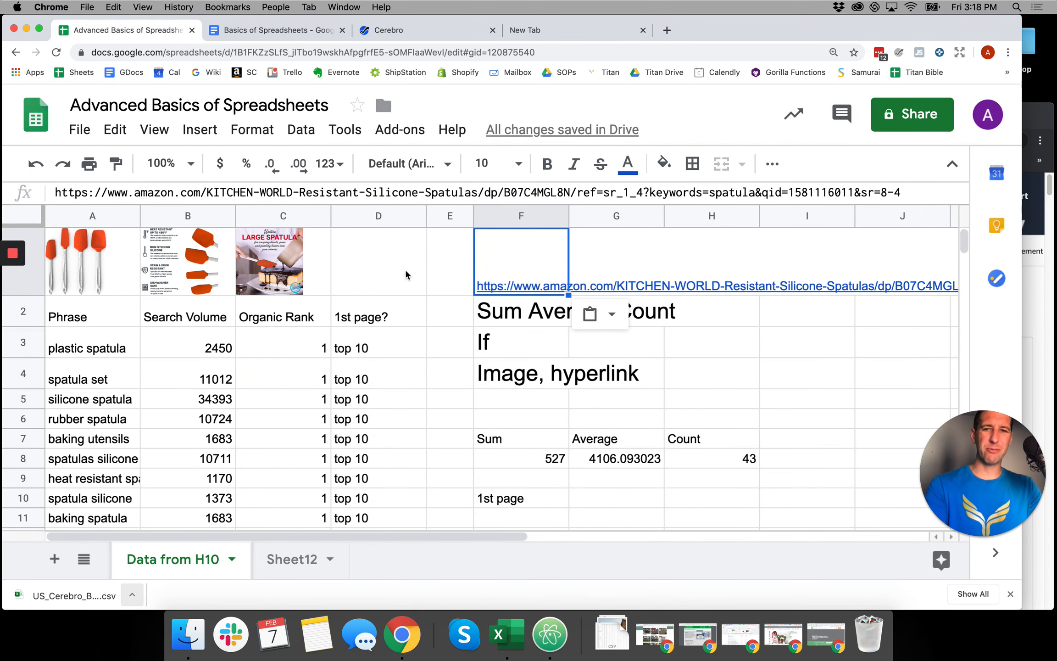
Step: Enter a HYPERLINK formula in D1 with the copied Amazon listing URL in quotation marks and the link label "M Kitchen"
click(367, 267)
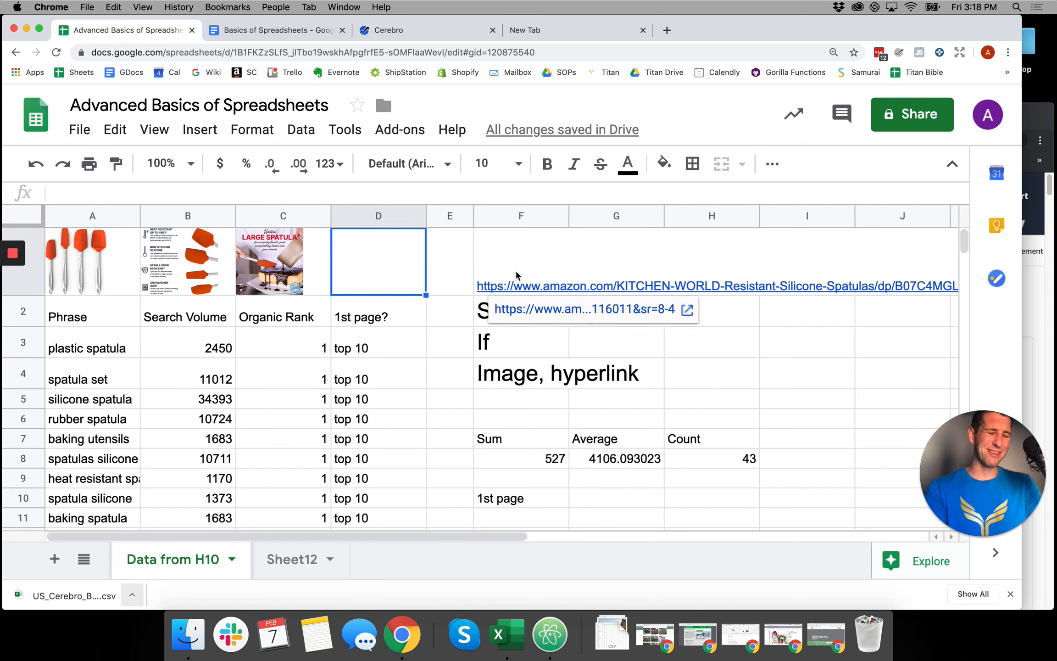
click(389, 272)
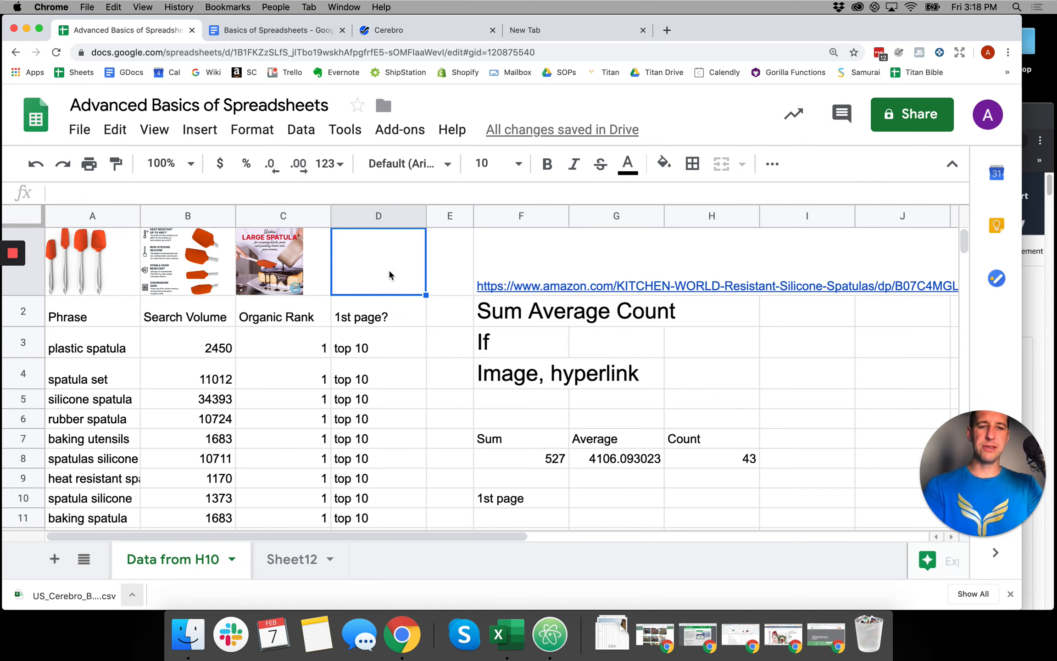
text(=)
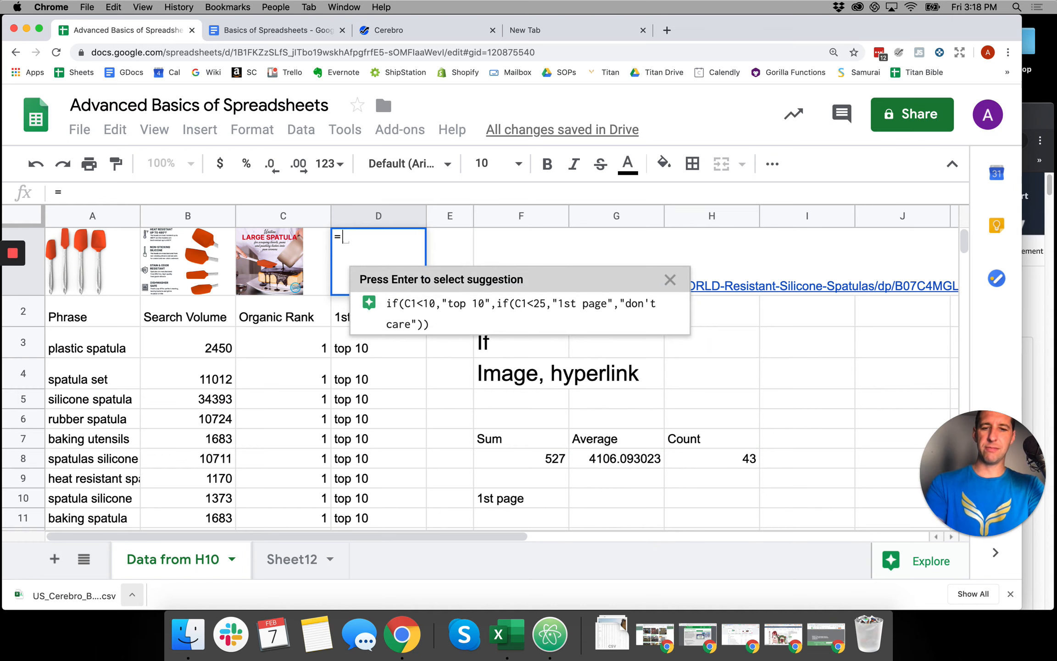
text(hy)
key(Tab)
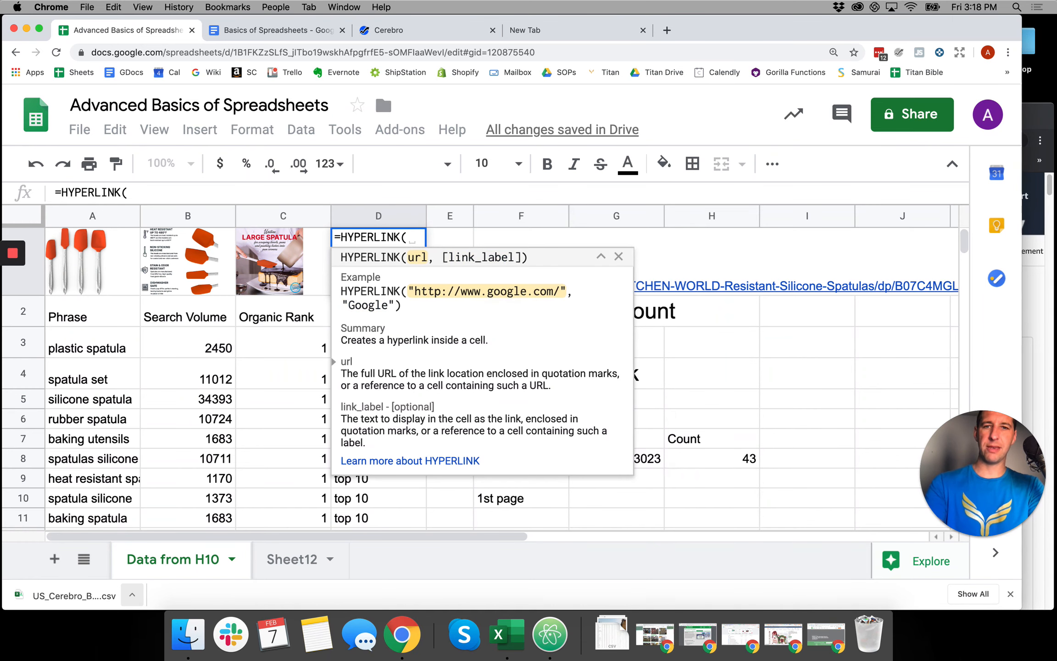
text(")
key(super+v)
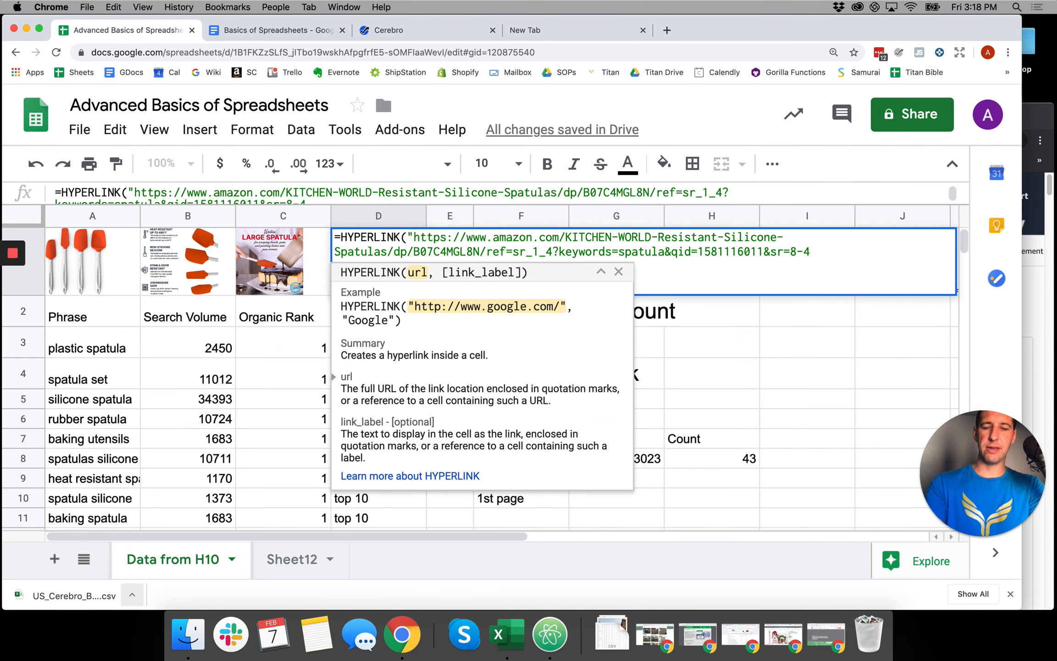
text(,)
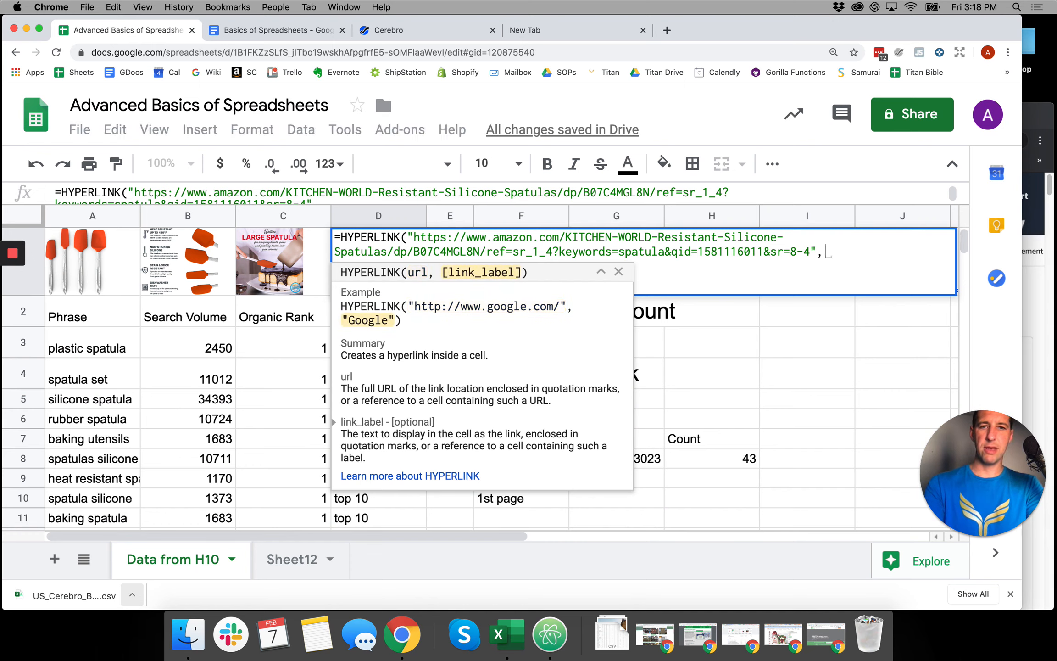
text(")
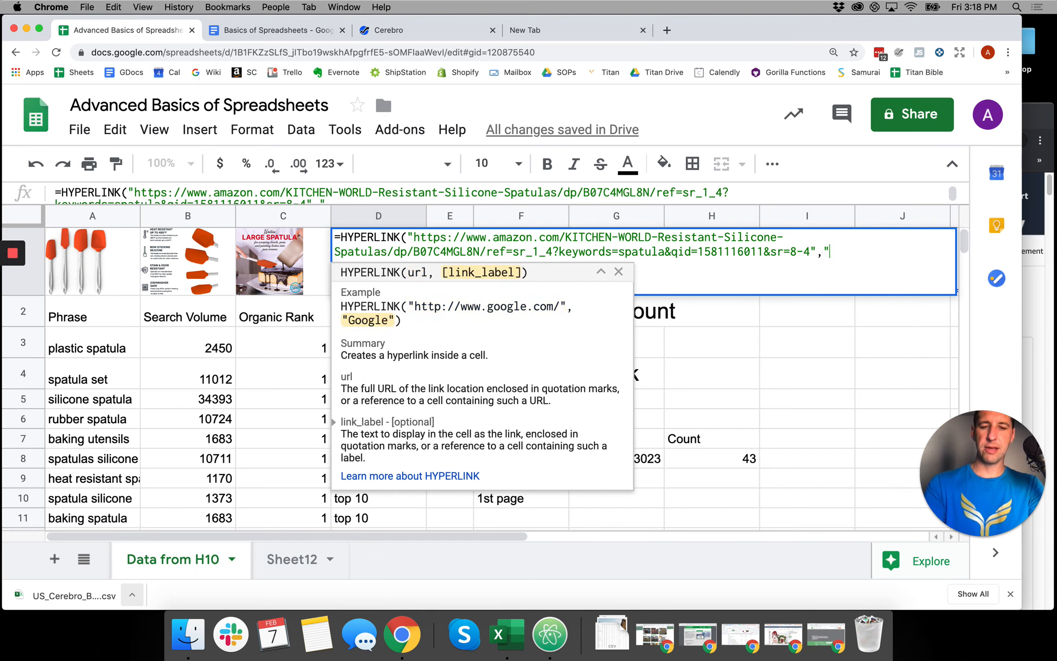
text(M Kit)
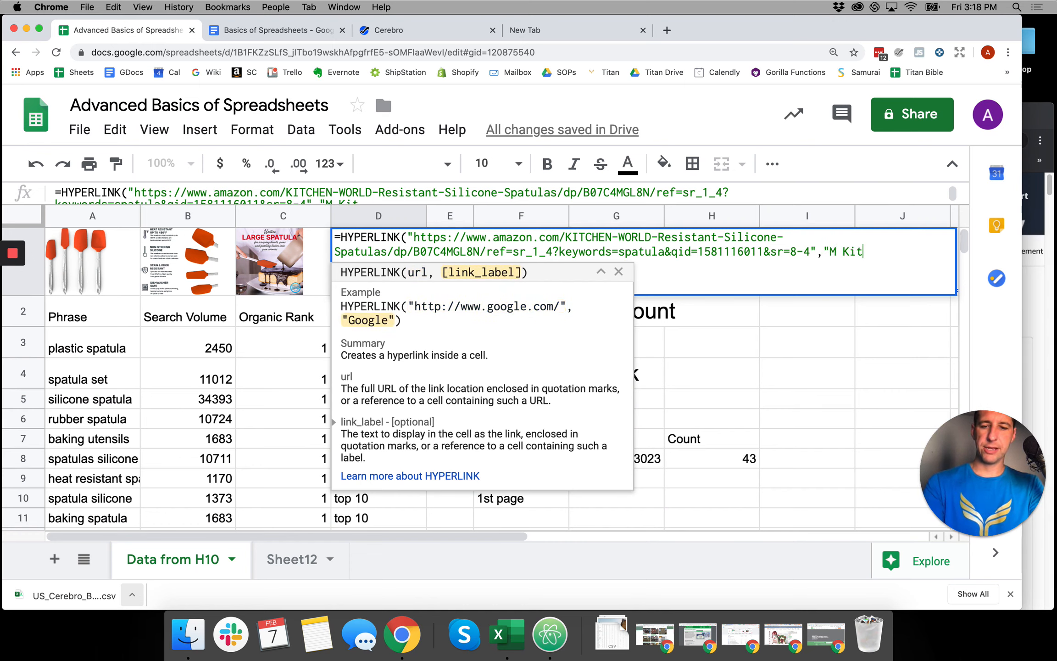
text(chen"))
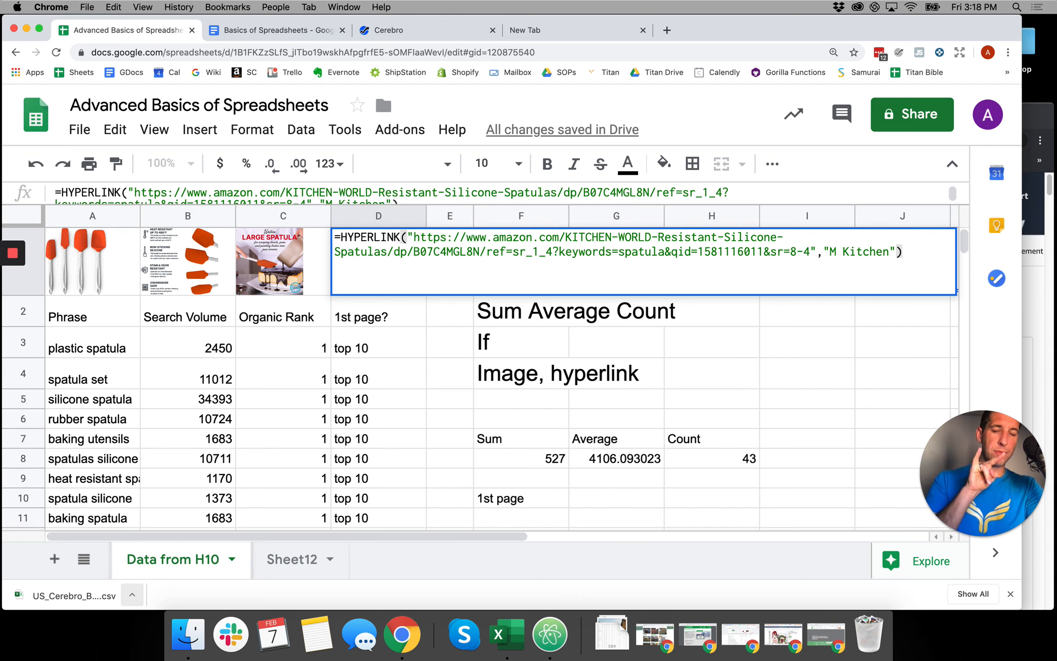
key(Return)
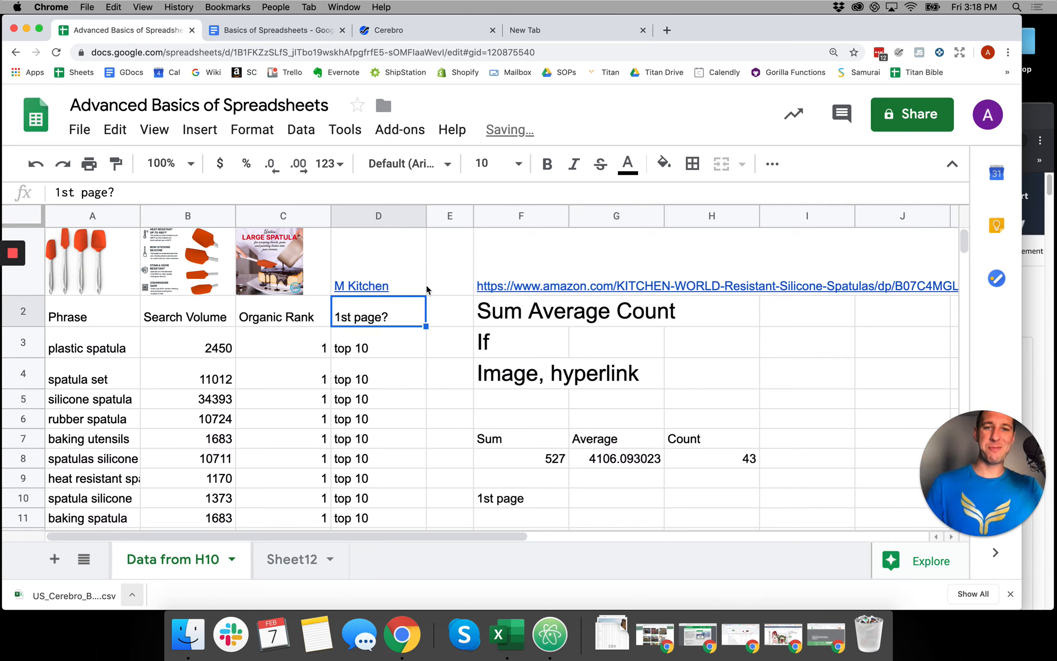
Step: Delete the pasted Amazon URL from F1 and check the link preview of the M Kitchen hyperlink in D1
click(503, 270)
key(Delete)
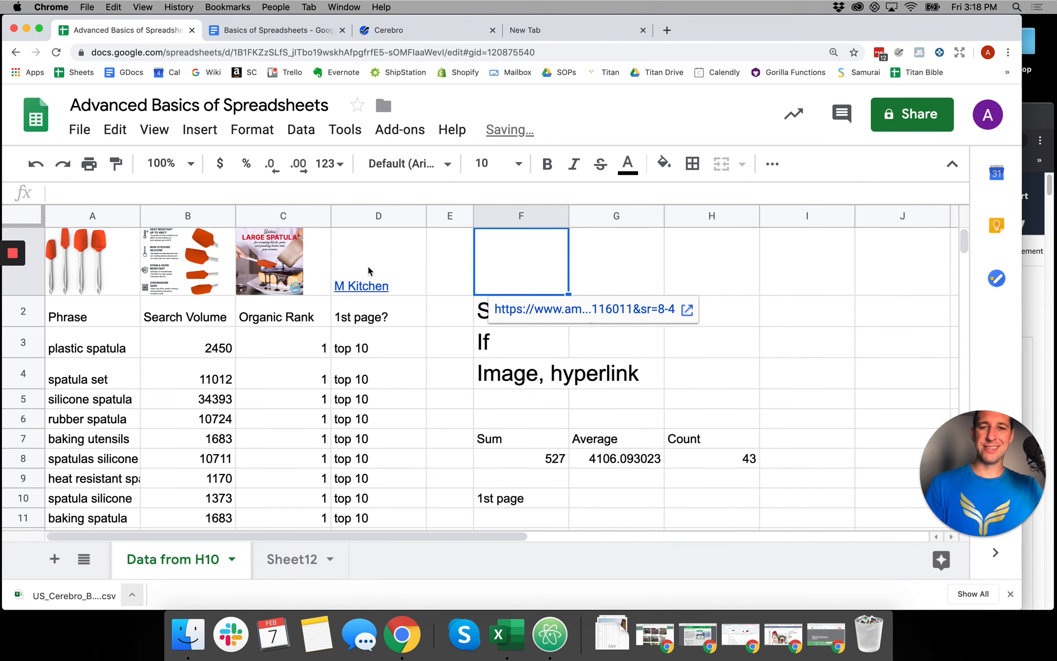
click(365, 290)
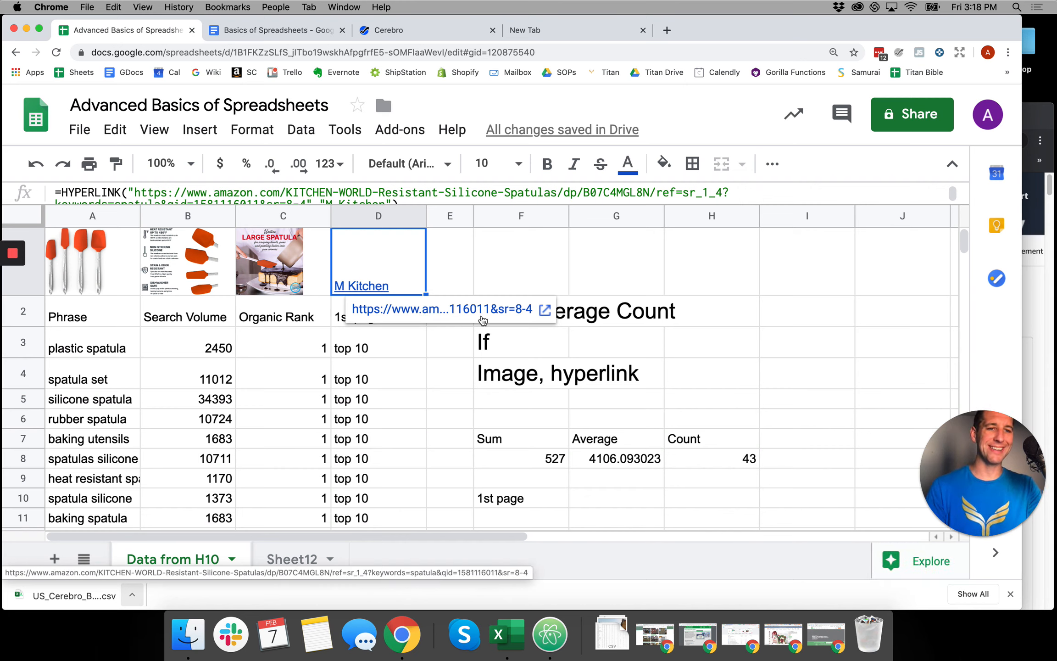
click(462, 270)
click(448, 339)
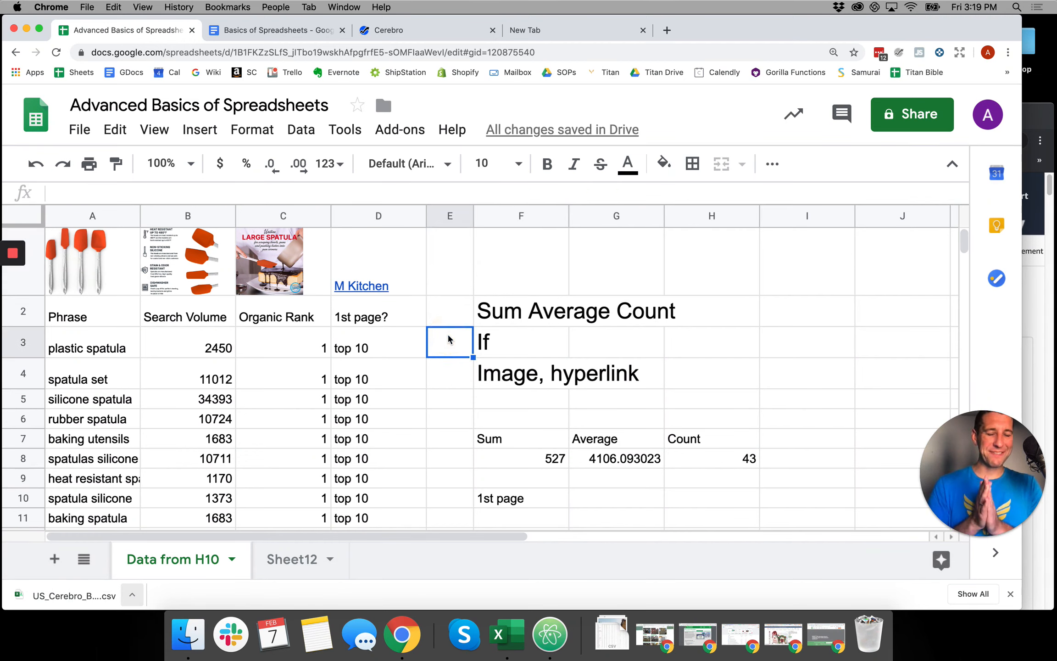